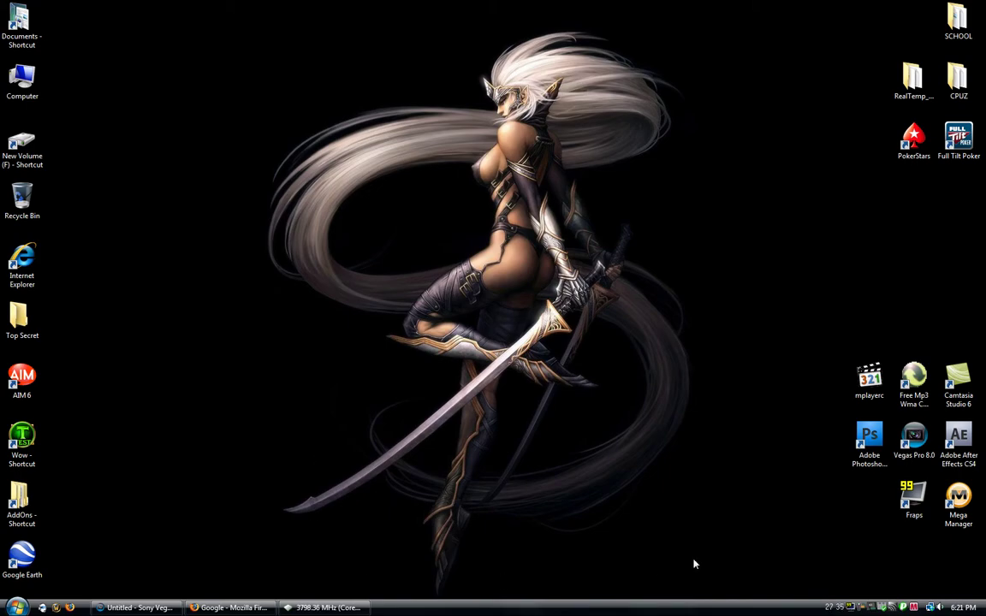
- Open Fraps and review its FPS overlay and screenshot settings
{"action": "left_click", "coordinate": [850, 608]}
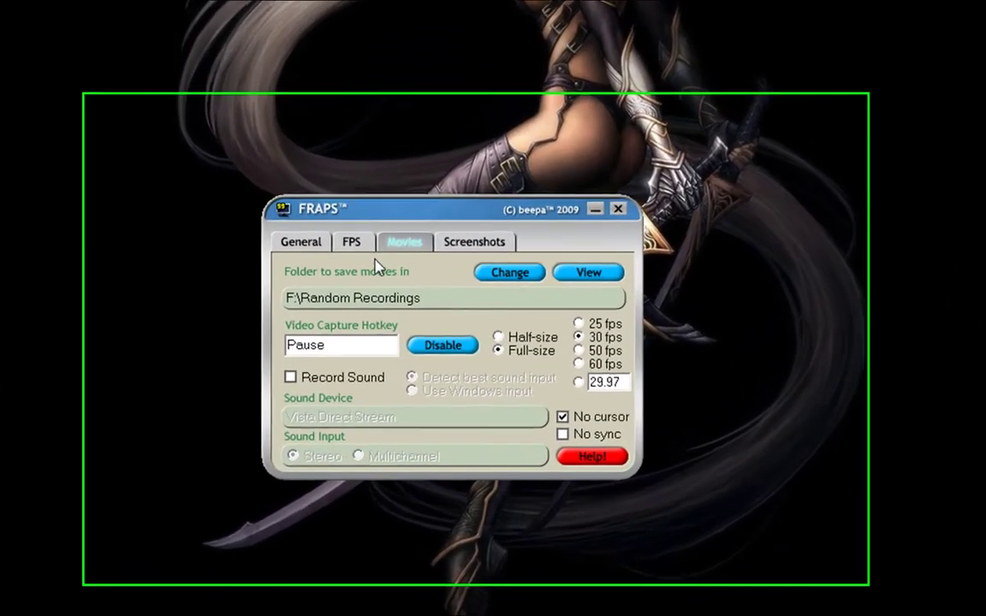
{"action": "left_click", "coordinate": [375, 263]}
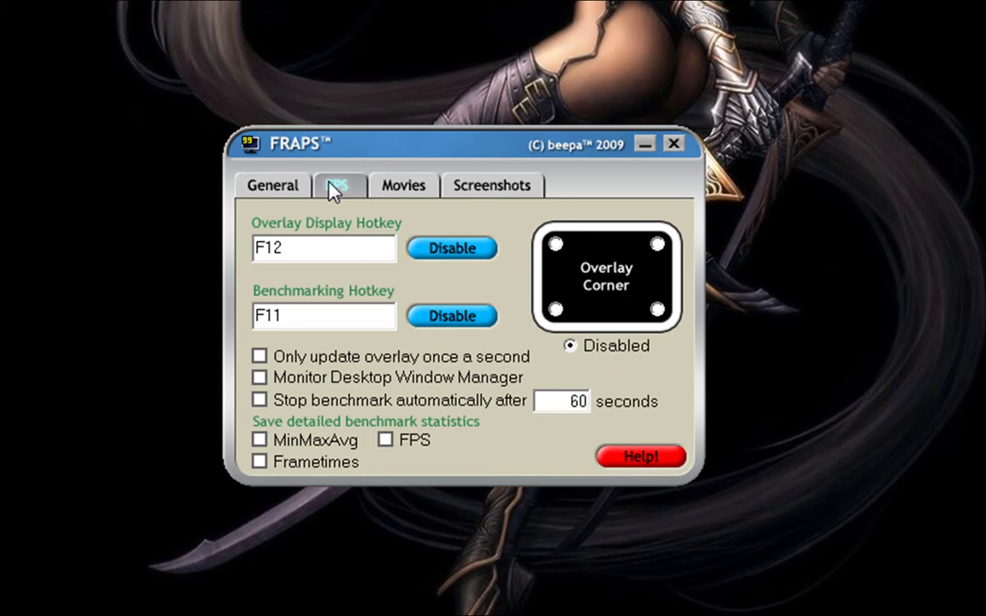
{"action": "left_click_drag", "start_coordinate": [408, 156], "coordinate": [405, 176]}
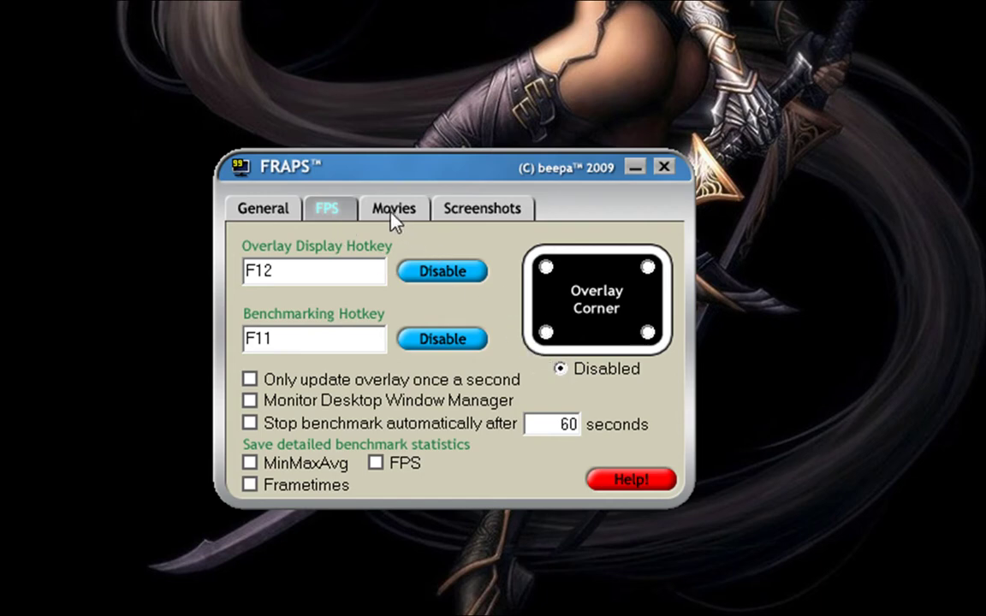
{"action": "left_click", "coordinate": [438, 207]}
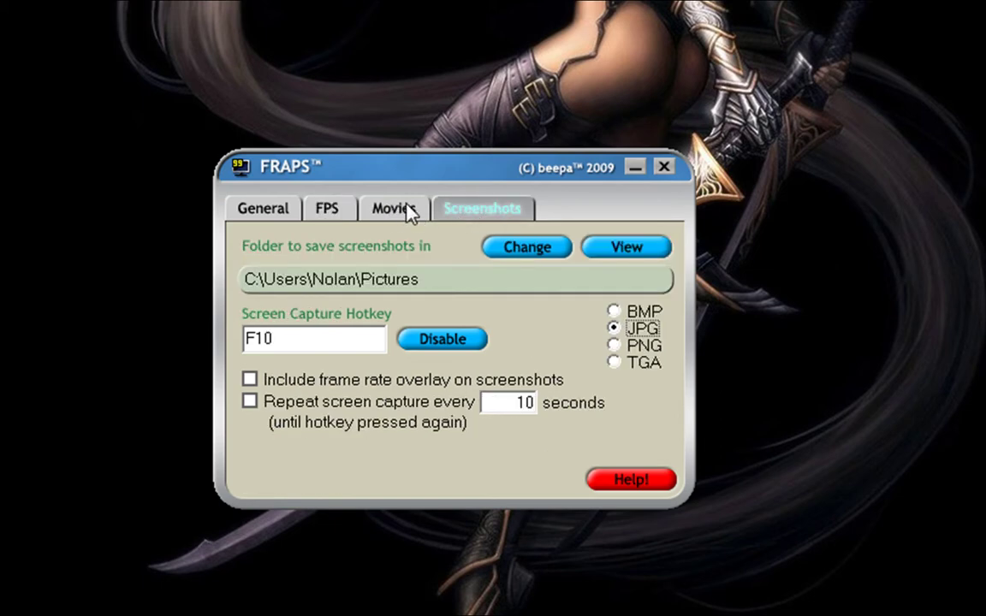
- Set the Fraps movie capture size to Full-size and minimize the Fraps window
{"action": "left_click", "coordinate": [395, 214]}
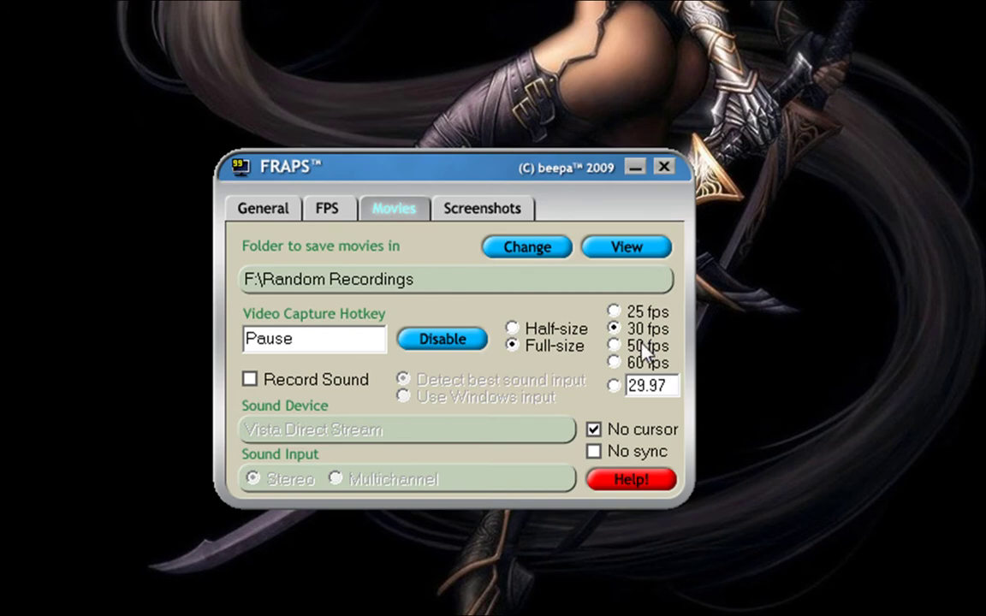
{"action": "left_click", "coordinate": [522, 328]}
{"action": "left_click_drag", "start_coordinate": [502, 173], "coordinate": [421, 182]}
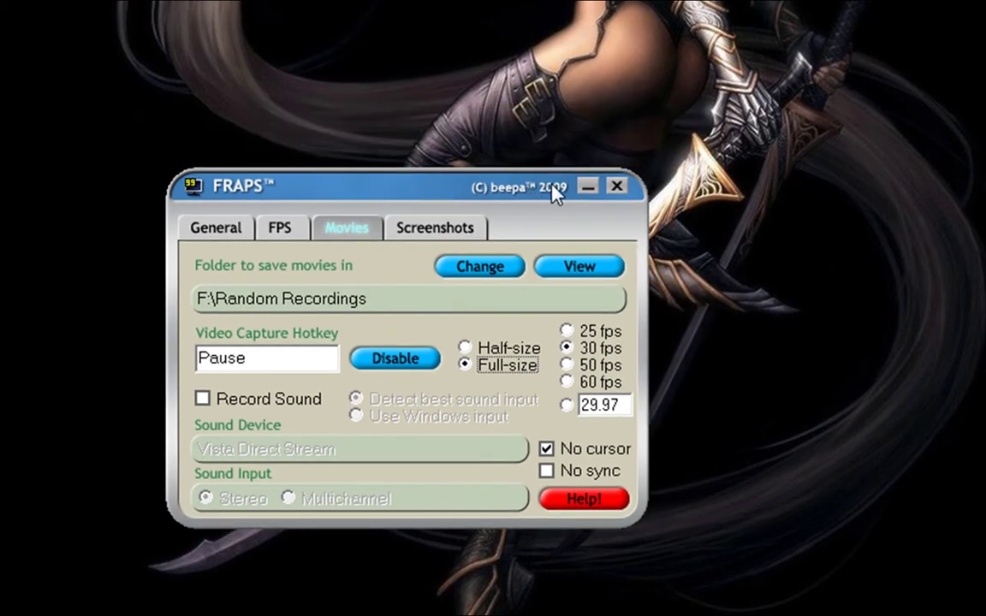
{"action": "left_click", "coordinate": [587, 188]}
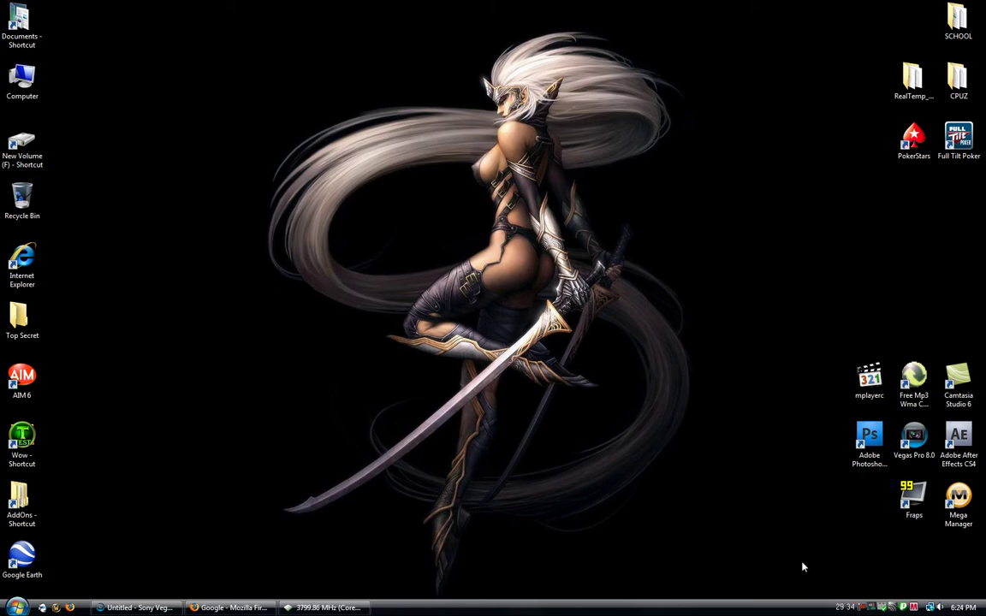
- Compare the free space on Local Disk (C:) and New Volume (F:), and close the Computer window
{"action": "double_click", "coordinate": [22, 79]}
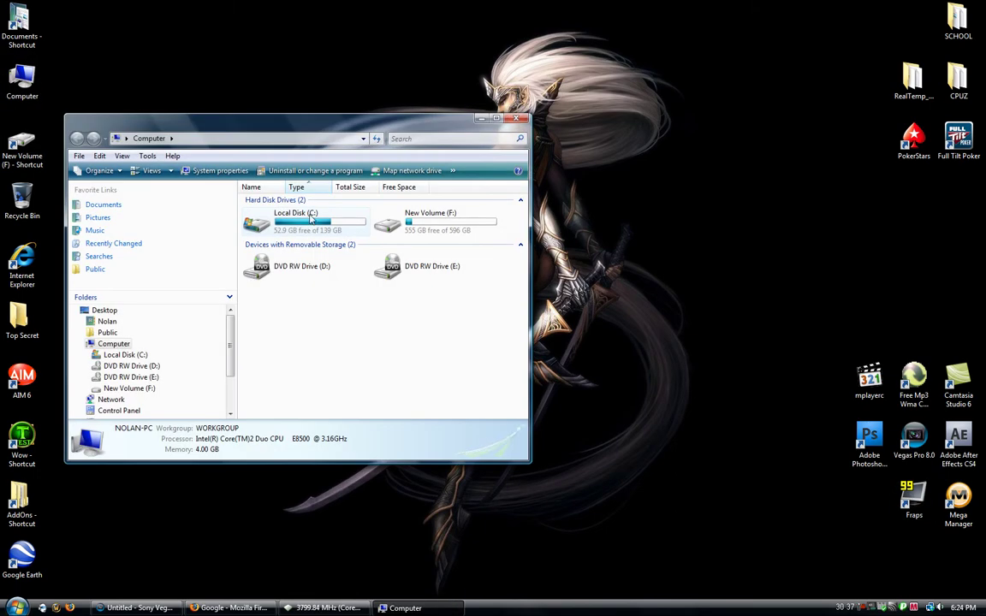
{"action": "left_click", "coordinate": [343, 224]}
{"action": "left_click_drag", "start_coordinate": [310, 130], "coordinate": [364, 165]}
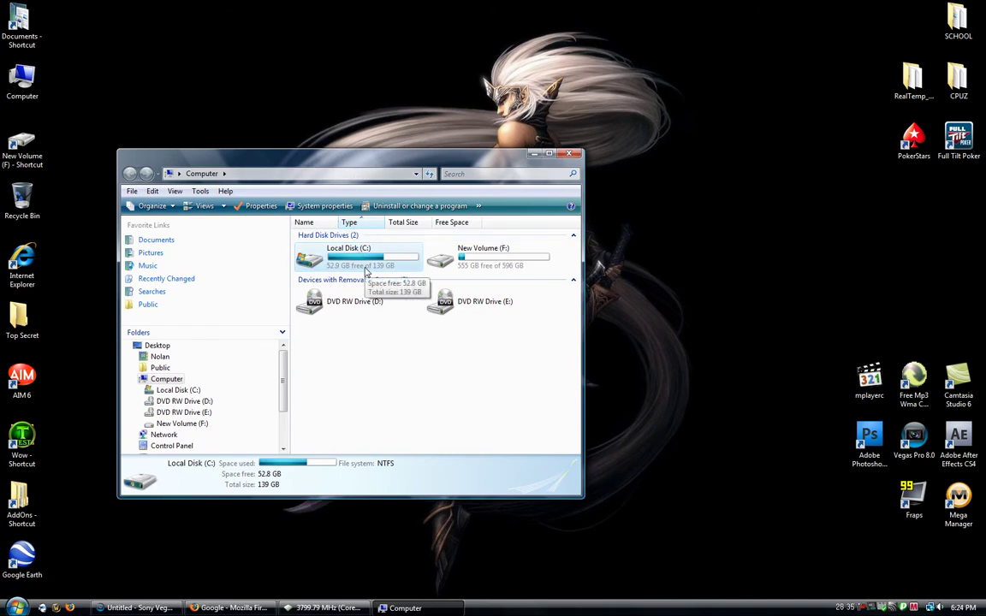
{"action": "left_click", "coordinate": [479, 250]}
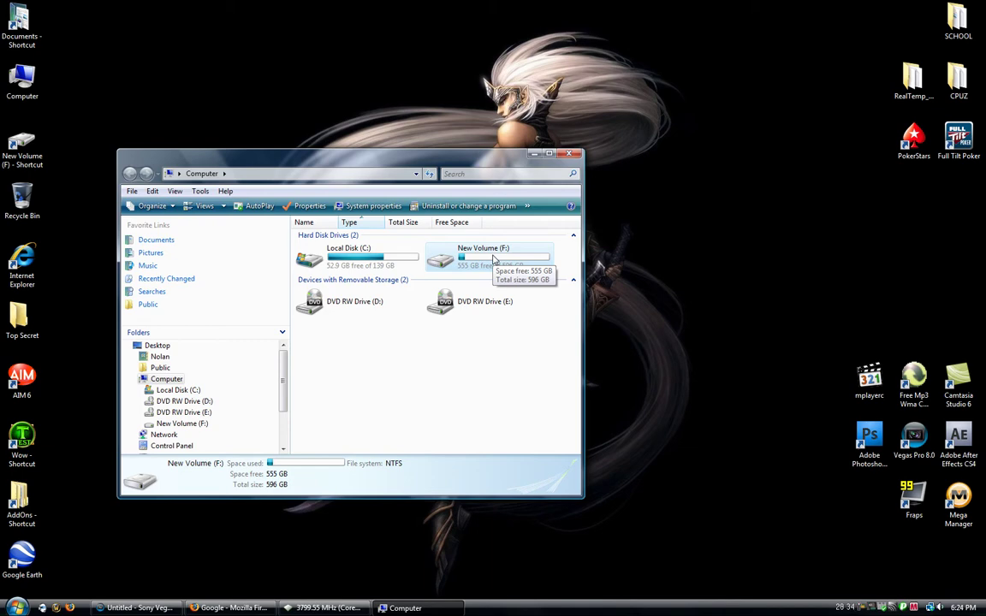
{"action": "left_click_drag", "start_coordinate": [514, 163], "coordinate": [541, 166]}
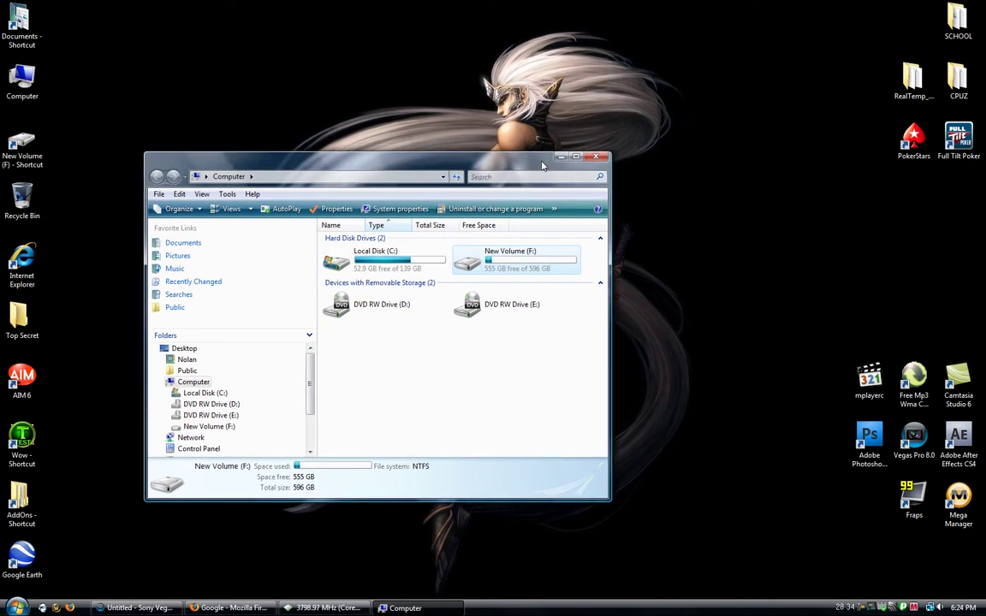
{"action": "left_click", "coordinate": [411, 264]}
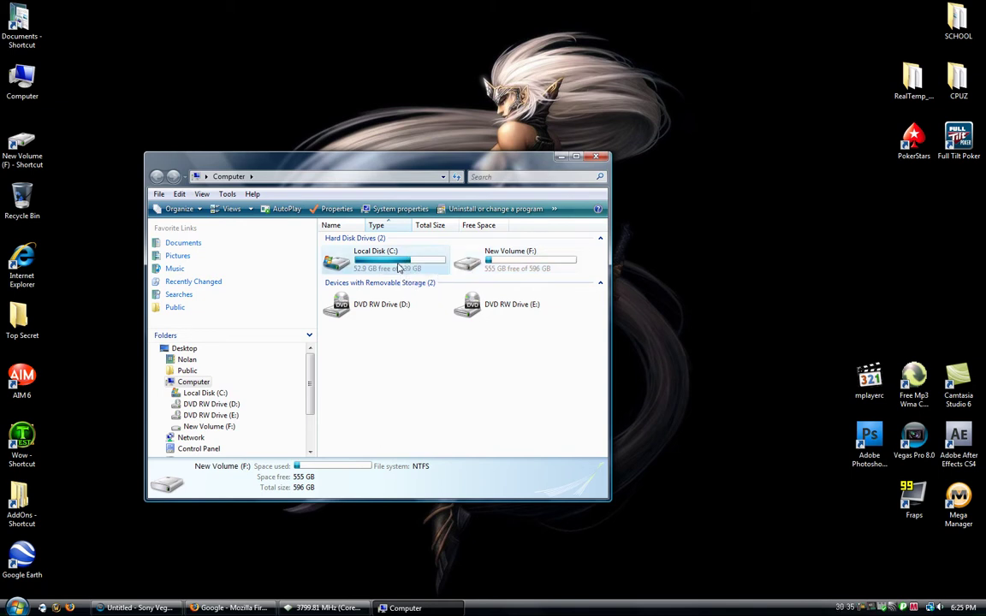
{"action": "left_click", "coordinate": [515, 265]}
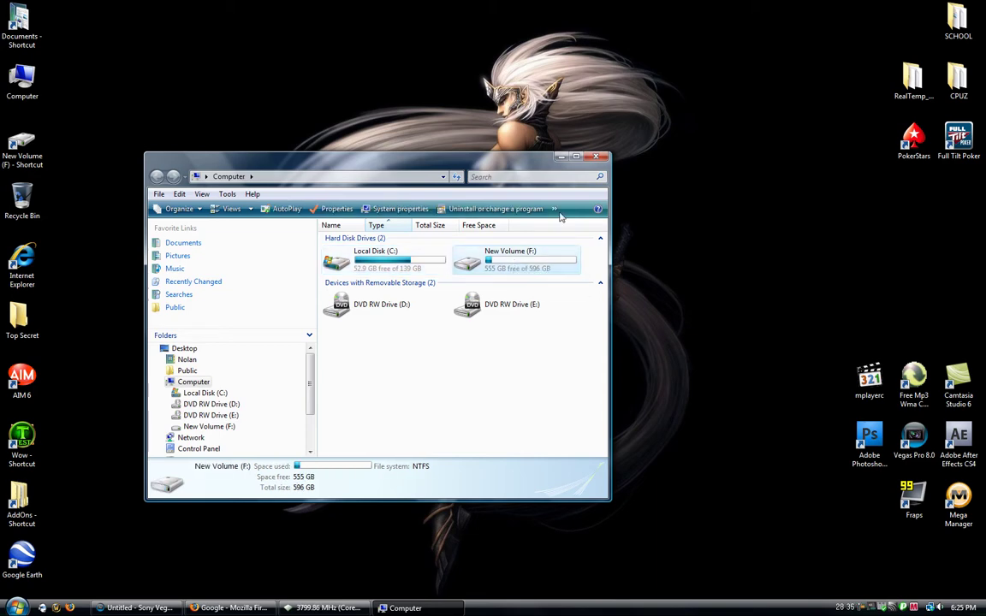
{"action": "left_click", "coordinate": [597, 159]}
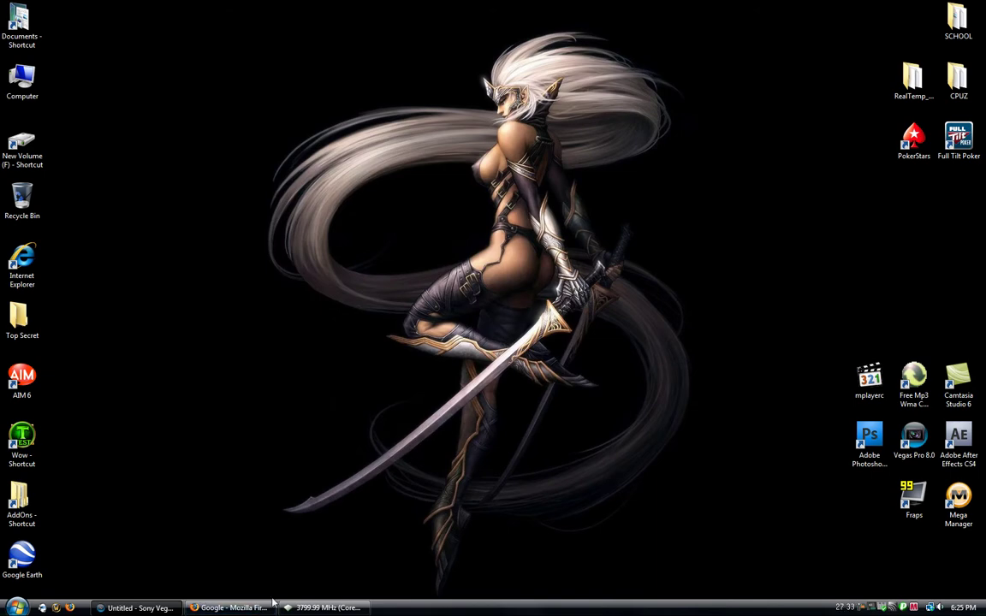
- Switch to Firefox and search Google for "k lite codec"
{"action": "mouse_move", "coordinate": [142, 610]}
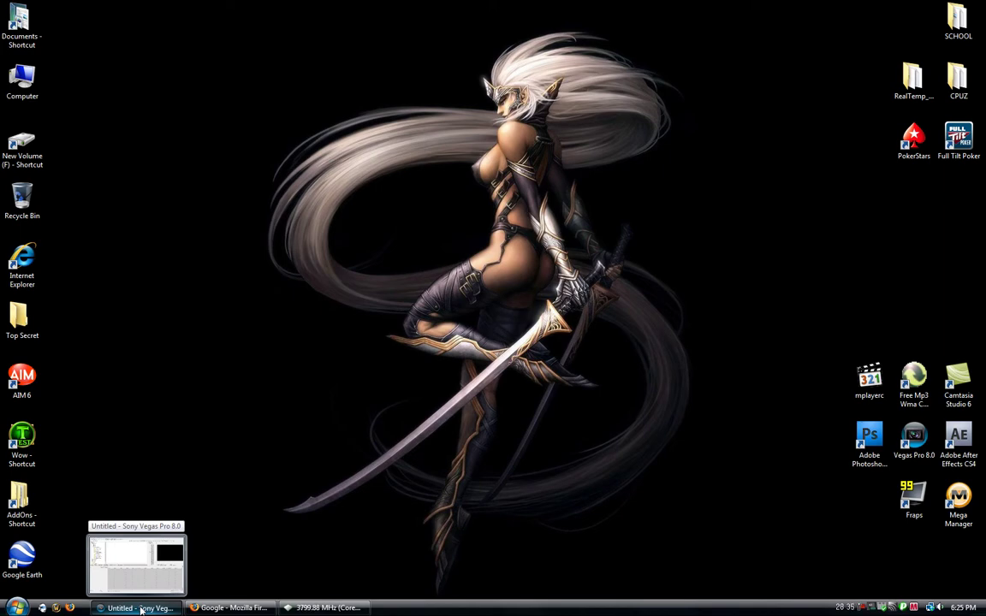
{"action": "left_click", "coordinate": [228, 608]}
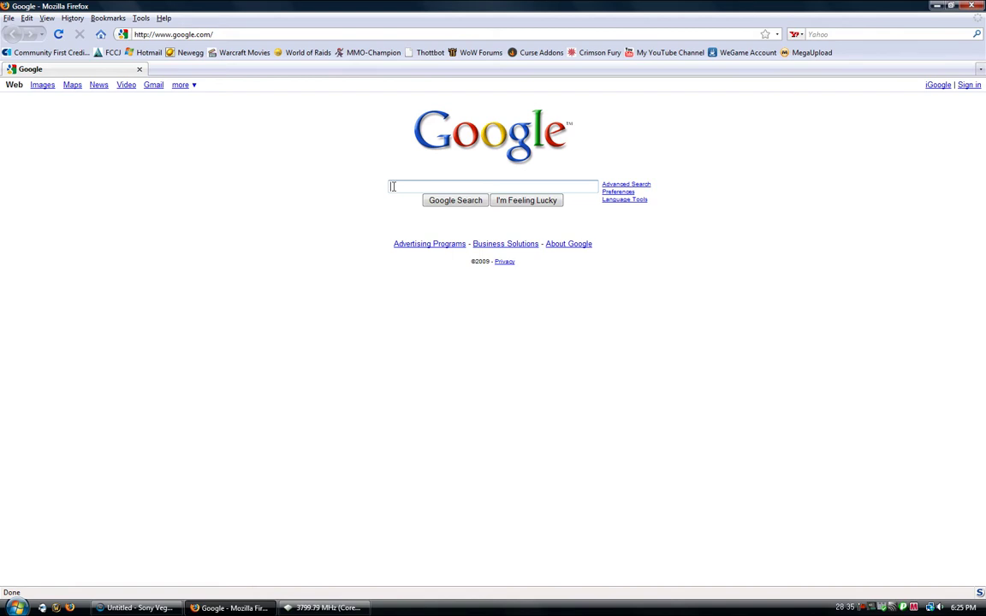
{"action": "type", "text": "k"}
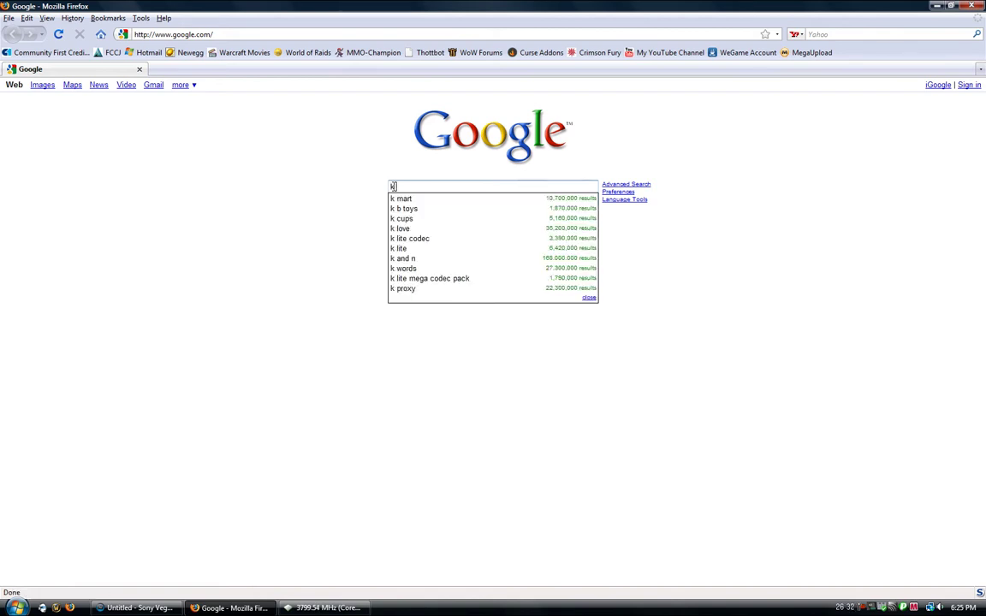
{"action": "type", "text": " lite codec"}
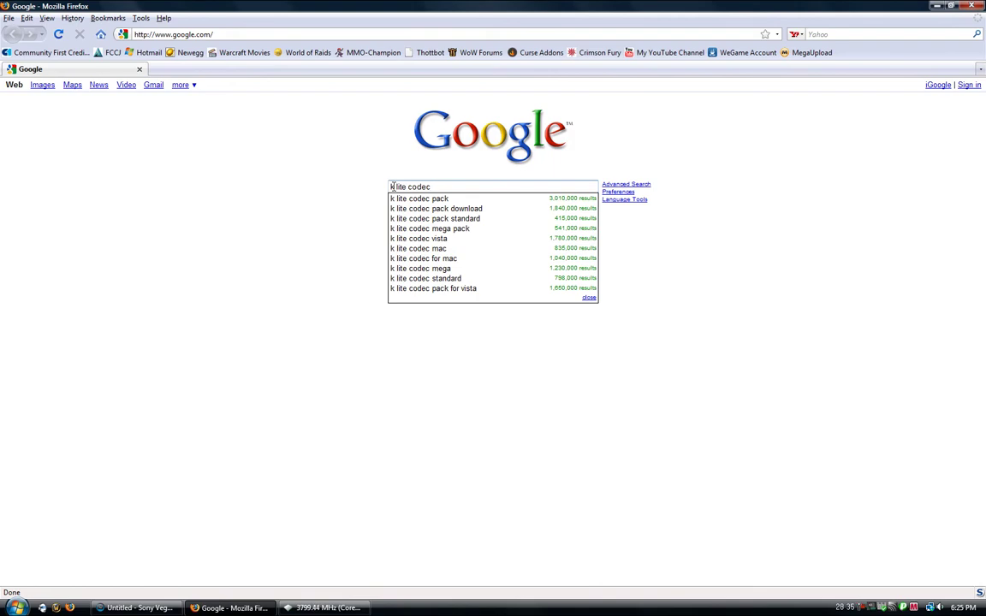
{"action": "key", "text": "Return"}
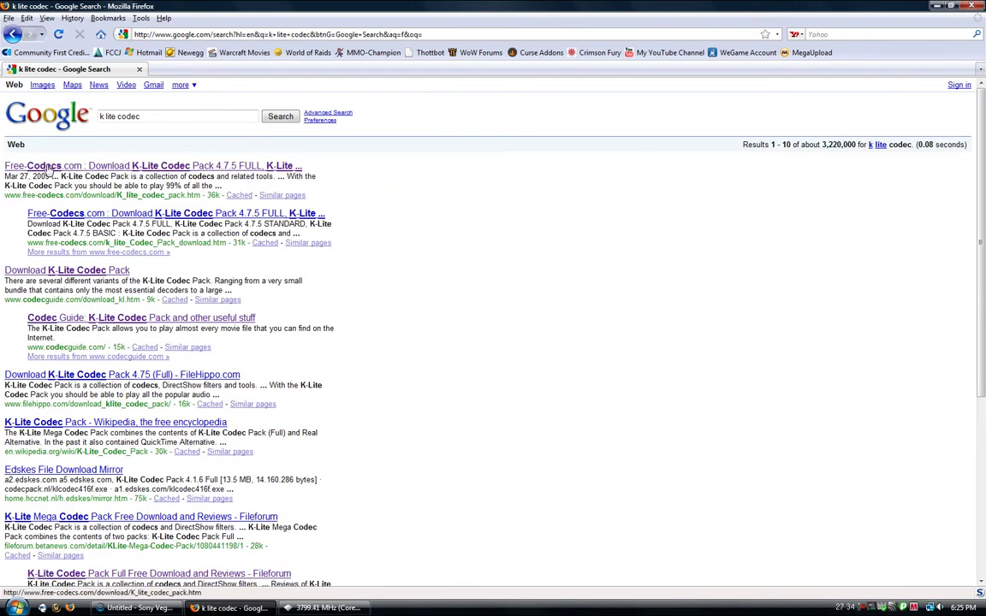
- Open the Free-Codecs.com result for K-Lite Codec Pack 4.7.5 and look through its versions and included codecs
{"action": "left_click", "coordinate": [137, 168]}
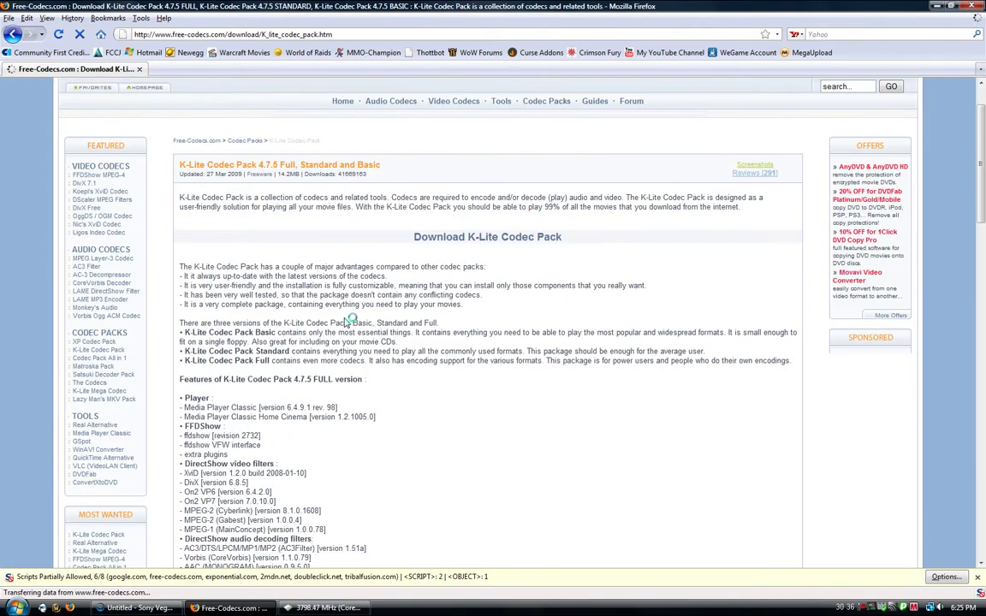
{"action": "scroll", "coordinate": [377, 308], "scroll_direction": "down", "scroll_amount": 2}
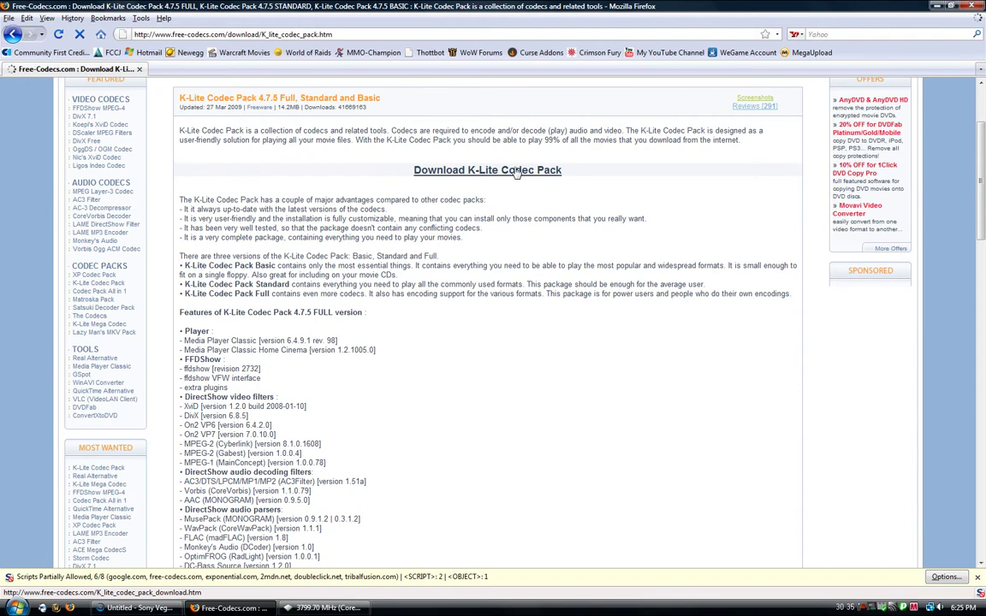
{"action": "scroll", "coordinate": [396, 385], "scroll_direction": "down", "scroll_amount": 5}
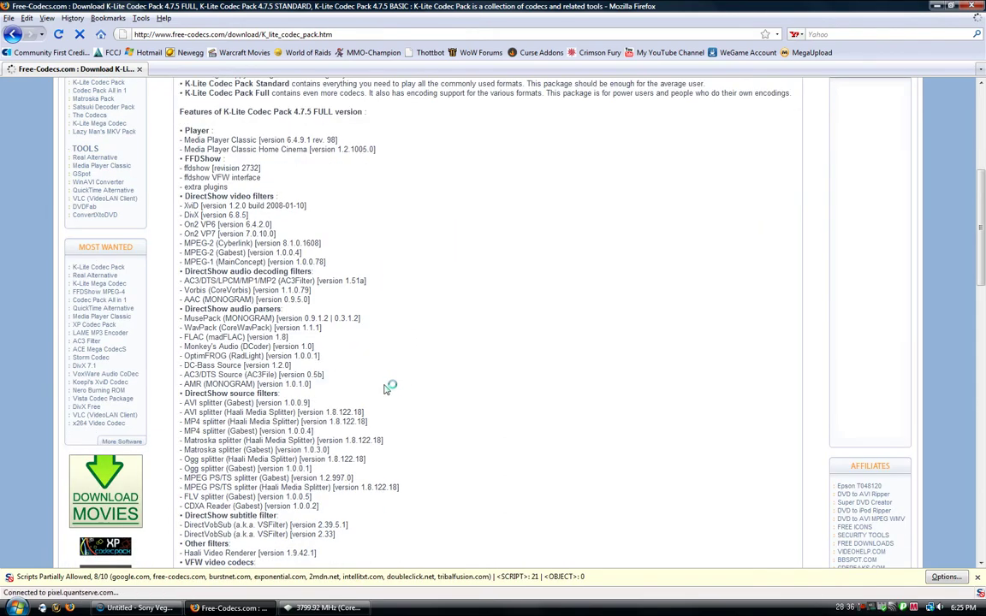
{"action": "scroll", "coordinate": [387, 388], "scroll_direction": "down", "scroll_amount": 2}
{"action": "scroll", "coordinate": [387, 390], "scroll_direction": "down", "scroll_amount": 10}
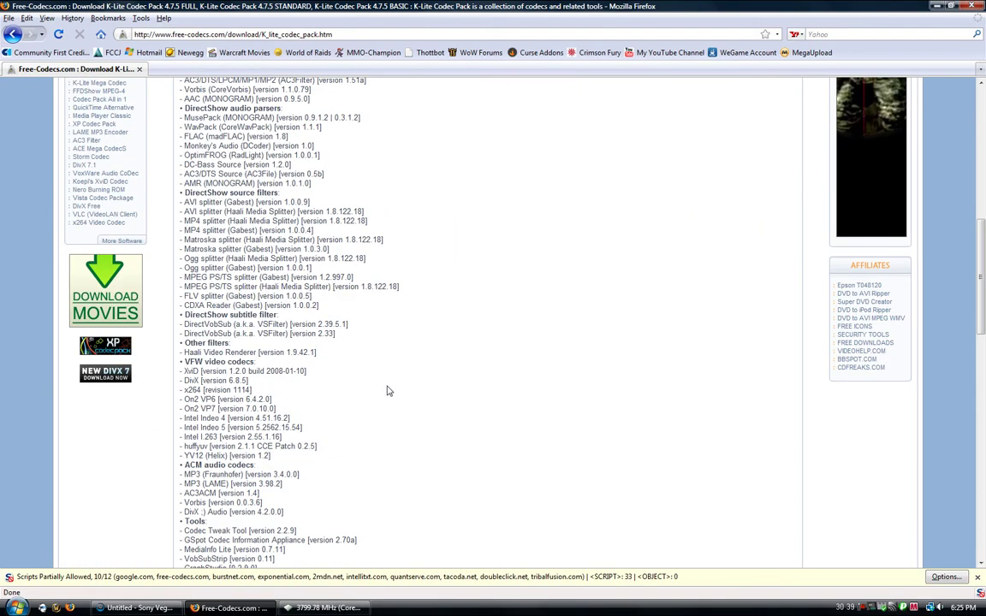
{"action": "scroll", "coordinate": [387, 391], "scroll_direction": "up", "scroll_amount": 12}
{"action": "scroll", "coordinate": [387, 391], "scroll_direction": "up", "scroll_amount": 7}
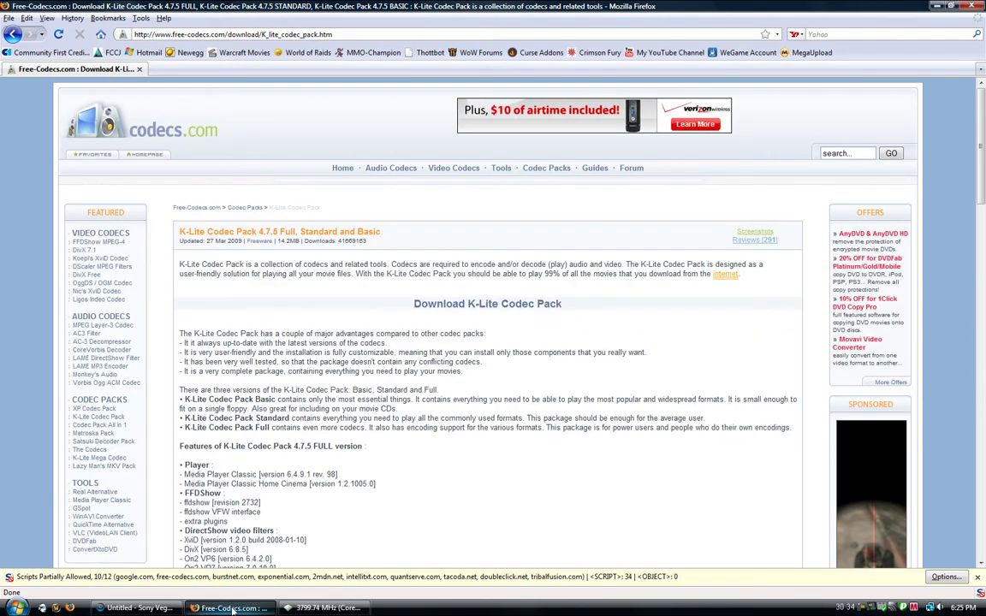
{"action": "mouse_move", "coordinate": [233, 609]}
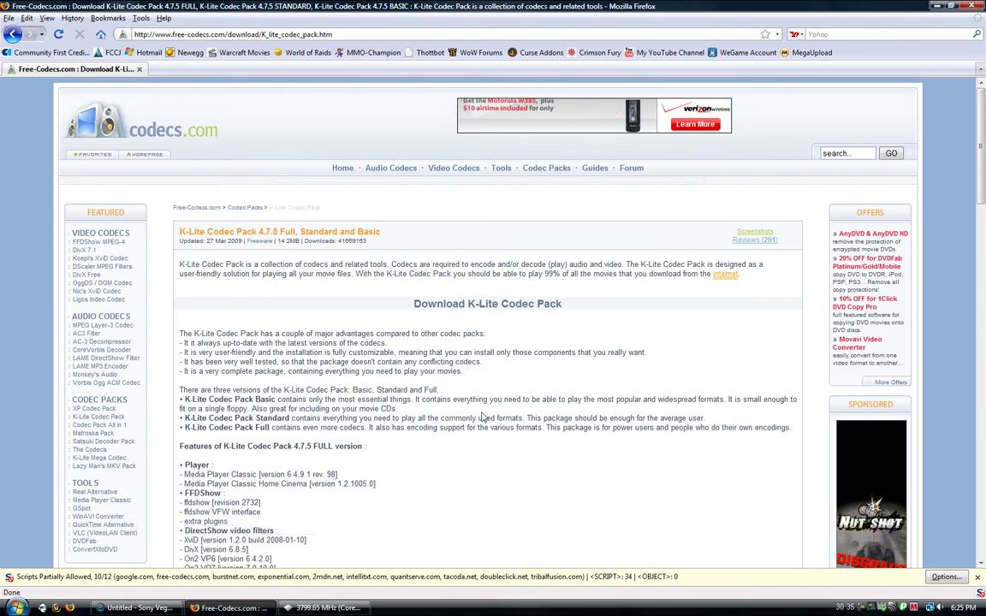
- Go to the K-Lite Codec Pack download page and download K-Lite Codec Pack 4.7.5 FULL
{"action": "left_click", "coordinate": [492, 306]}
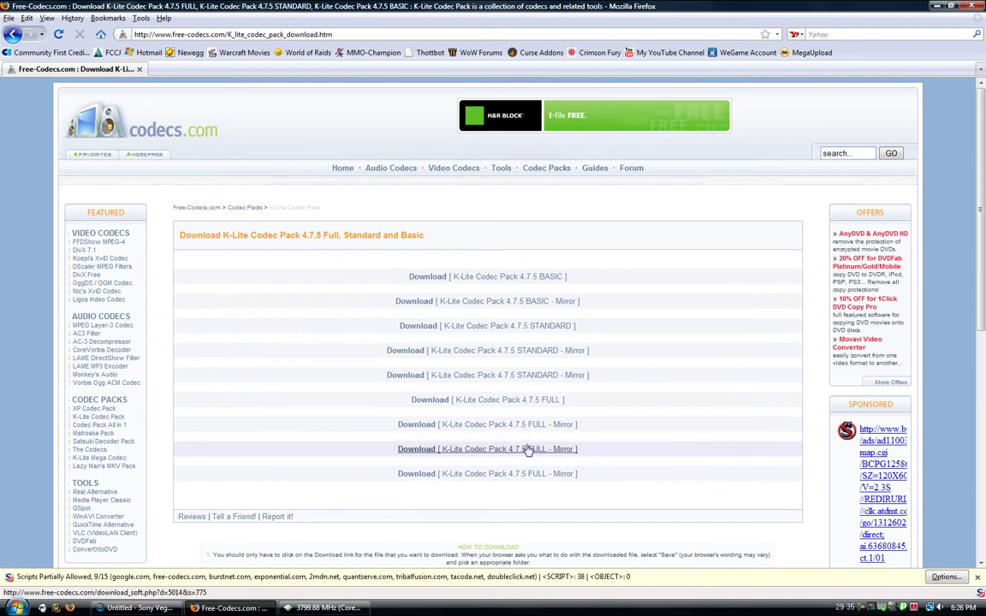
{"action": "left_click", "coordinate": [430, 400]}
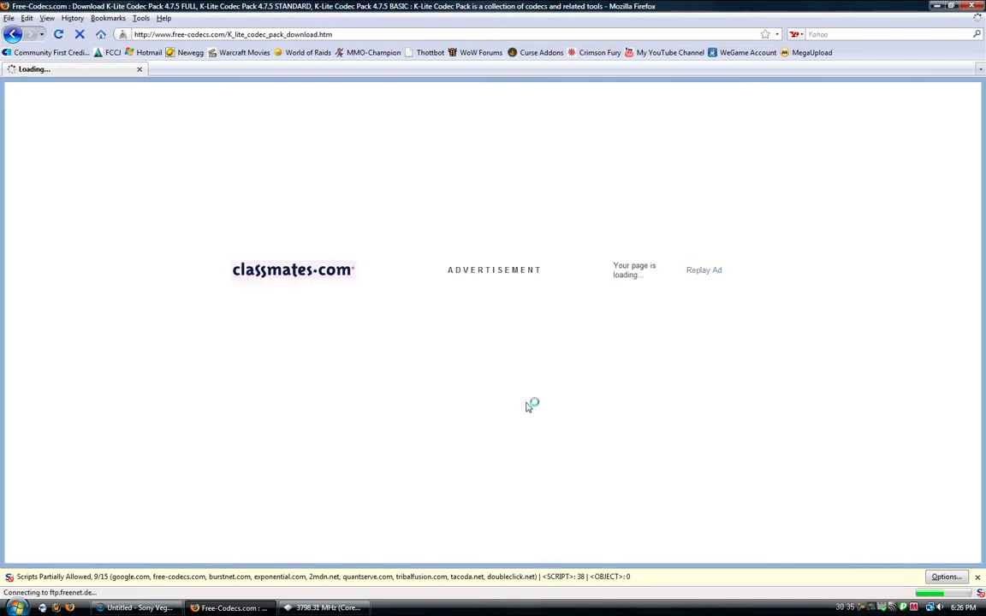
{"action": "left_click", "coordinate": [535, 405]}
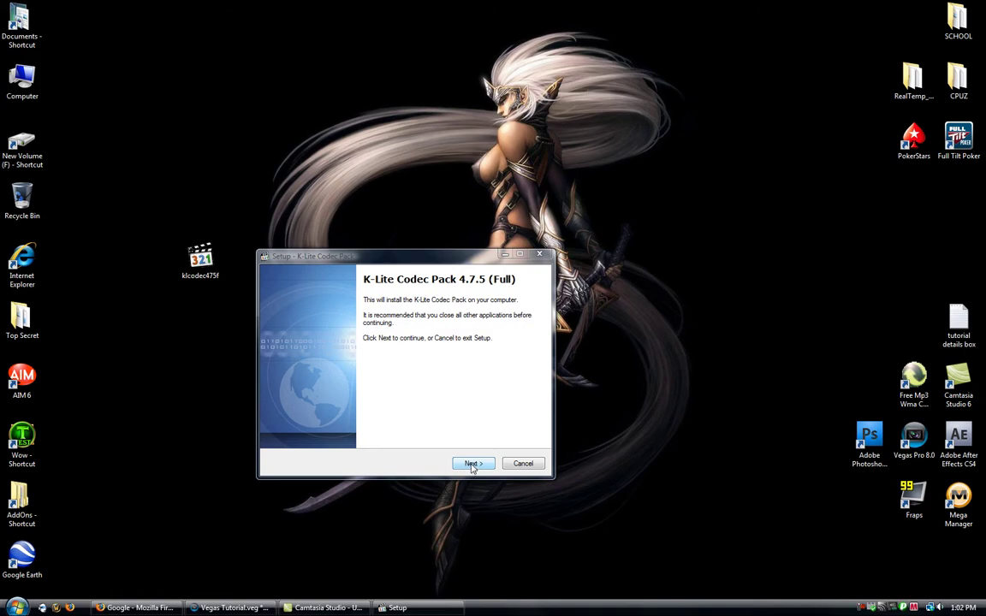
- Start the K-Lite Codec Pack setup and accept the destination folder C:\Program Files (x86)\K-Lite Codec Pack
{"action": "left_click", "coordinate": [471, 466]}
{"action": "left_click", "coordinate": [474, 464]}
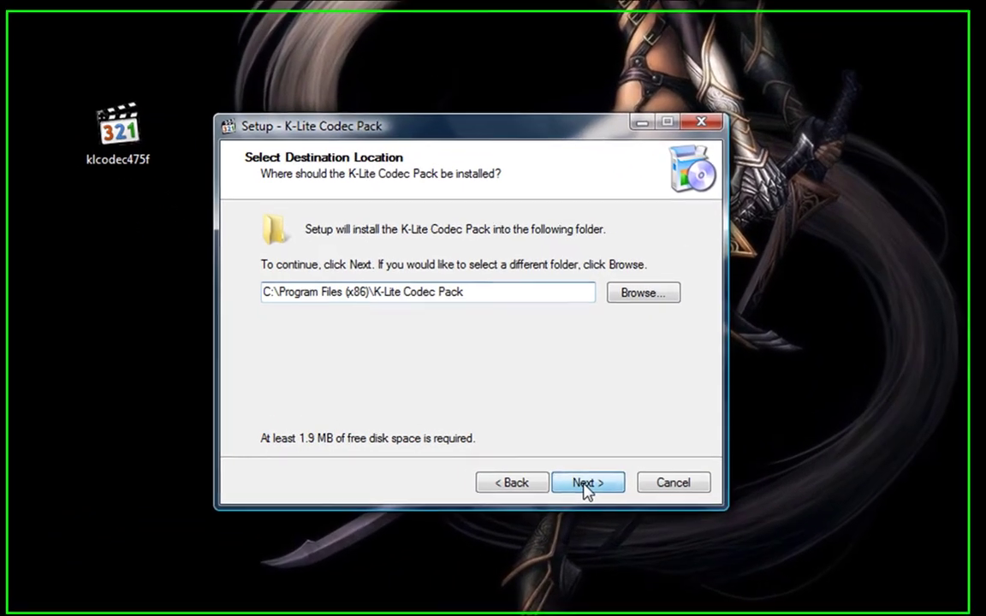
{"action": "left_click", "coordinate": [549, 480]}
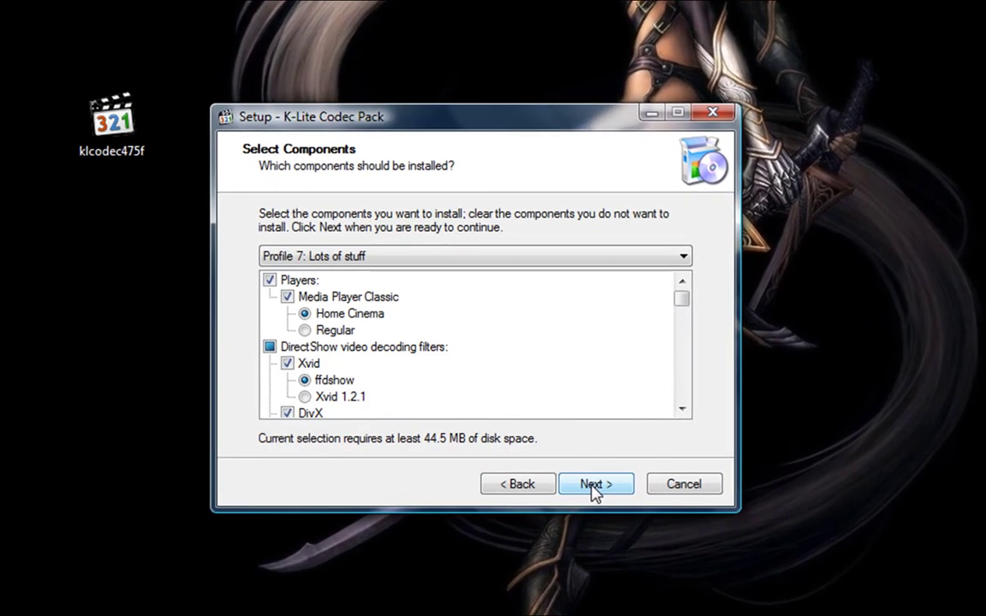
- Choose the component set Profile 7: Lots of stuff and check its video and audio codecs in the component list
{"action": "left_click", "coordinate": [619, 259]}
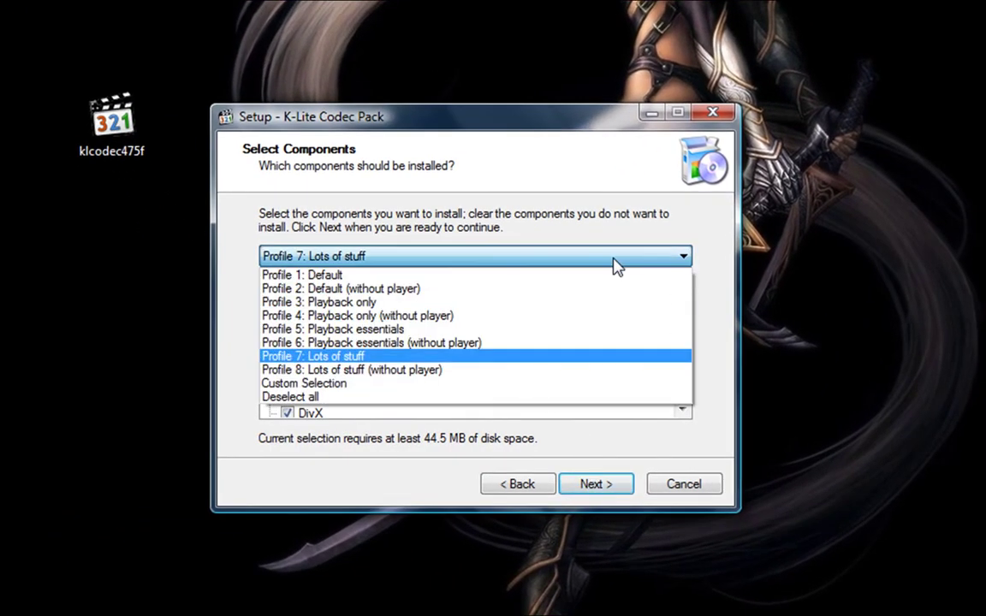
{"action": "left_click", "coordinate": [409, 358]}
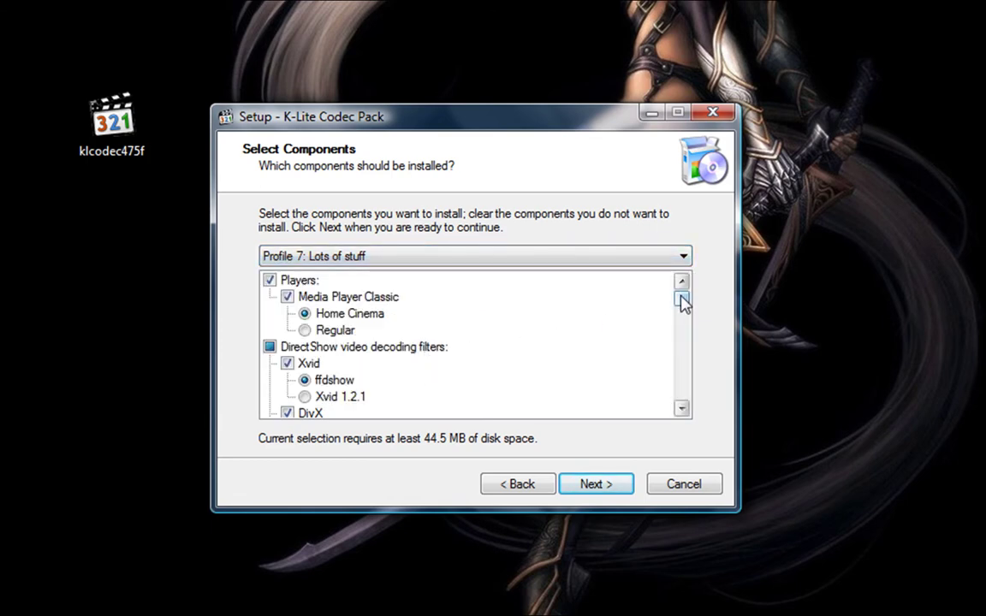
{"action": "left_click_drag", "start_coordinate": [685, 309], "coordinate": [664, 390]}
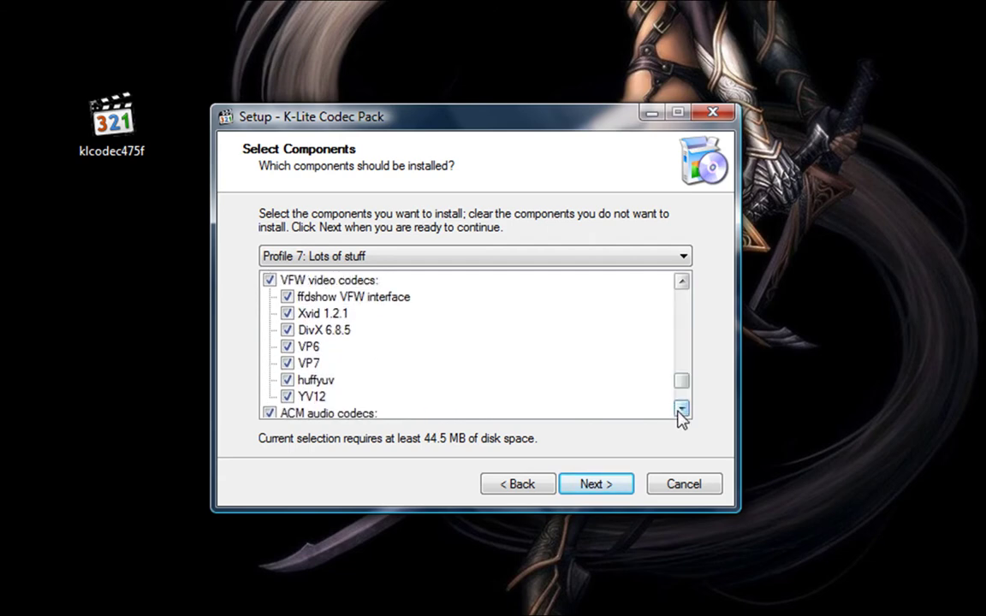
{"action": "left_click", "coordinate": [681, 409]}
{"action": "left_click", "coordinate": [681, 409]}
{"action": "left_click", "coordinate": [681, 409]}
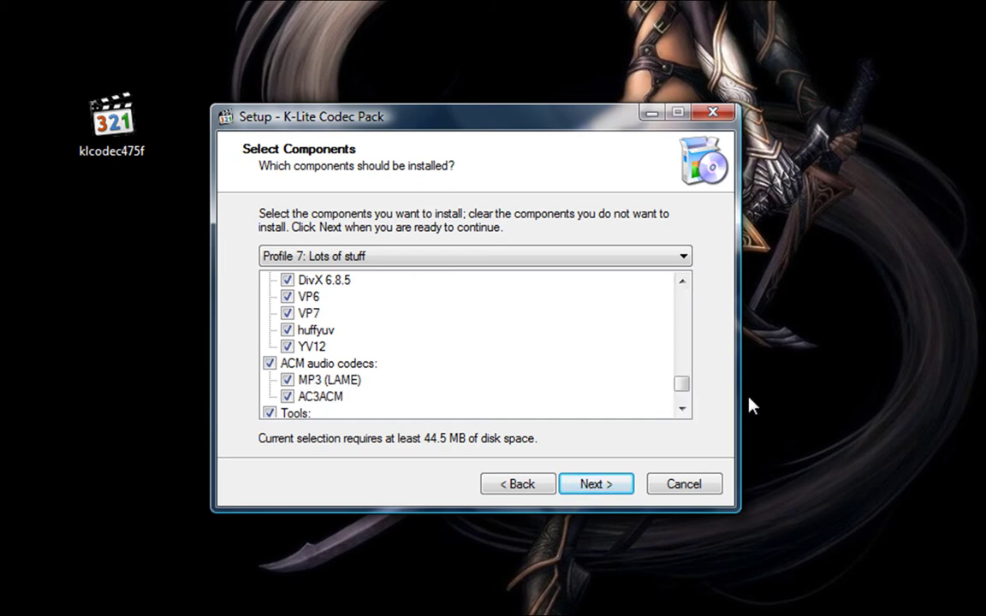
{"action": "mouse_move", "coordinate": [681, 391]}
{"action": "left_mouse_down"}
{"action": "mouse_move", "coordinate": [679, 343]}
{"action": "mouse_move", "coordinate": [682, 387]}
{"action": "left_mouse_up"}
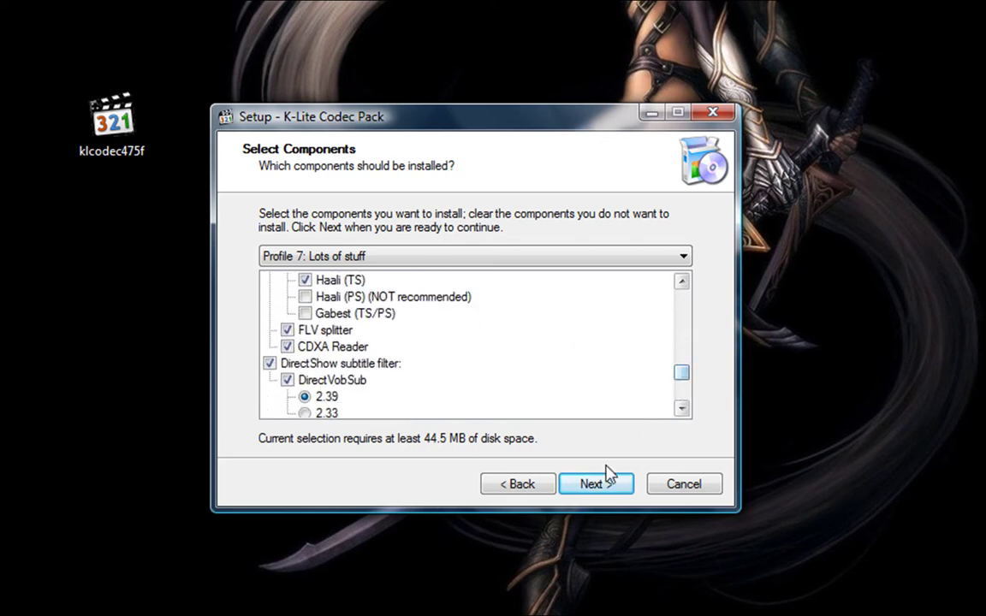
- Accept the selected components and continue the K-Lite Codec Pack setup
{"action": "left_click", "coordinate": [597, 484]}
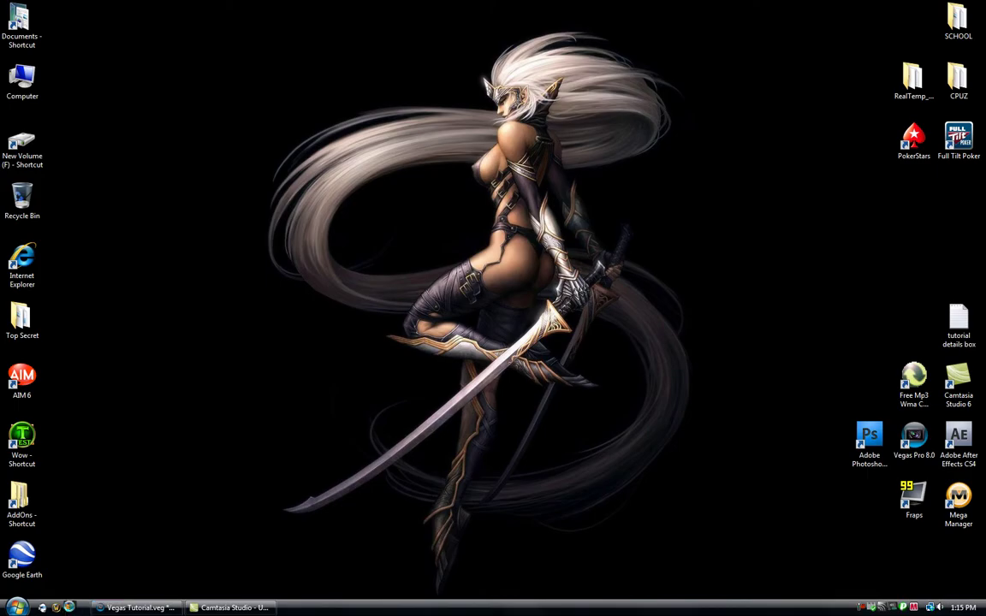
- Open Firefox and search Google for "x264vfw codec"
{"action": "left_click", "coordinate": [71, 607]}
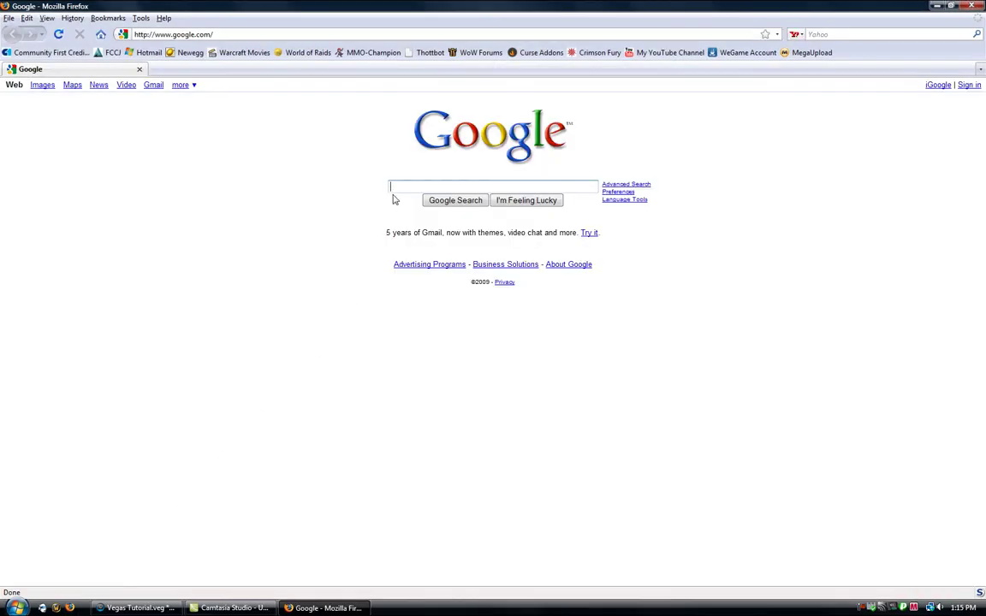
{"action": "type", "text": "x"}
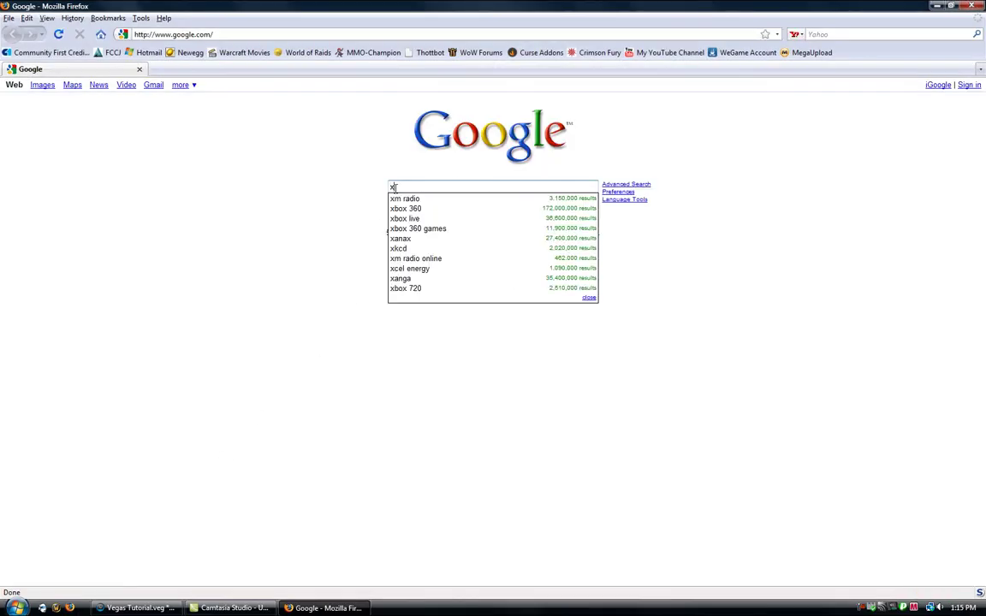
{"action": "type", "text": "264"}
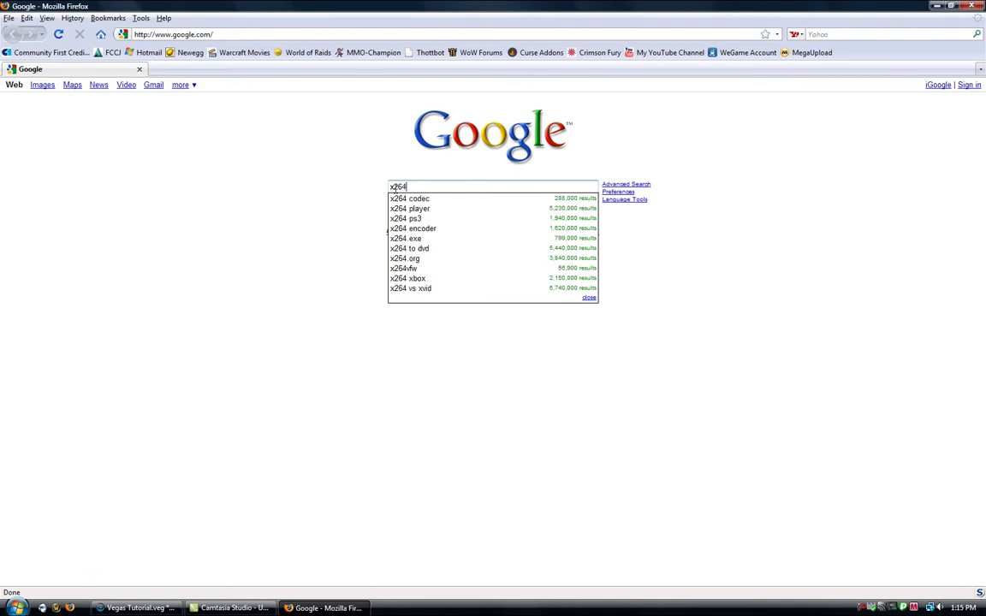
{"action": "type", "text": "vfw"}
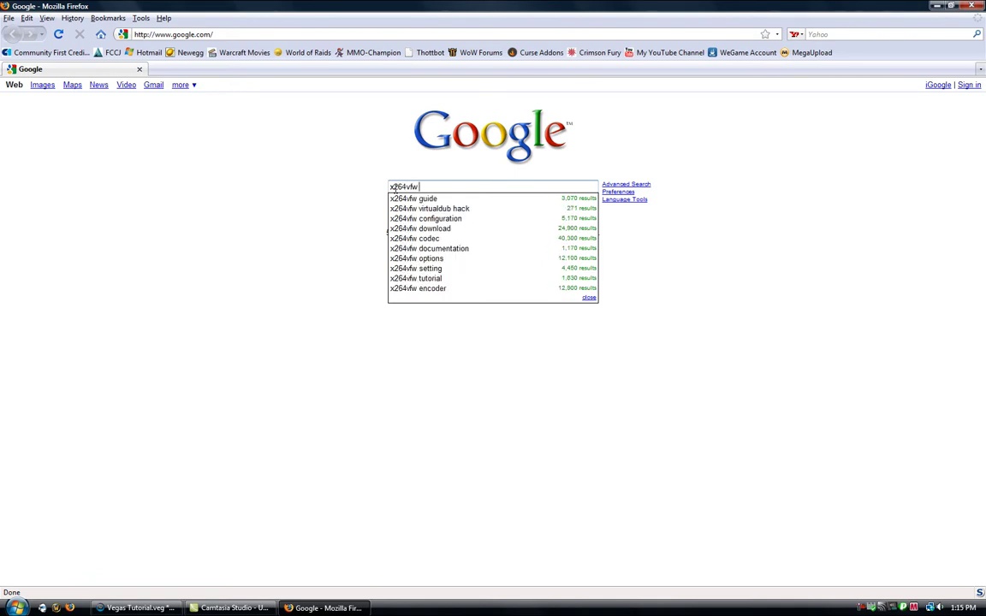
{"action": "type", "text": " codec"}
{"action": "key", "text": "Return"}
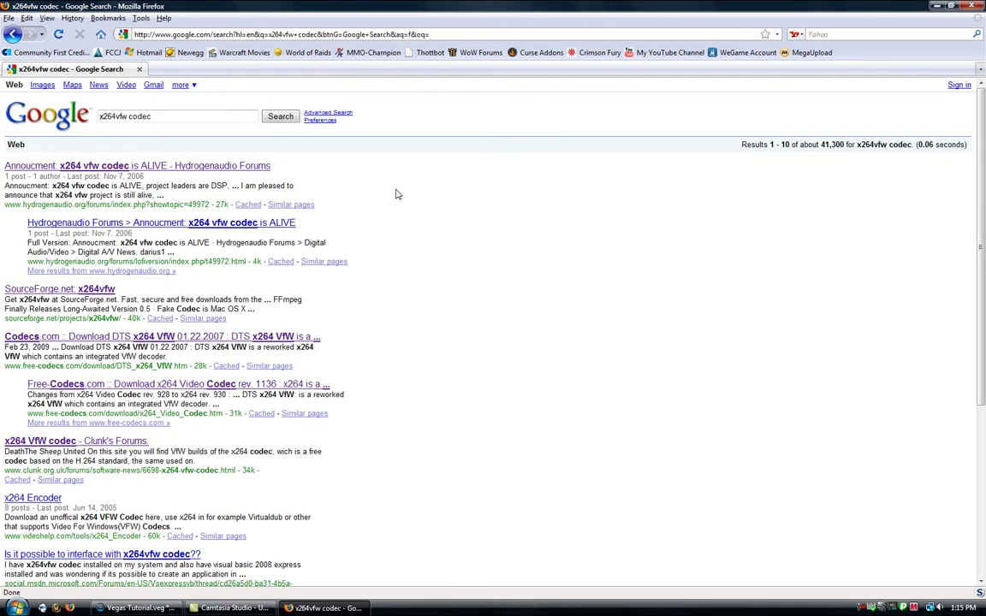
- Open the SourceForge x264vfw project from the results and download x264vfw_16_1115bm_17572.exe from the x264vfw package
{"action": "left_click", "coordinate": [70, 291]}
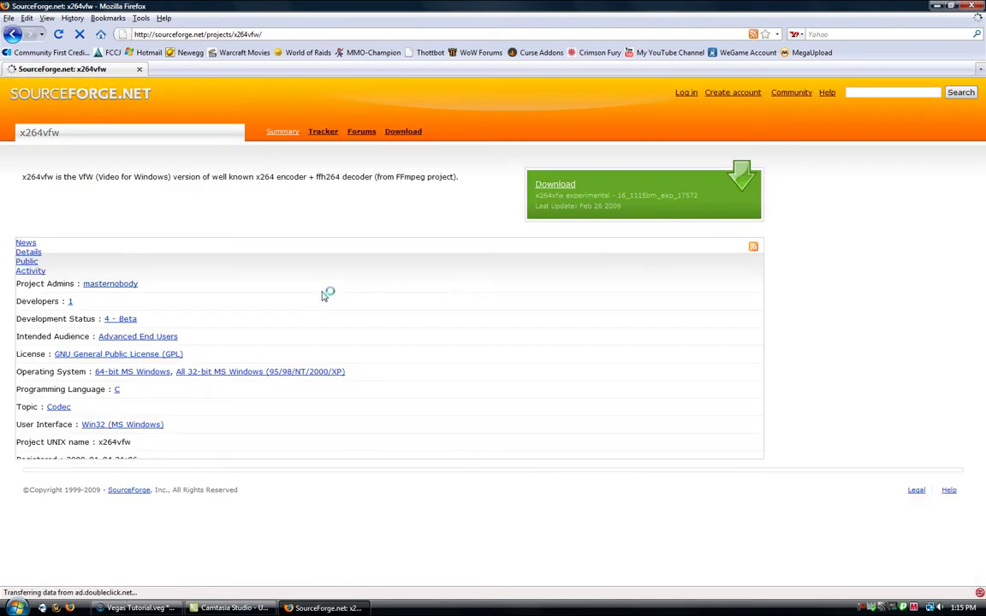
{"action": "left_click", "coordinate": [538, 204]}
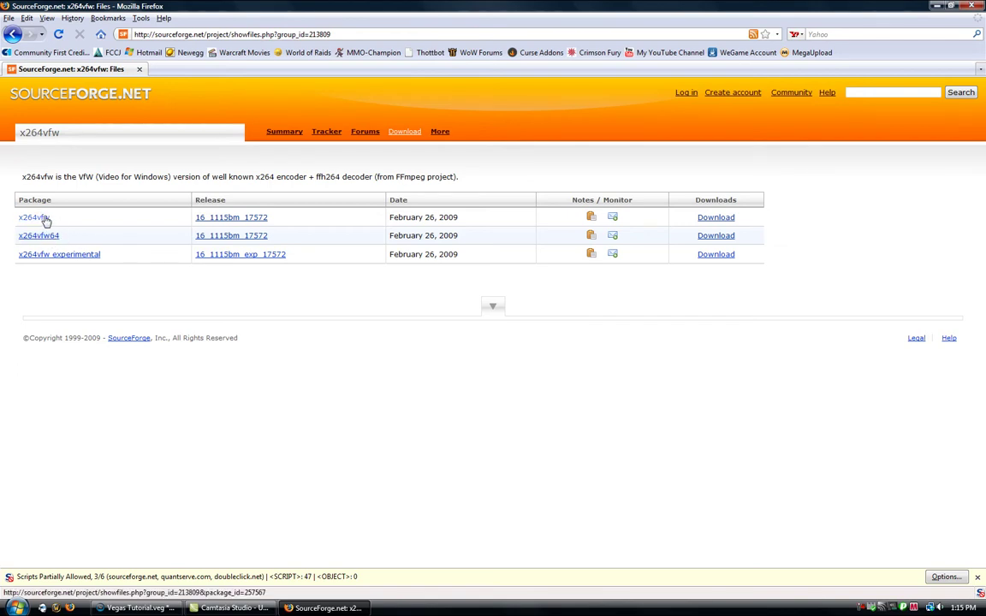
{"action": "left_click", "coordinate": [712, 217]}
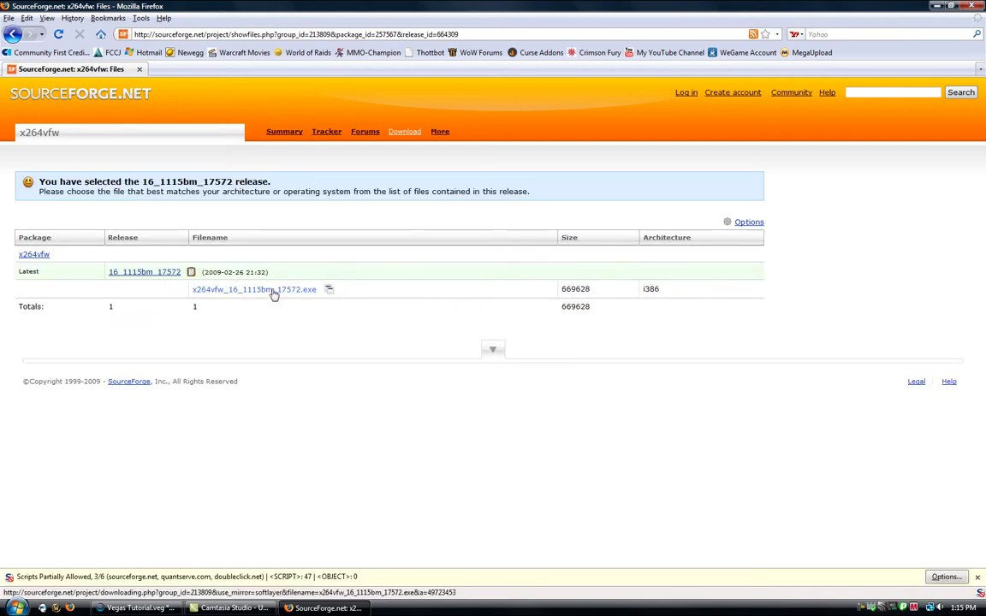
{"action": "left_click", "coordinate": [272, 290]}
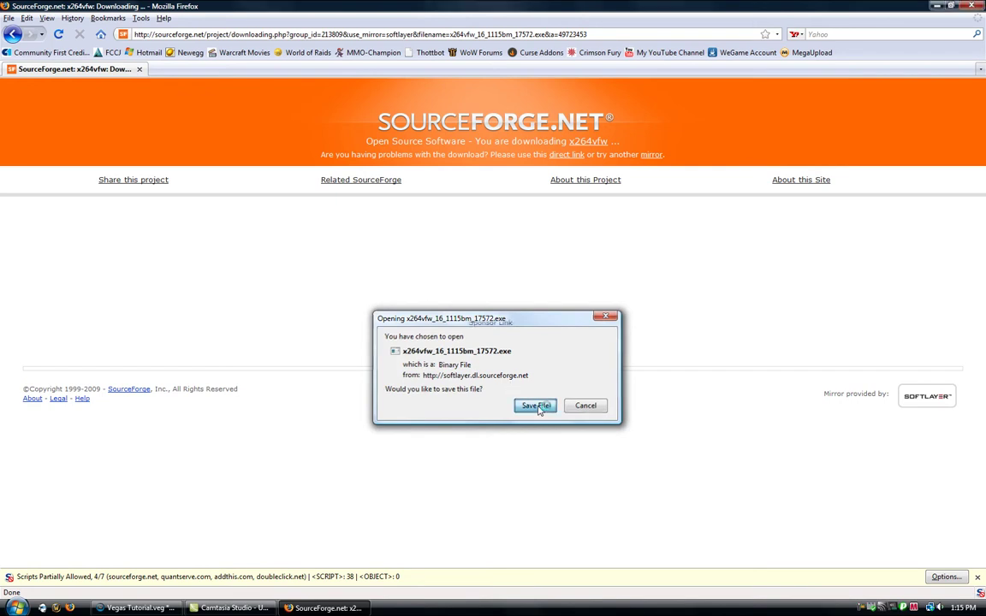
{"action": "left_click", "coordinate": [535, 405]}
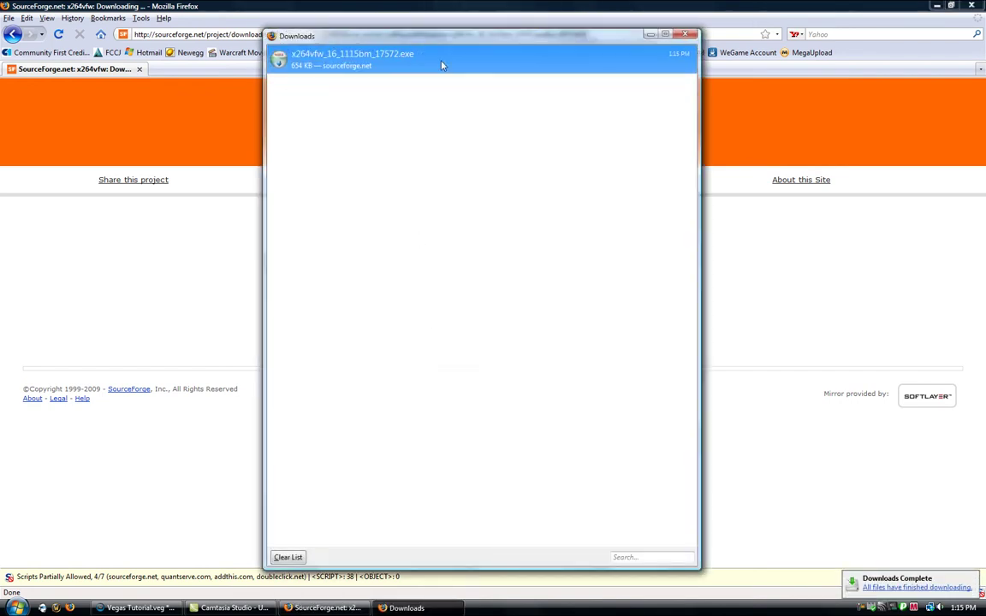
- Run the downloaded x264vfw setup and install the H.264/MPEG-4 AVC codec, completing the wizard
{"action": "double_click", "coordinate": [441, 65]}
{"action": "left_click", "coordinate": [524, 314]}
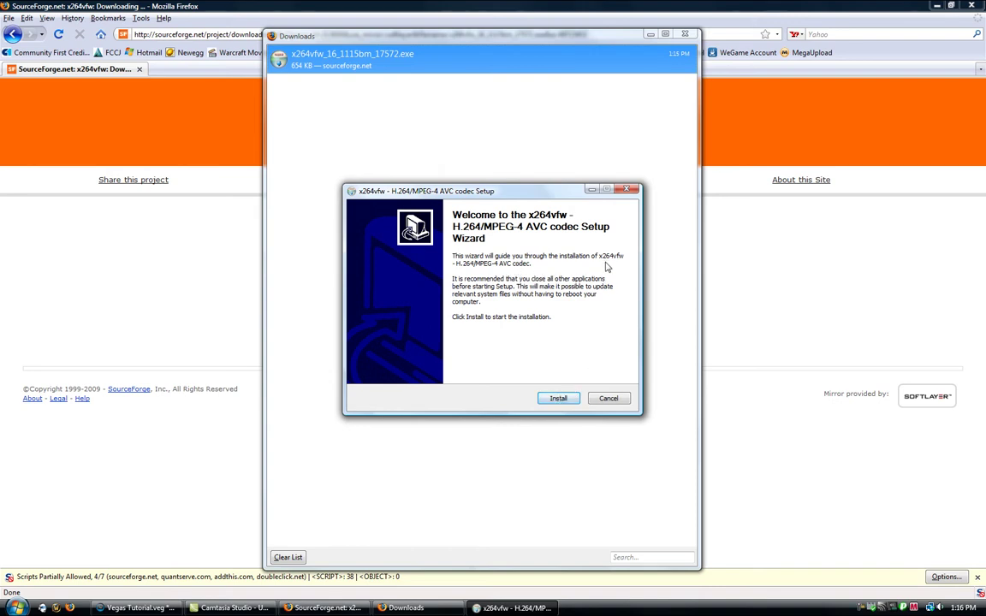
{"action": "left_click", "coordinate": [558, 398]}
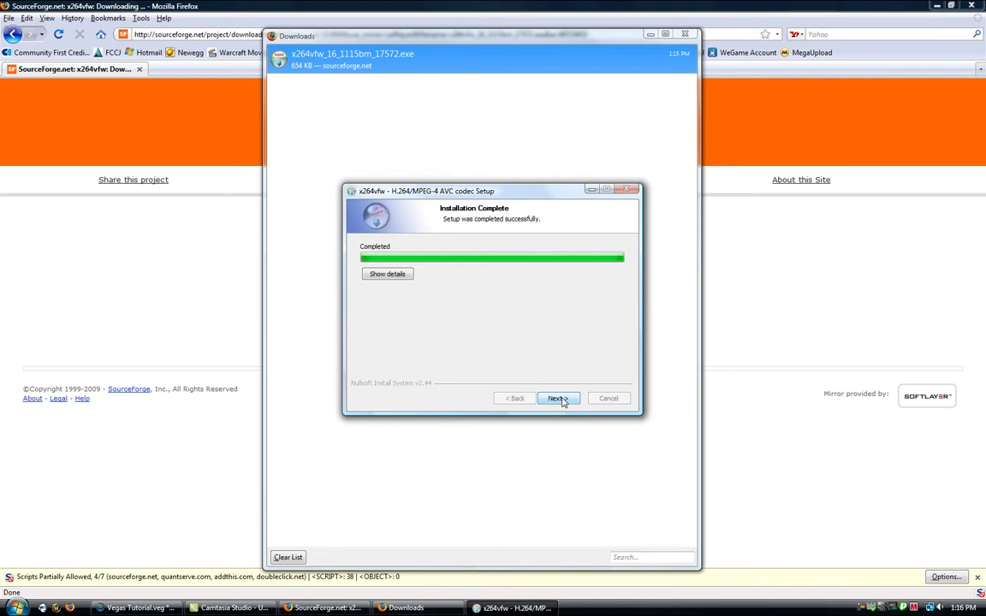
{"action": "left_click", "coordinate": [558, 398]}
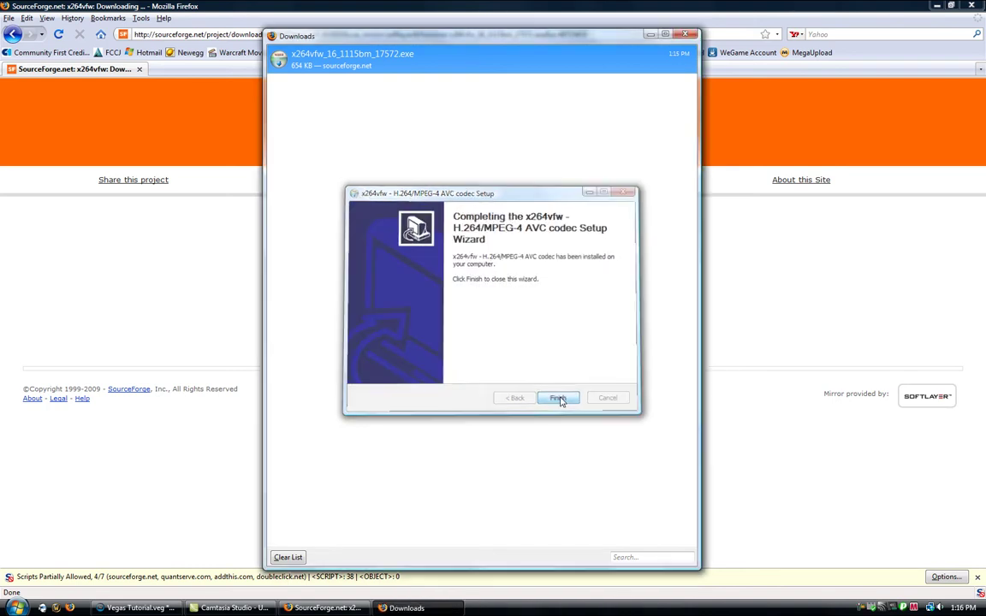
{"action": "left_click", "coordinate": [558, 398]}
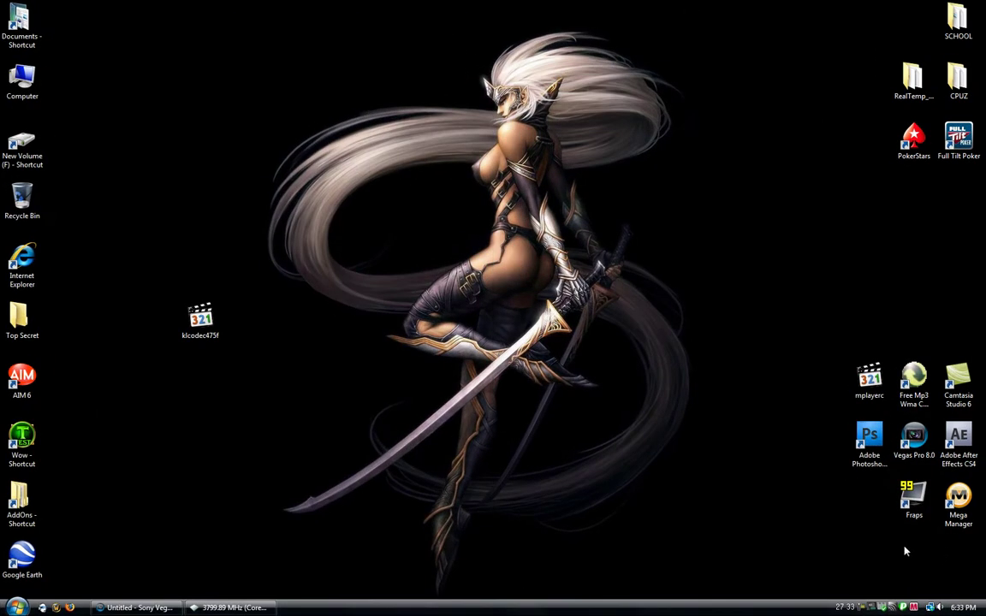
{"action": "left_click", "coordinate": [227, 608]}
{"action": "left_click_drag", "start_coordinate": [471, 148], "coordinate": [445, 194]}
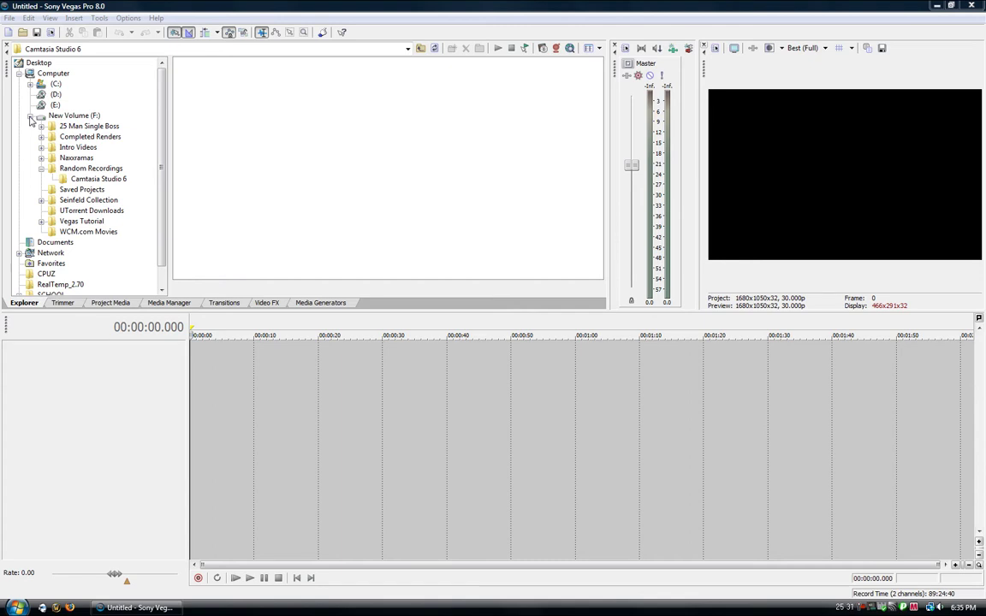
{"action": "left_click", "coordinate": [56, 160]}
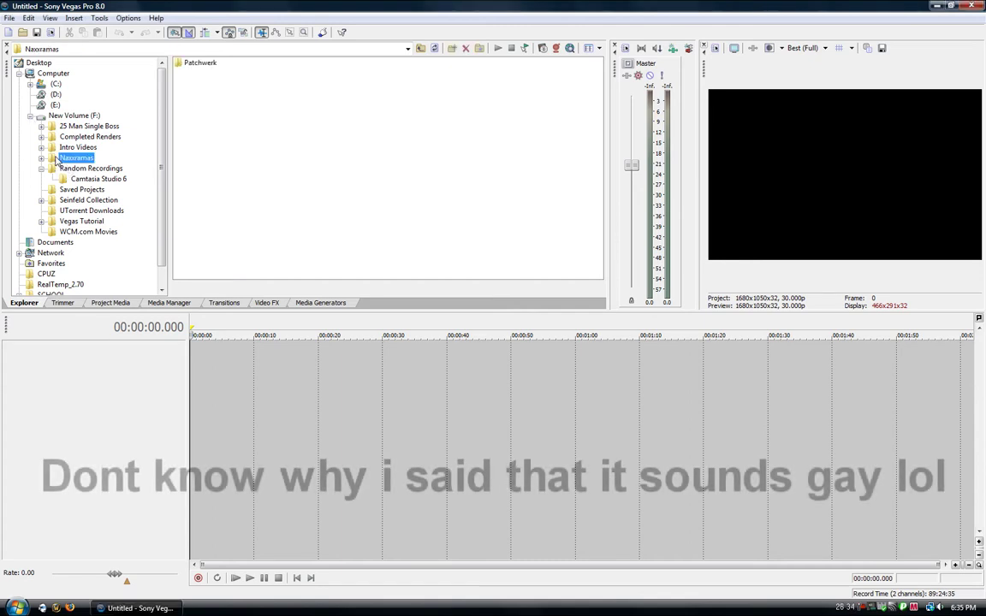
{"action": "double_click", "coordinate": [198, 66]}
{"action": "left_click_drag", "start_coordinate": [195, 63], "coordinate": [194, 358]}
{"action": "left_click_drag", "start_coordinate": [948, 361], "coordinate": [403, 363]}
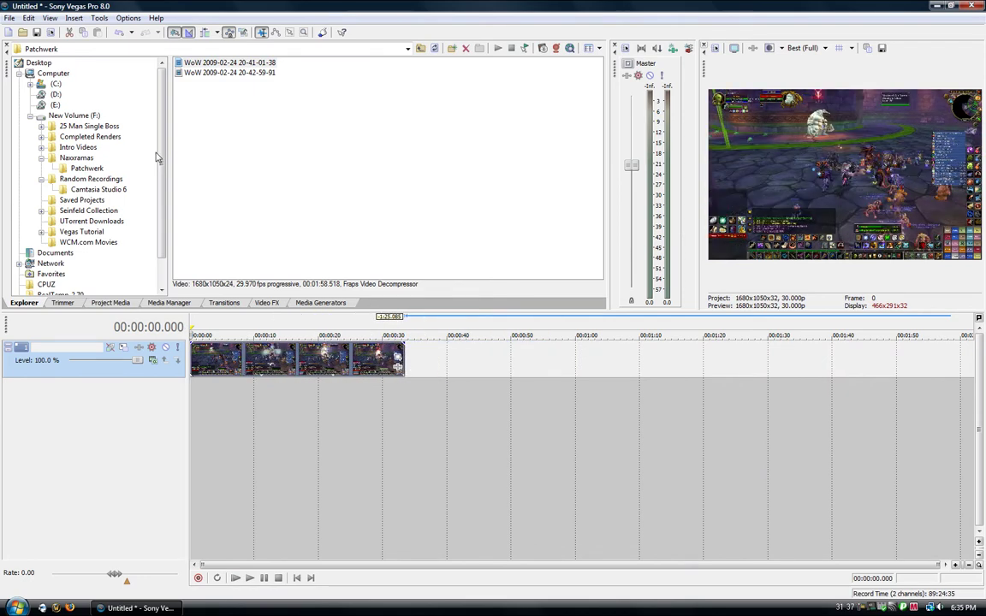
- Open the project's video properties and look through the available templates
{"action": "left_click", "coordinate": [9, 18]}
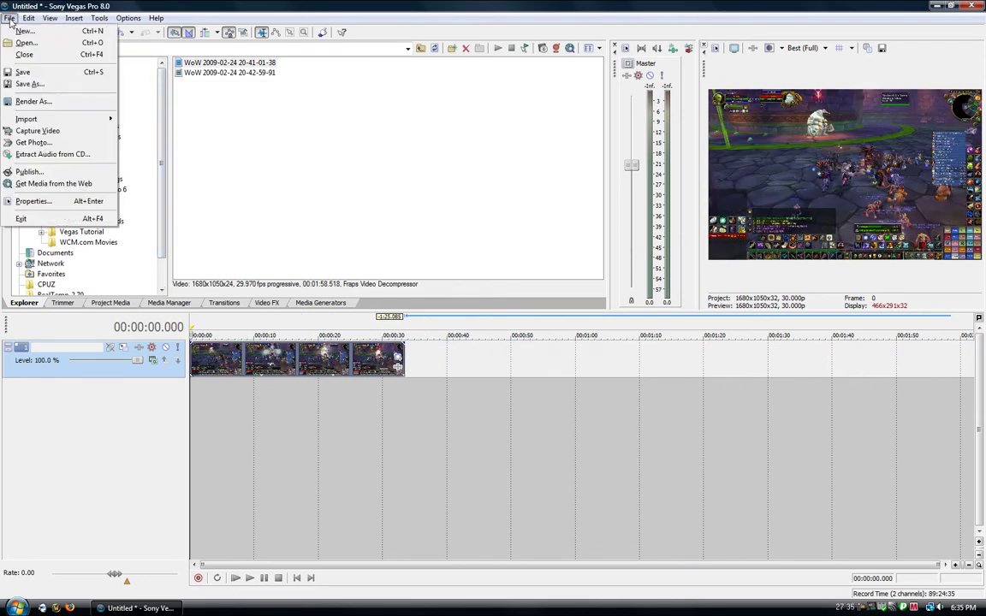
{"action": "left_click", "coordinate": [32, 202]}
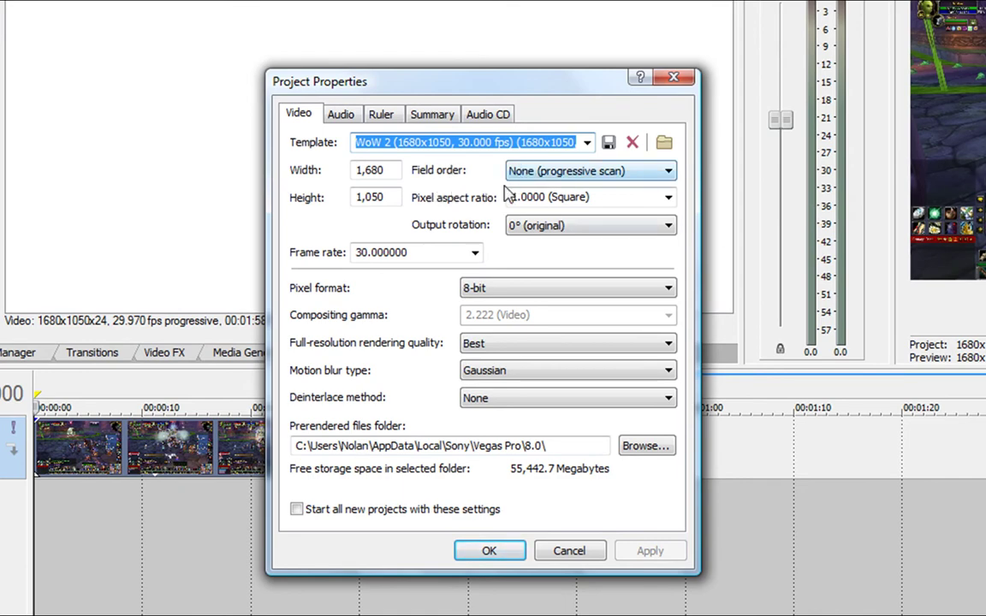
{"action": "left_click", "coordinate": [529, 142]}
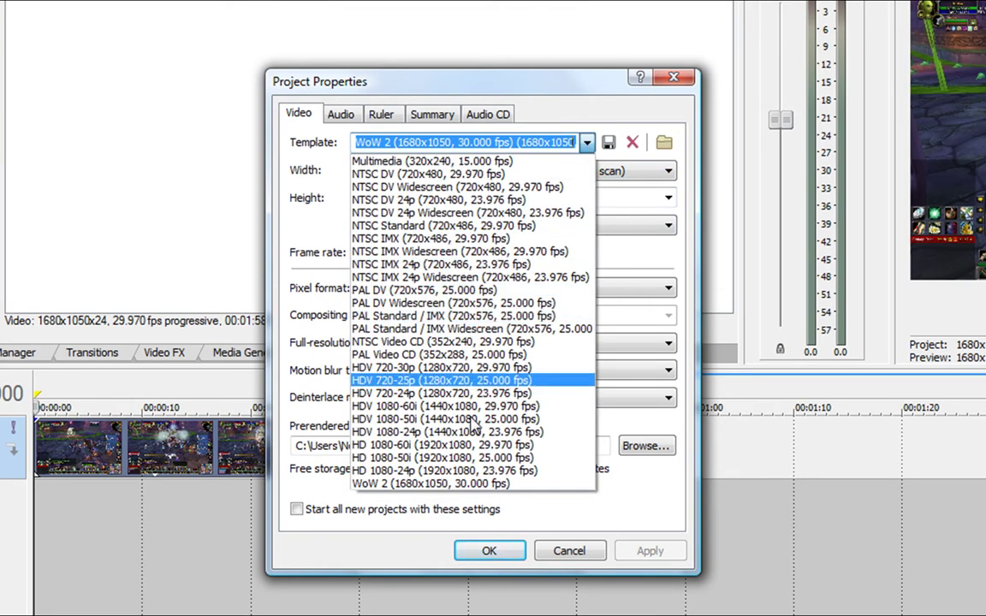
{"action": "left_click", "coordinate": [587, 144]}
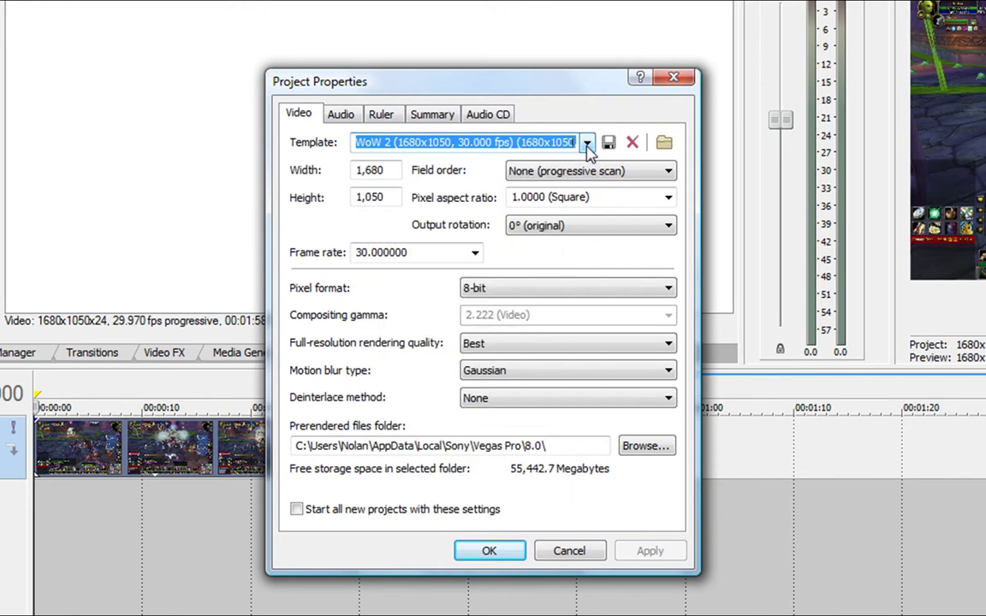
- Set the project's field order to None (progressive scan) and its pixel aspect ratio to 1.0000 (Square)
{"action": "left_click", "coordinate": [395, 170]}
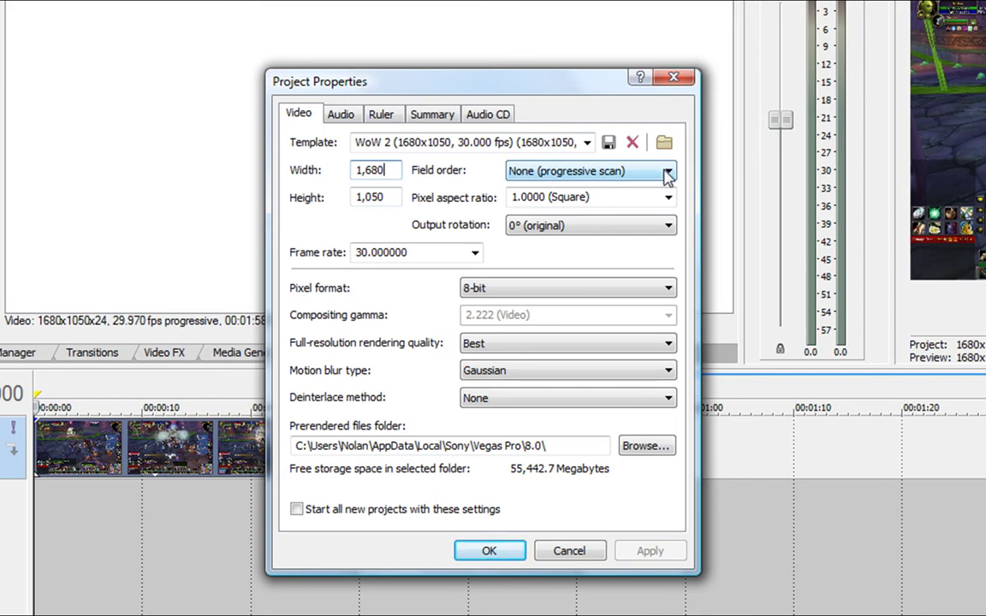
{"action": "left_click", "coordinate": [667, 174]}
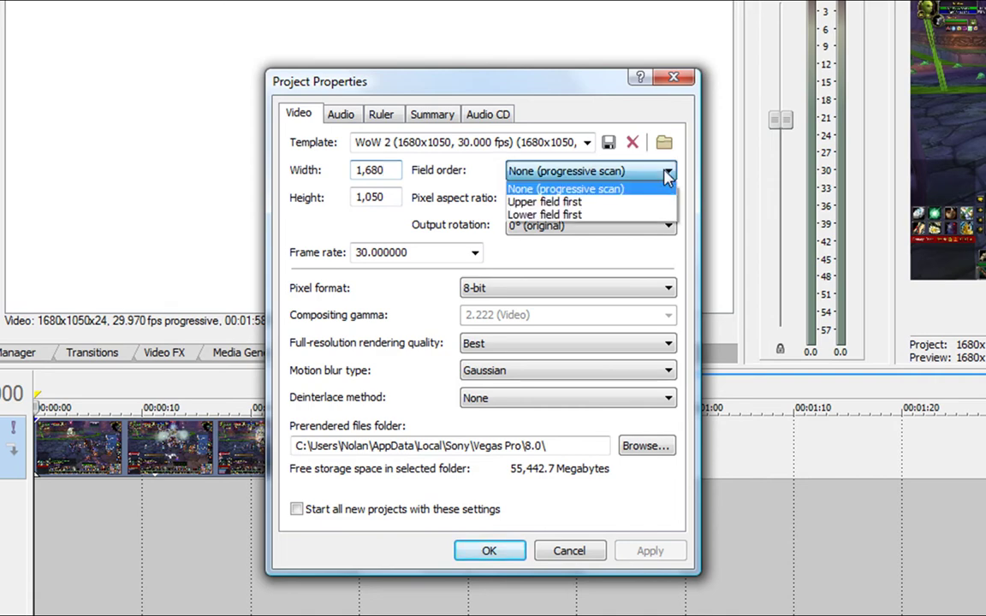
{"action": "left_click", "coordinate": [646, 193]}
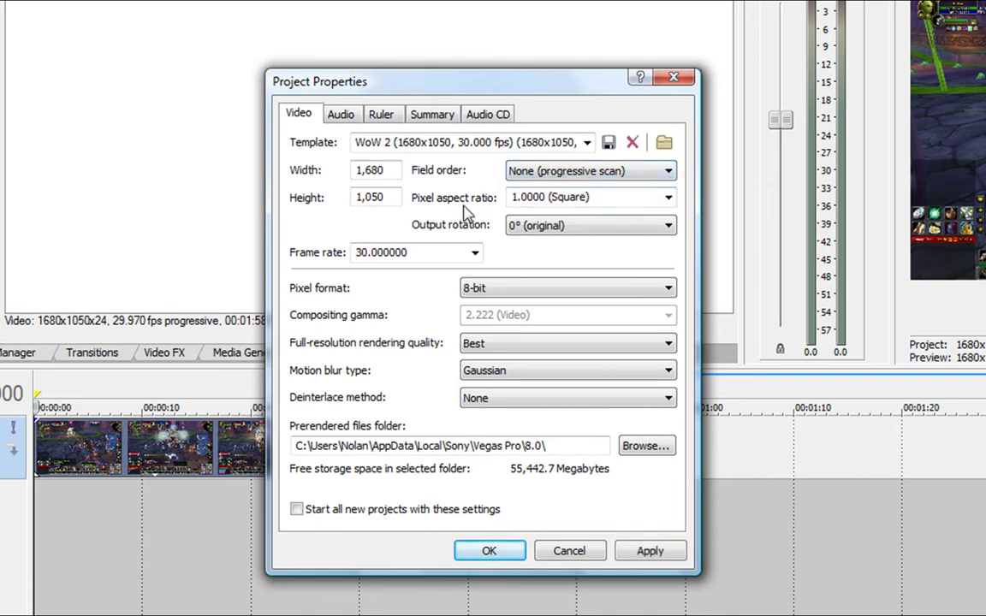
{"action": "left_click", "coordinate": [668, 198]}
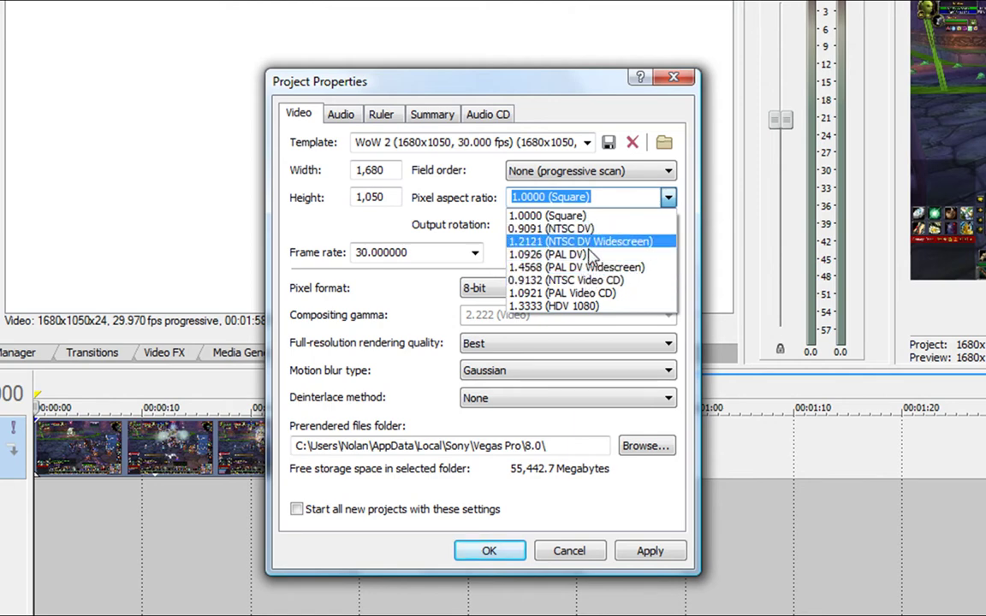
{"action": "left_click", "coordinate": [587, 216]}
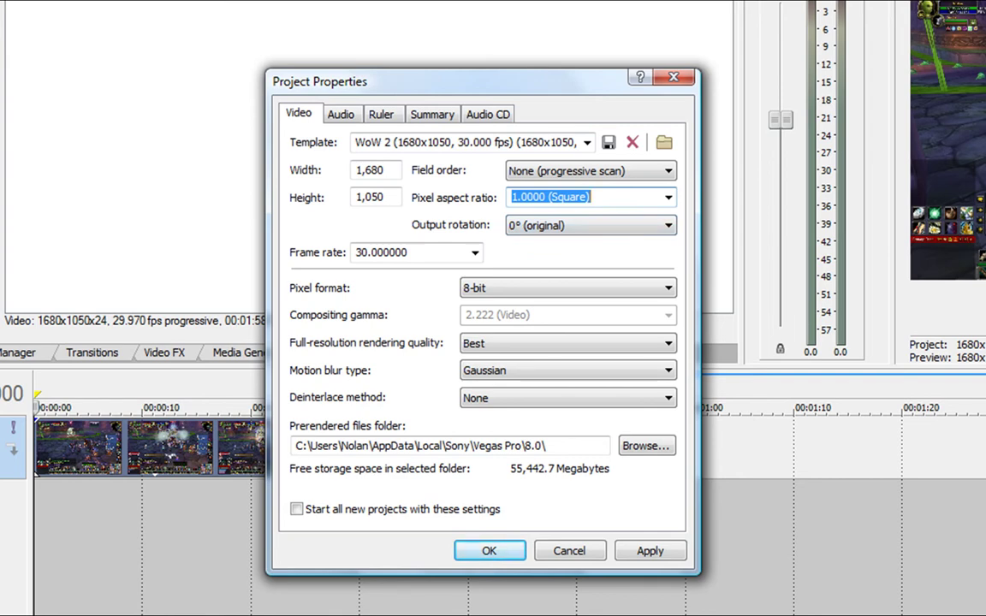
- Keep the output rotation at 0° (original) and set the project's frame rate to 30.000
{"action": "left_click", "coordinate": [649, 235]}
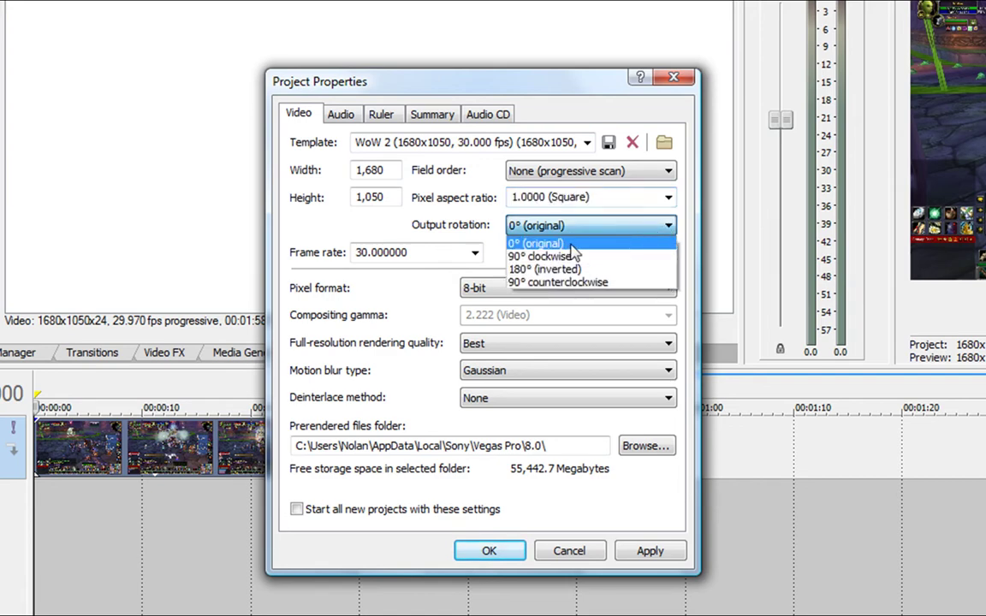
{"action": "left_click", "coordinate": [511, 224]}
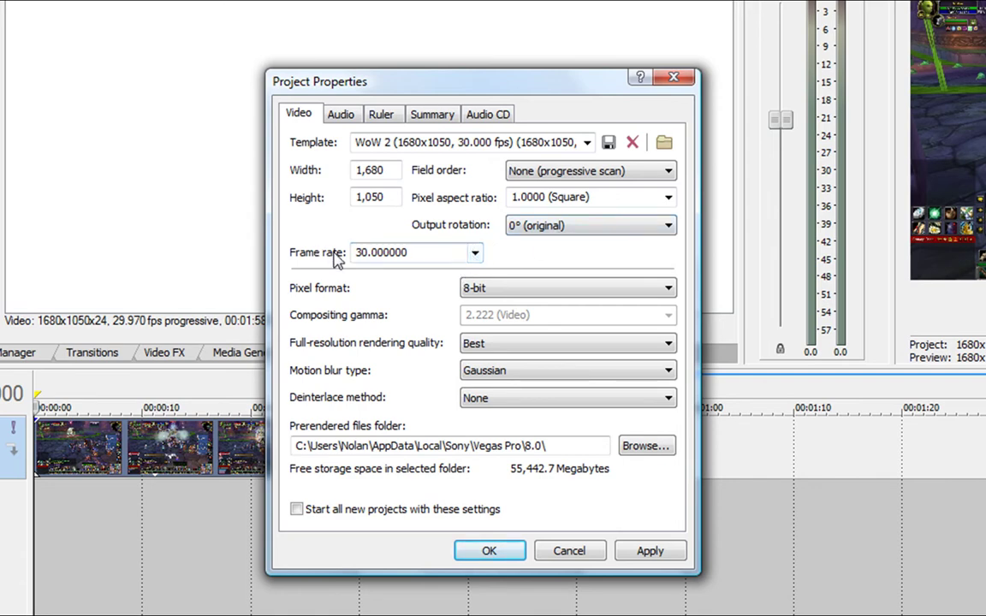
{"action": "left_click", "coordinate": [475, 254]}
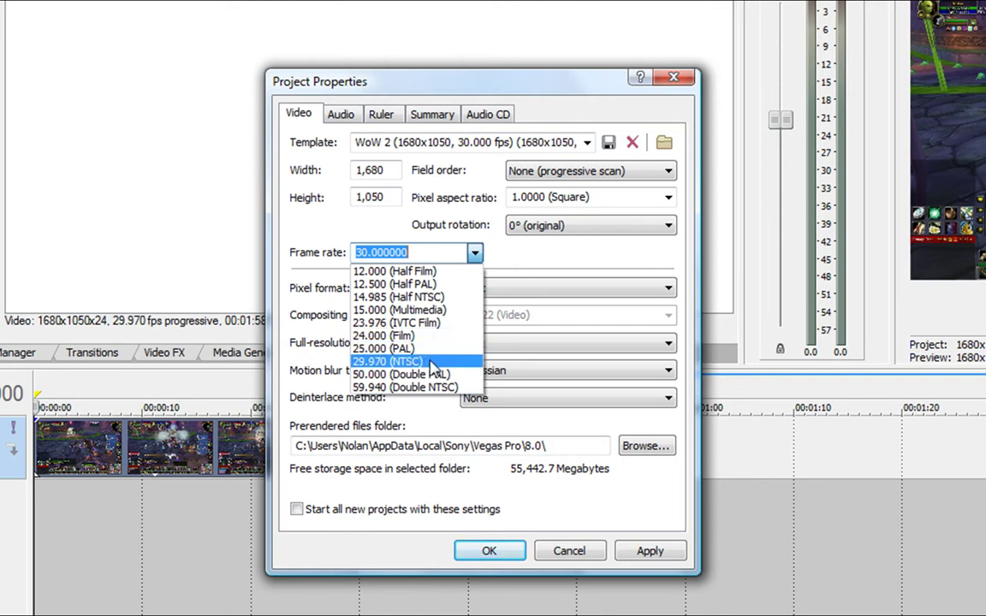
{"action": "left_click", "coordinate": [477, 256]}
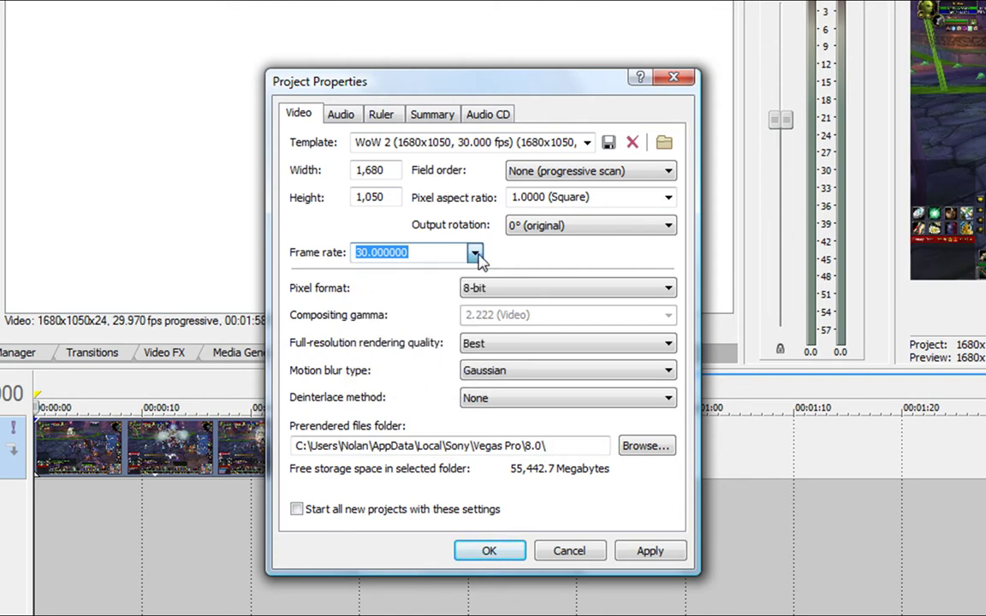
{"action": "type", "text": "30"}
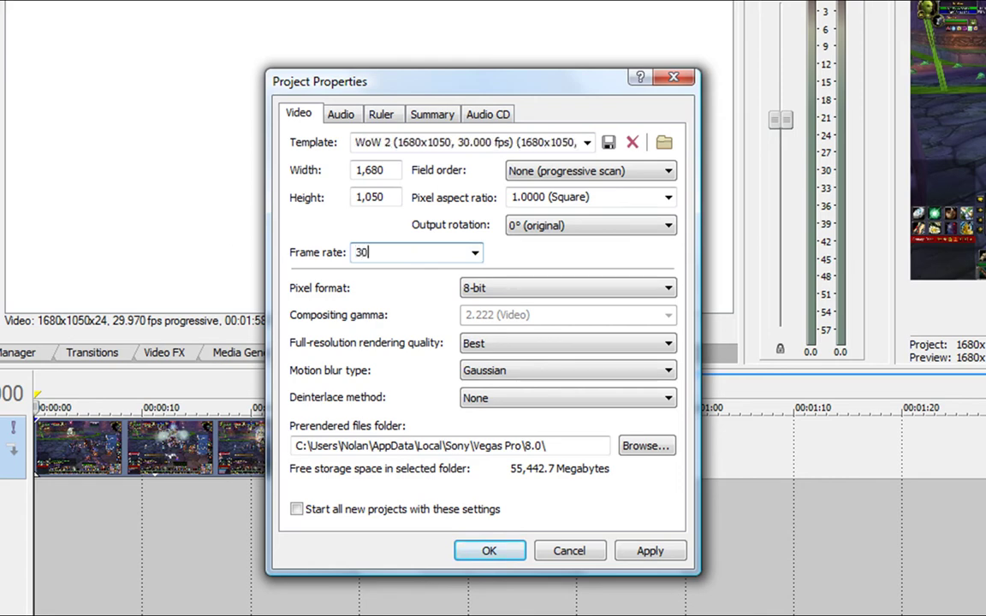
{"action": "type", "text": ".000"}
{"action": "left_click", "coordinate": [475, 253]}
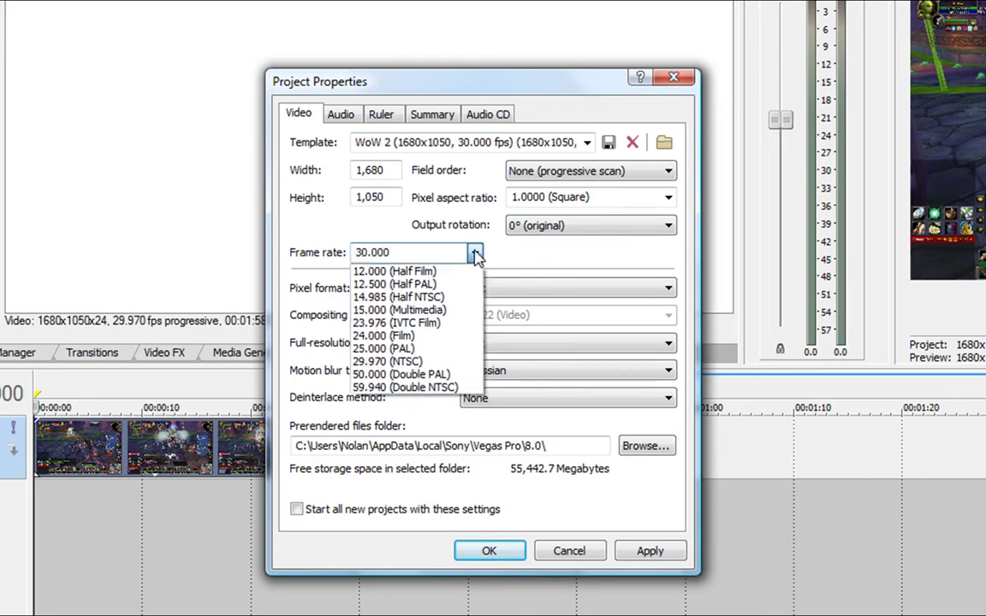
{"action": "left_click", "coordinate": [475, 254]}
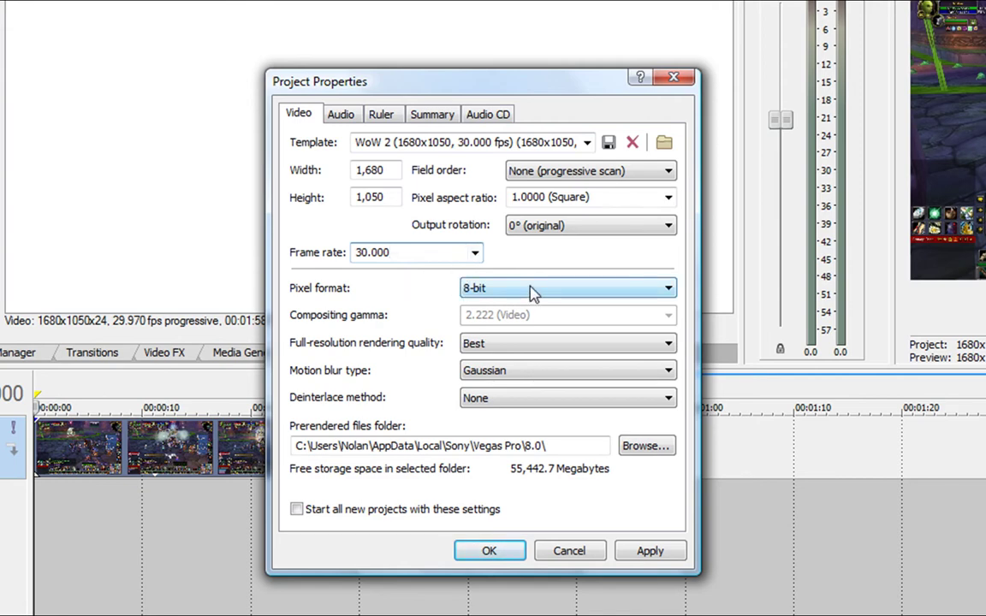
- Choose the 8-bit pixel format and set the full-resolution rendering quality to Best in the project's video properties
{"action": "left_click", "coordinate": [531, 292]}
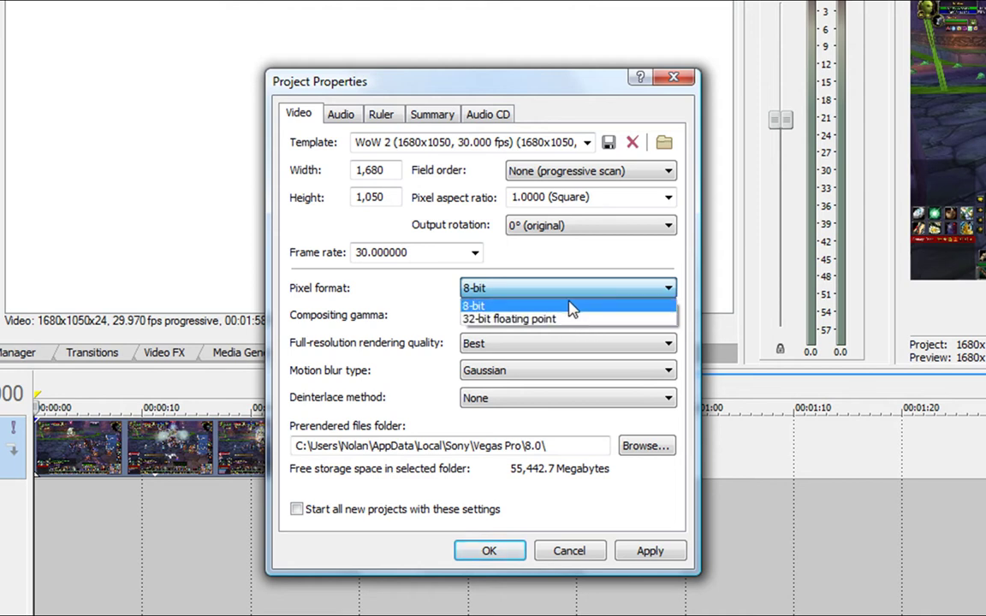
{"action": "left_click", "coordinate": [569, 307]}
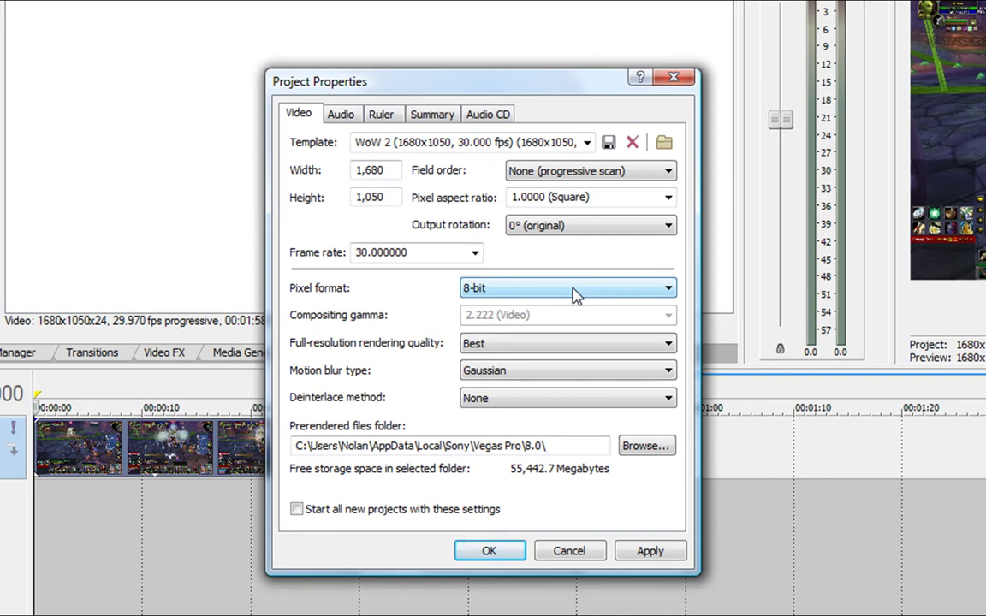
{"action": "left_click", "coordinate": [576, 293]}
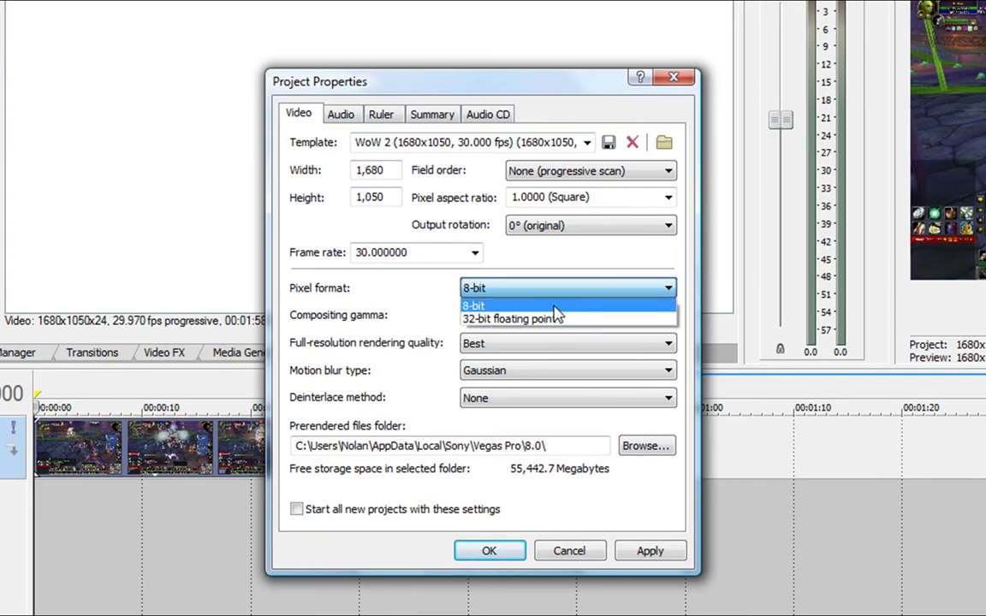
{"action": "left_click", "coordinate": [556, 310]}
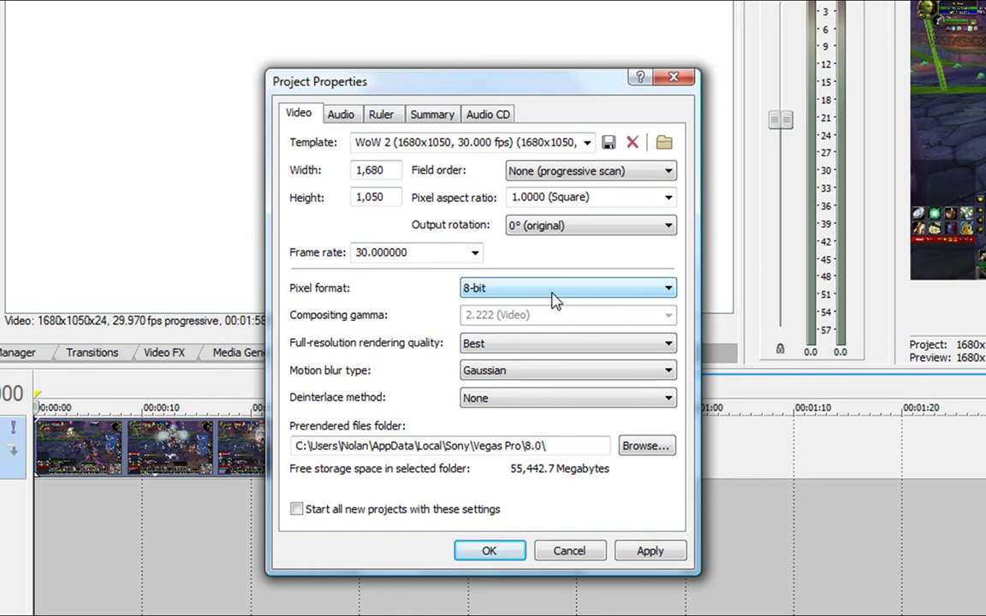
{"action": "left_click", "coordinate": [571, 347]}
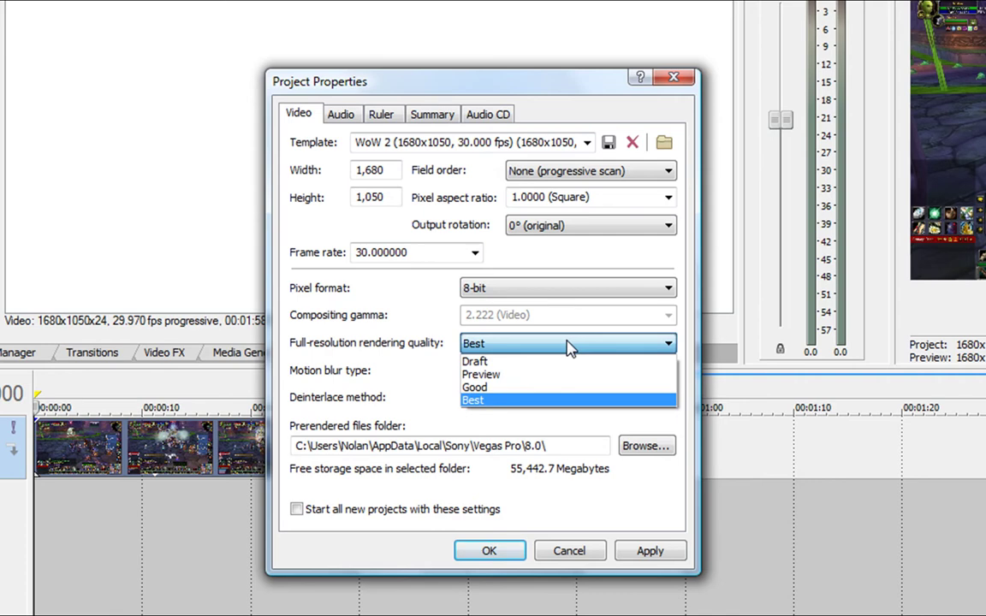
{"action": "left_click", "coordinate": [546, 401]}
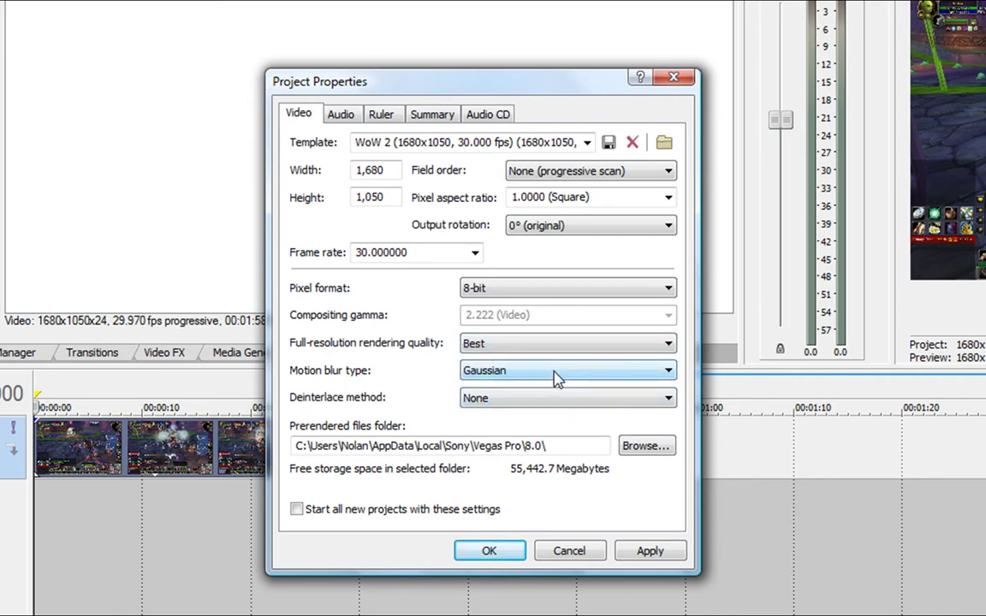
- Choose Gaussian as the project's motion blur type and None as its deinterlace method
{"action": "left_click", "coordinate": [664, 374]}
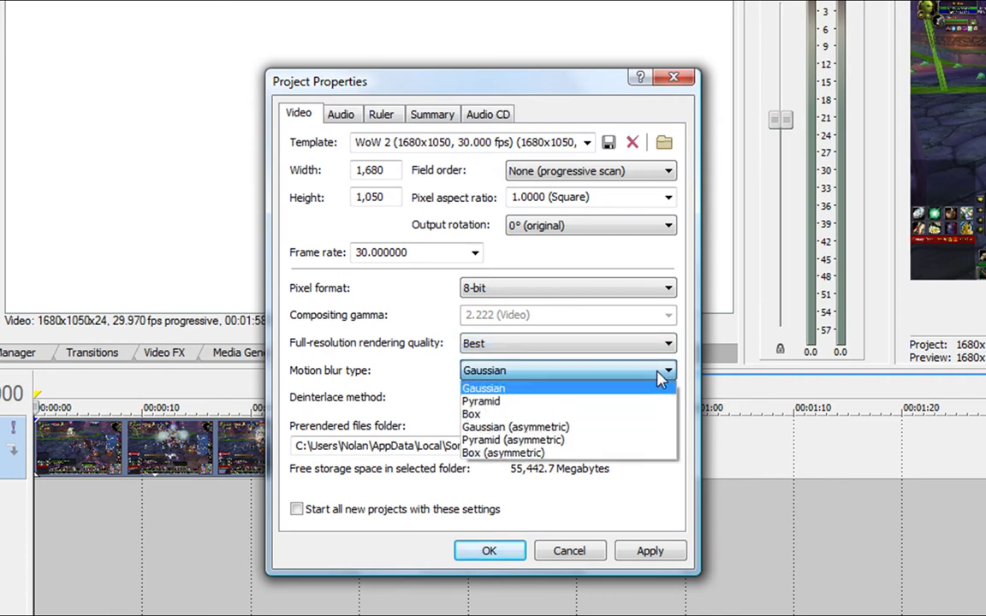
{"action": "left_click", "coordinate": [564, 390]}
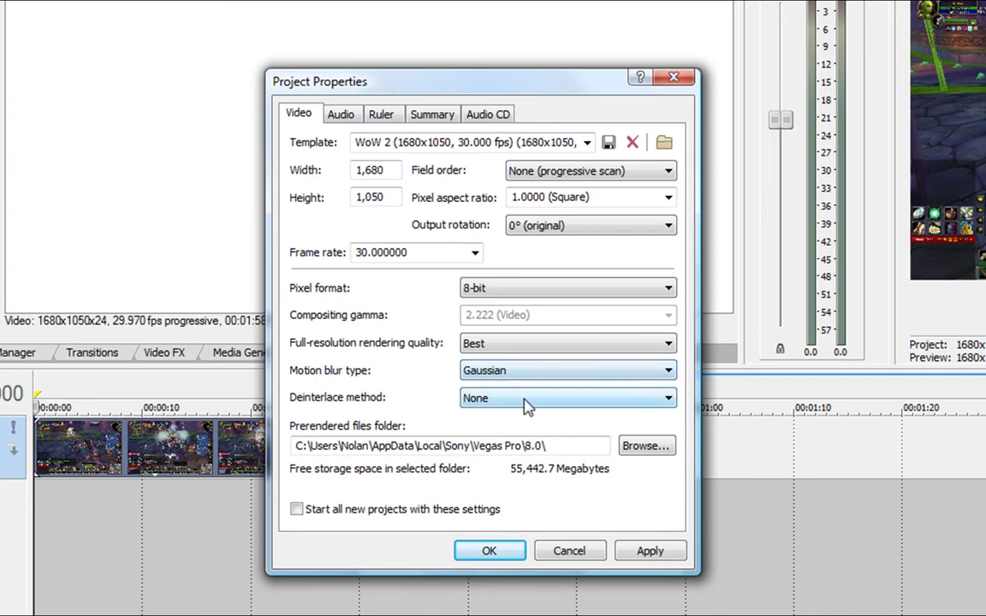
{"action": "left_click", "coordinate": [551, 400]}
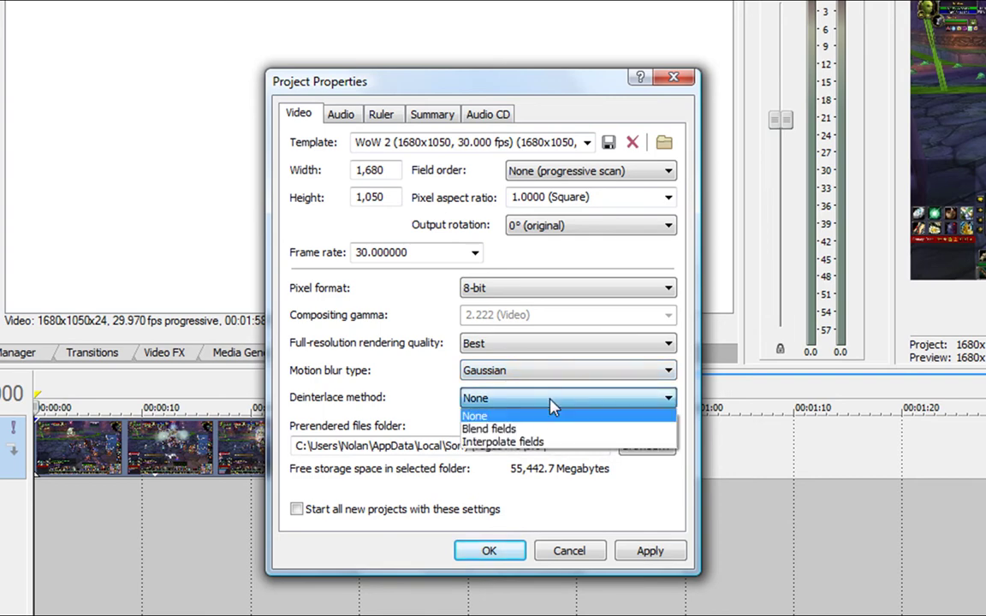
{"action": "left_click", "coordinate": [549, 407]}
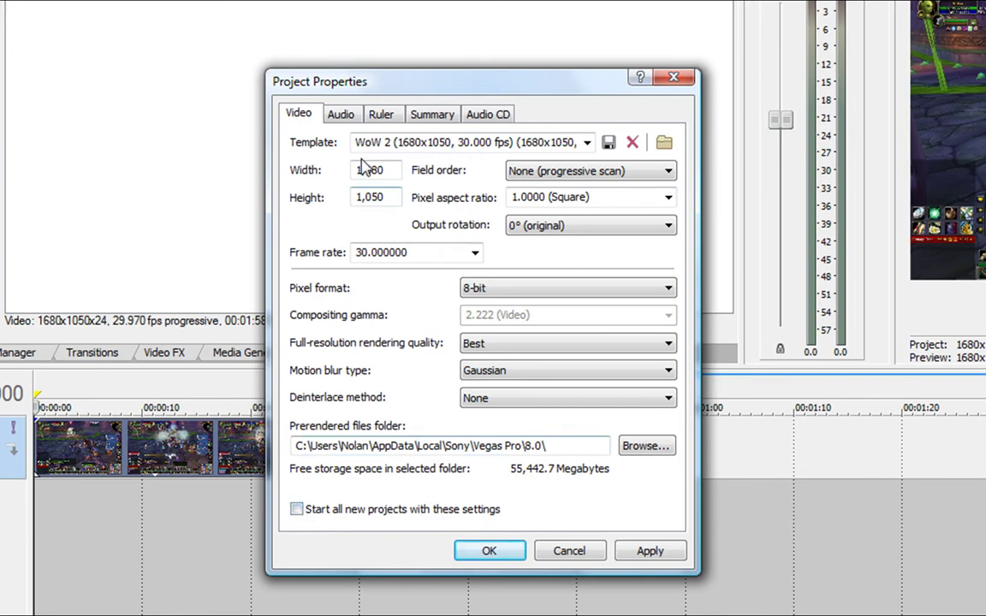
- Look over the project's audio properties, choose a 44,100 Hz sample rate, and close the project properties without applying
{"action": "left_click", "coordinate": [342, 115]}
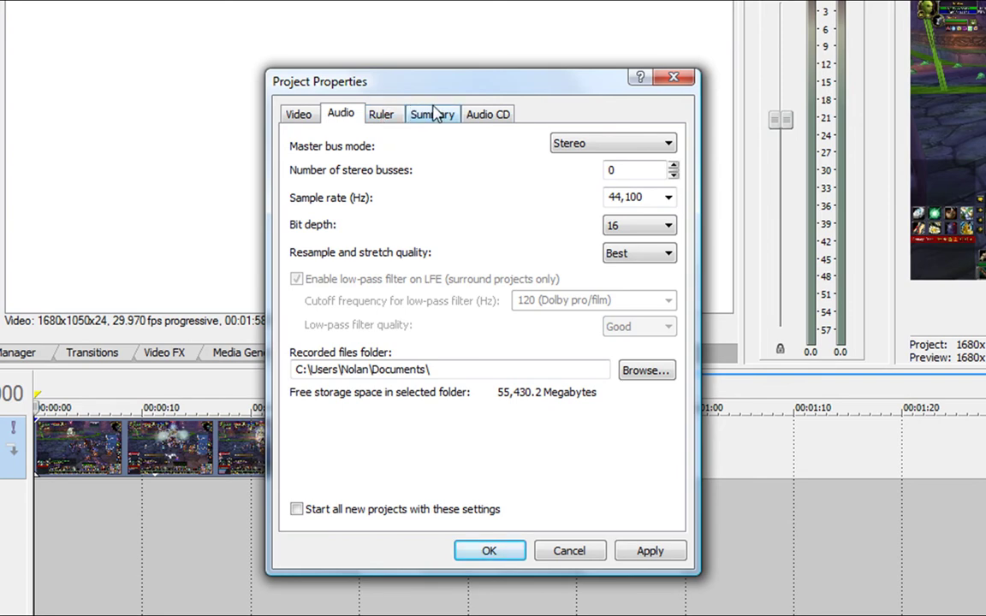
{"action": "left_click_drag", "start_coordinate": [480, 84], "coordinate": [533, 112]}
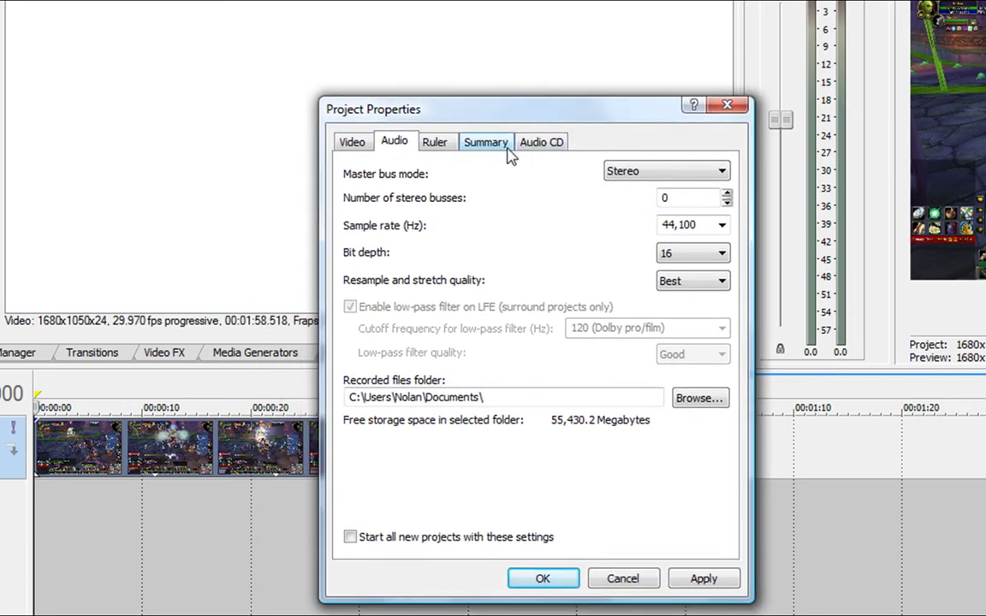
{"action": "left_click", "coordinate": [700, 175]}
{"action": "left_click", "coordinate": [700, 175]}
{"action": "left_click", "coordinate": [722, 225]}
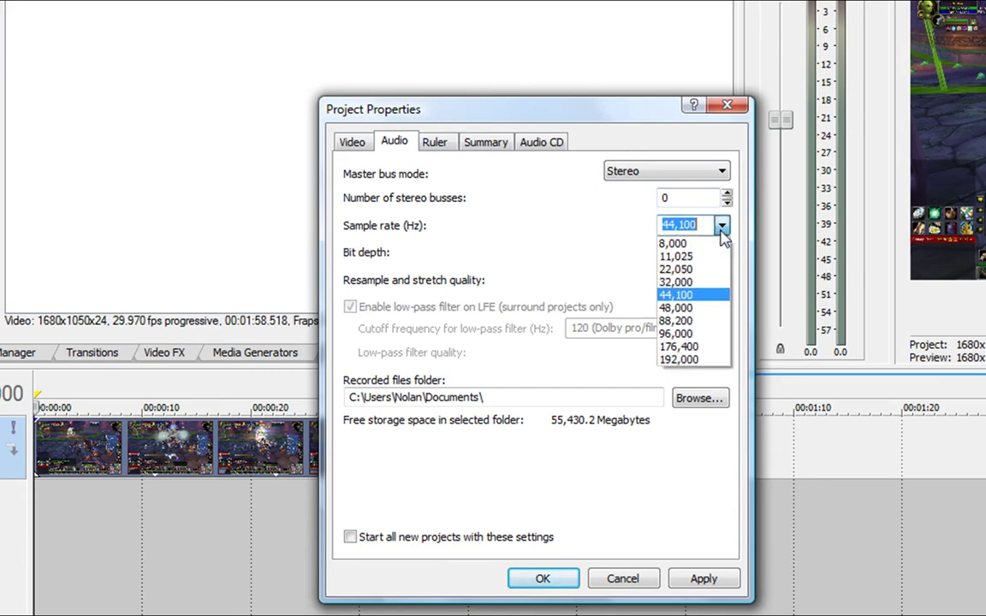
{"action": "left_click", "coordinate": [681, 294]}
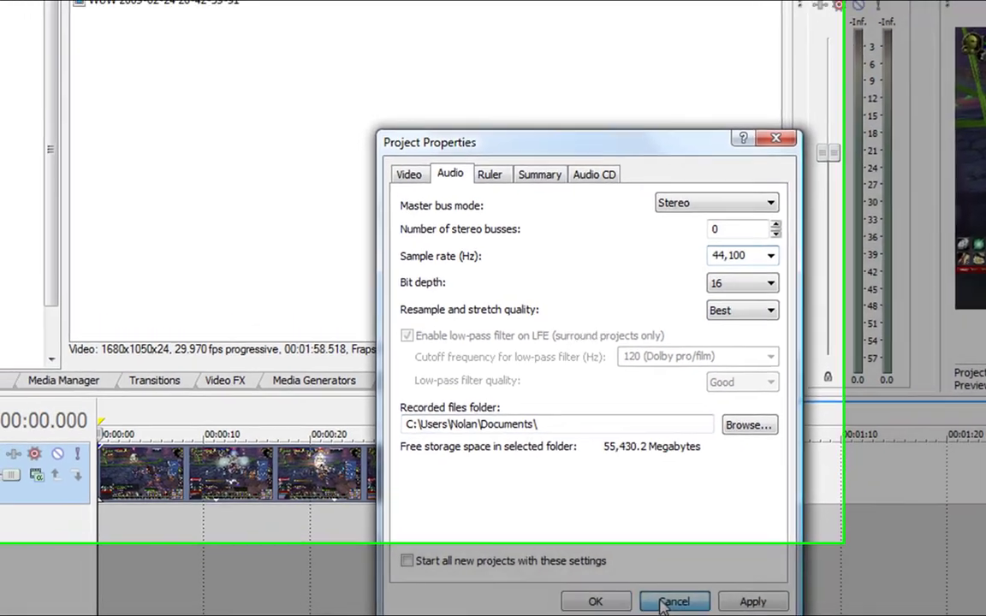
{"action": "left_click", "coordinate": [616, 581]}
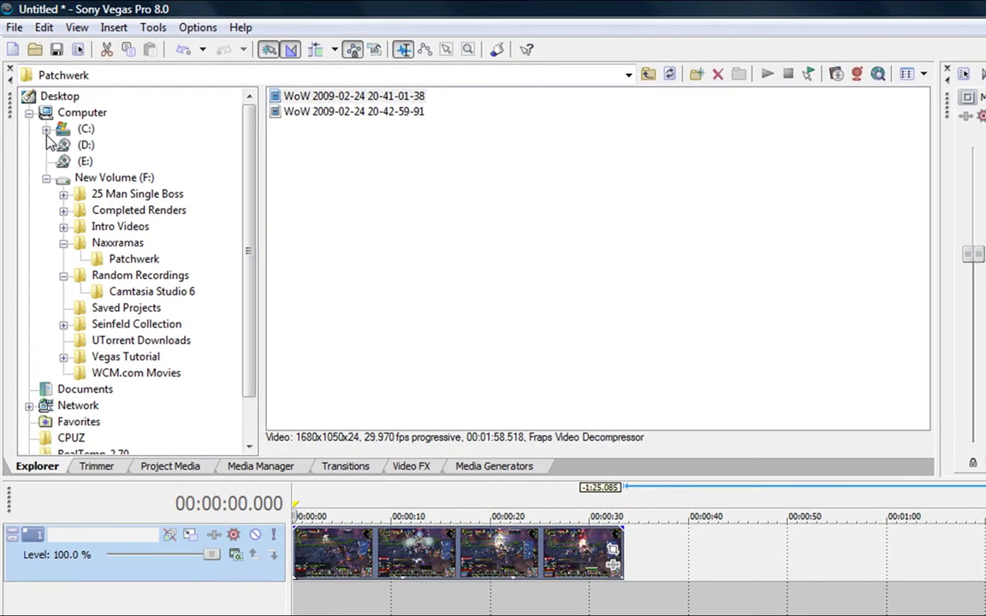
- Browse through Users on the C: drive to the user's Music folder and examine the audio format of the volume 1 and volume 6.1 mixes
{"action": "left_click", "coordinate": [34, 123]}
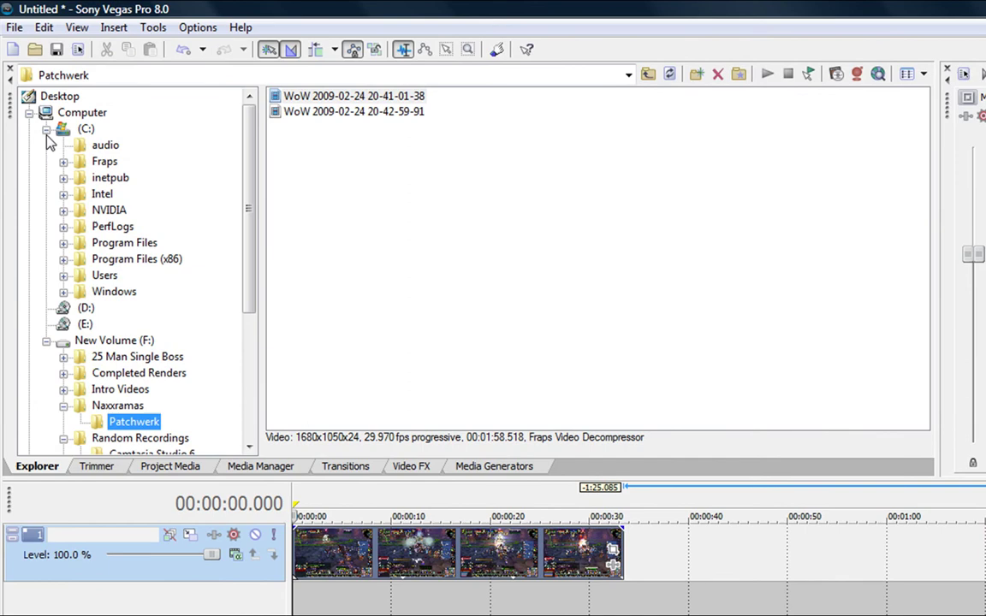
{"action": "left_click", "coordinate": [101, 147]}
{"action": "double_click", "coordinate": [104, 275]}
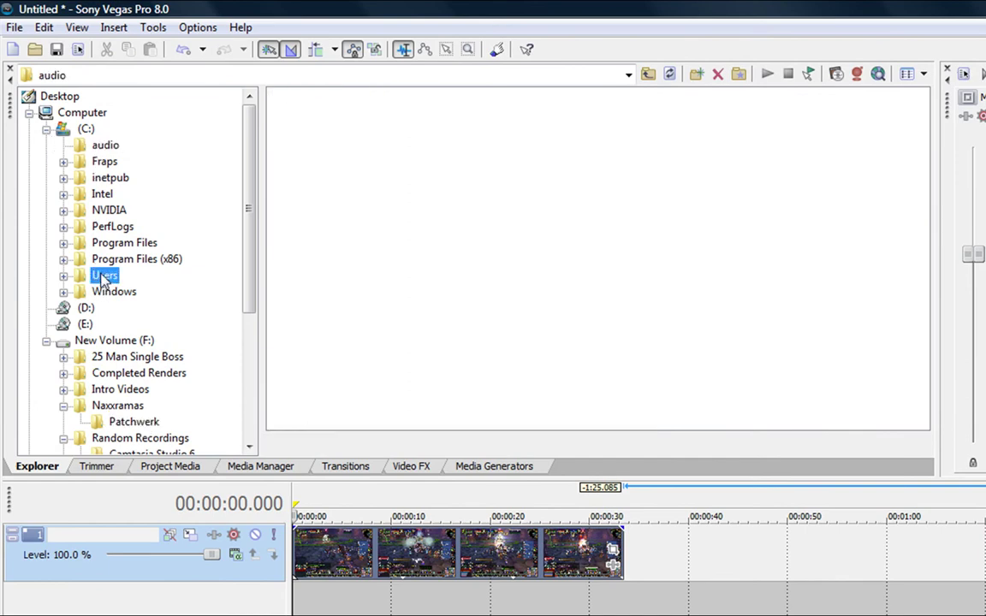
{"action": "double_click", "coordinate": [299, 101]}
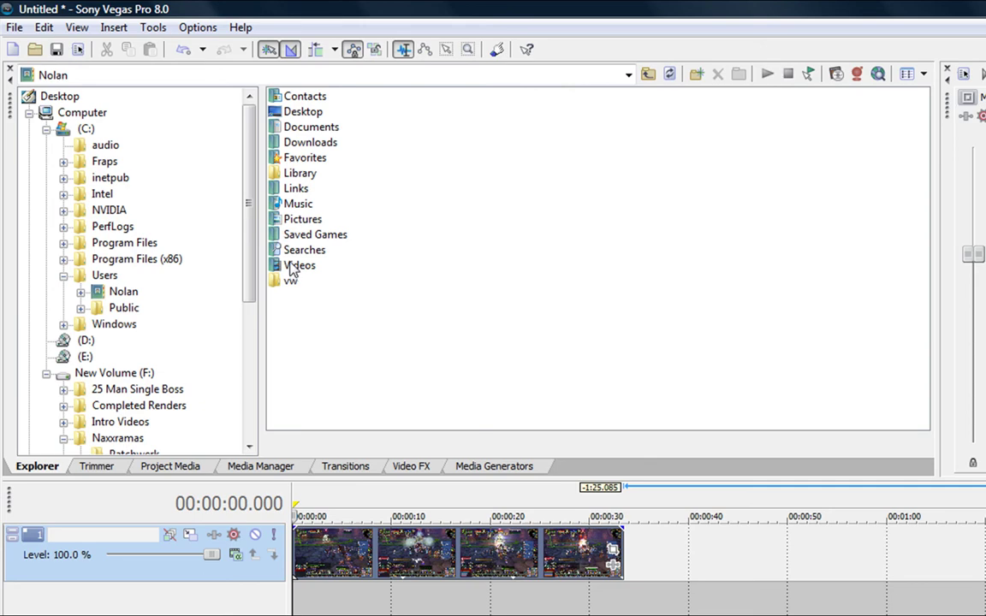
{"action": "double_click", "coordinate": [297, 205]}
{"action": "left_click", "coordinate": [310, 205]}
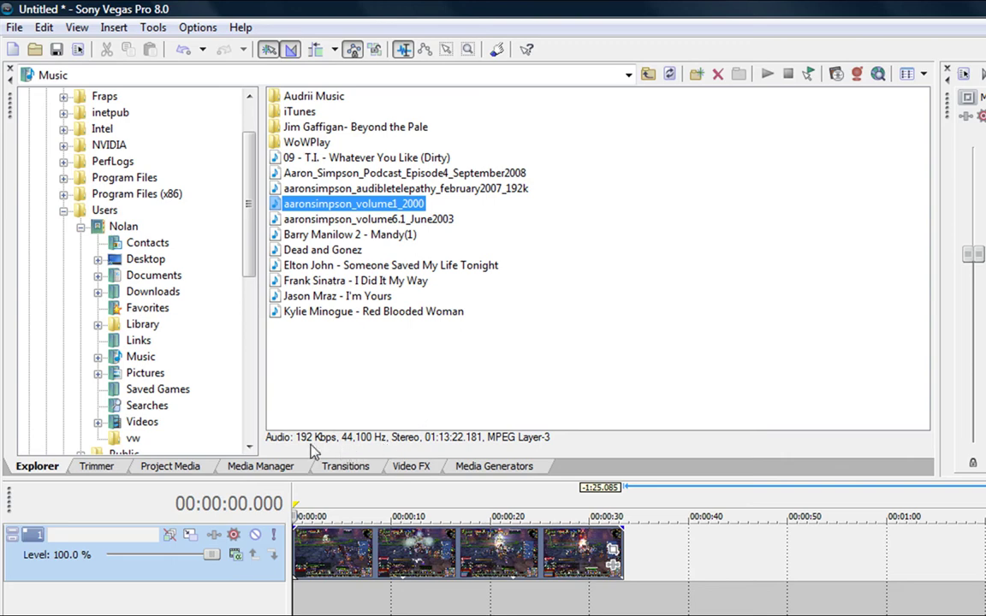
{"action": "left_click", "coordinate": [342, 221]}
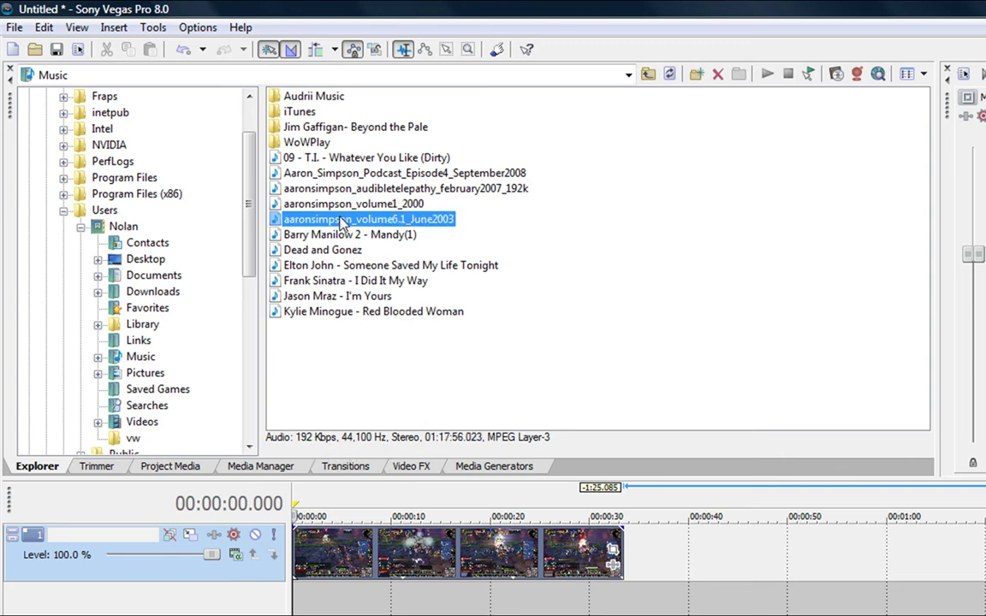
- Open the GOOD MUSIC subfolder and examine the audio format of several tracks, including DJ Loopy - Islands and Dj Quicksilver - Bellissima
{"action": "double_click", "coordinate": [304, 97]}
{"action": "double_click", "coordinate": [317, 98]}
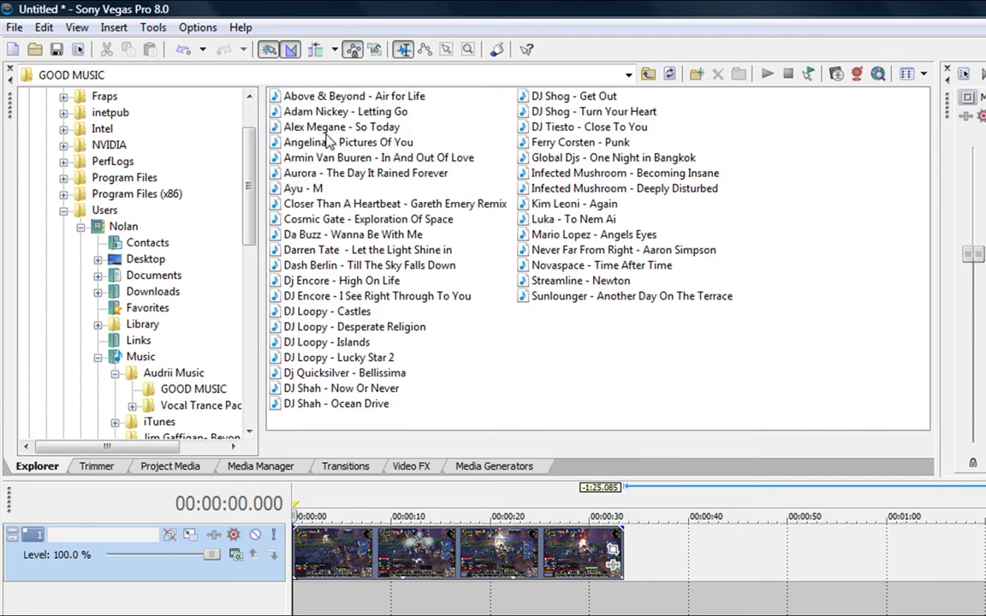
{"action": "left_click", "coordinate": [304, 143]}
{"action": "left_click", "coordinate": [312, 252]}
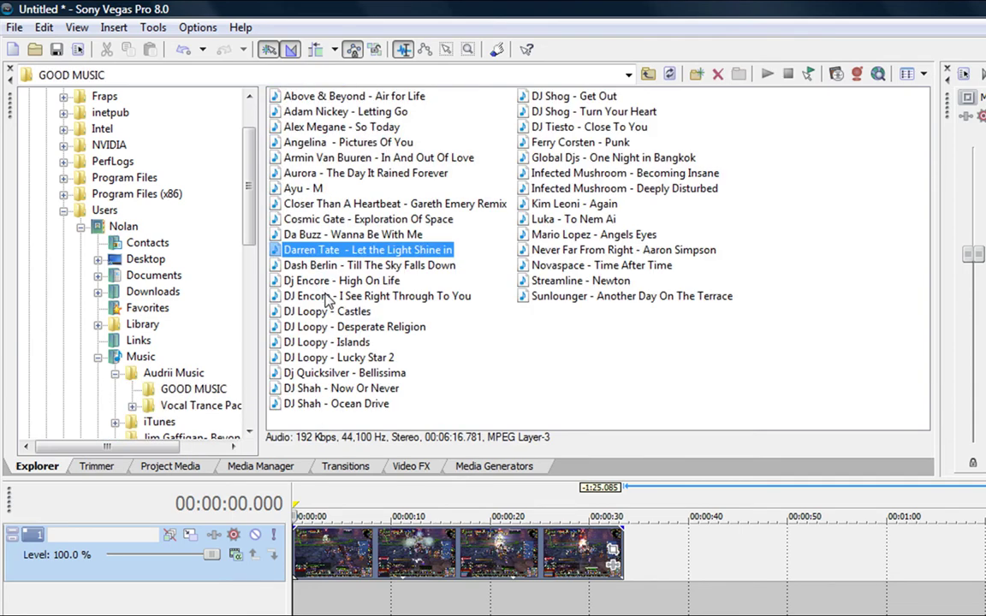
{"action": "left_click", "coordinate": [295, 311]}
{"action": "left_click", "coordinate": [289, 296]}
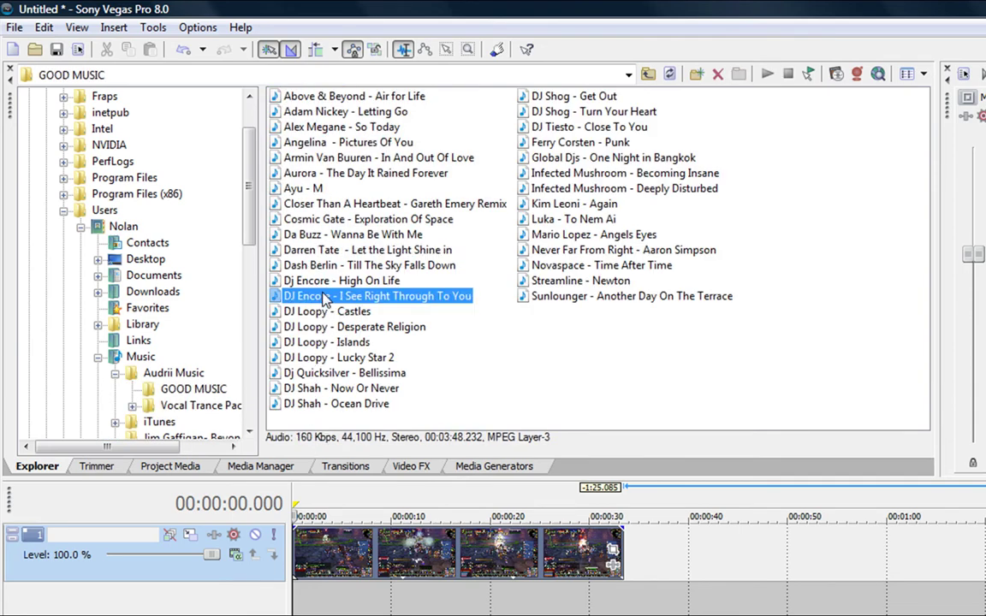
{"action": "left_click", "coordinate": [293, 327]}
{"action": "left_click", "coordinate": [301, 342]}
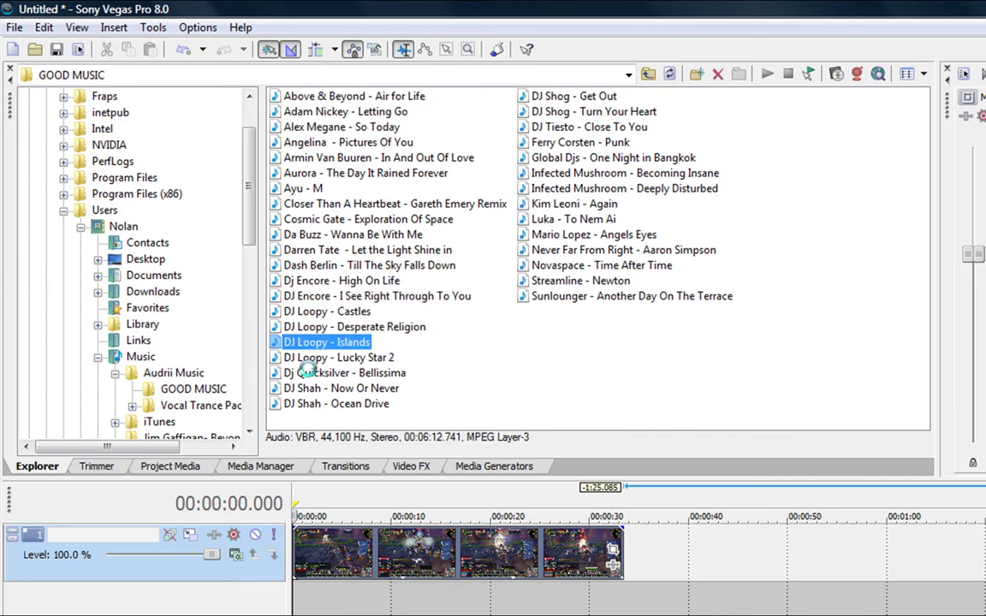
{"action": "left_click", "coordinate": [304, 374]}
- Reopen the project properties, keep the audio bit depth at 16 and the resample and stretch quality at Best, and accept the settings
{"action": "left_click", "coordinate": [14, 28]}
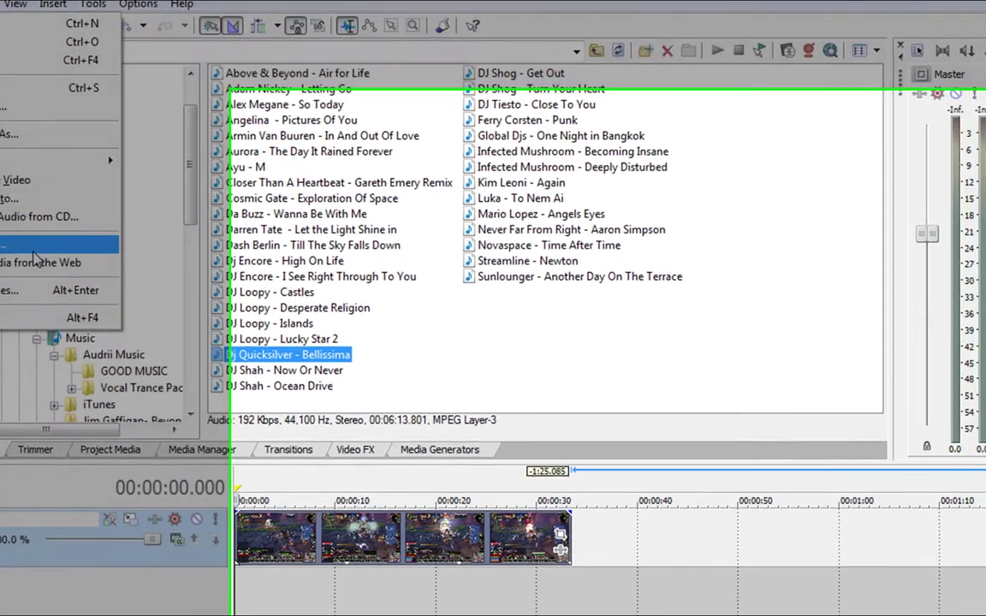
{"action": "left_click", "coordinate": [34, 309]}
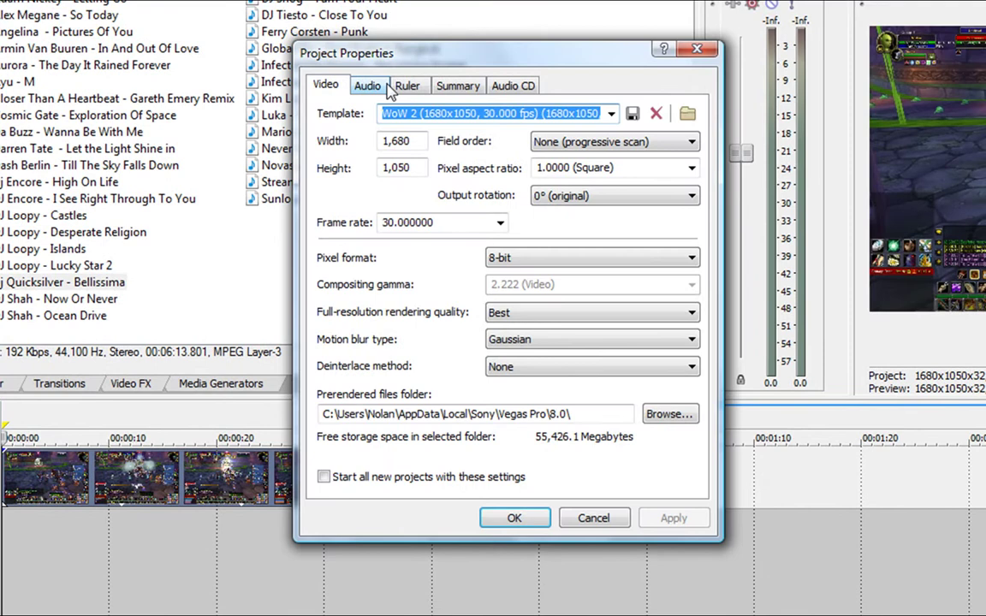
{"action": "left_click", "coordinate": [385, 88]}
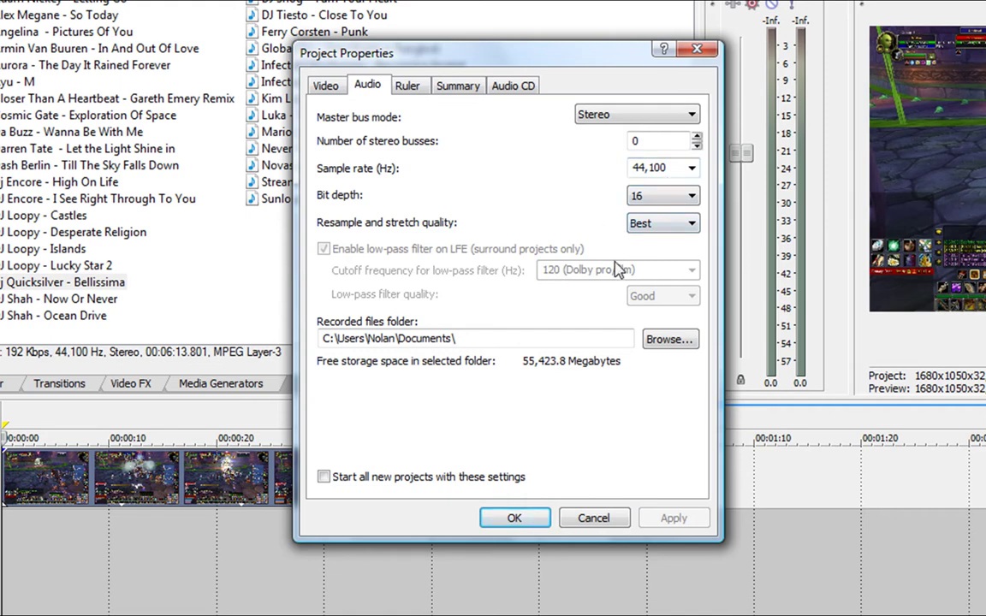
{"action": "left_click", "coordinate": [691, 198]}
{"action": "left_click", "coordinate": [692, 197]}
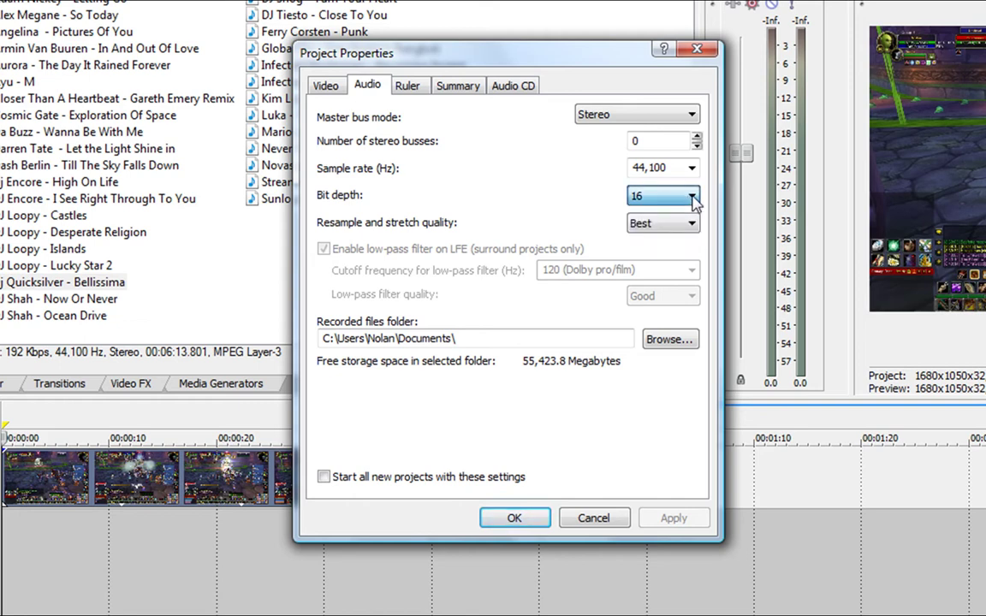
{"action": "left_click", "coordinate": [692, 199]}
{"action": "key", "text": "Down"}
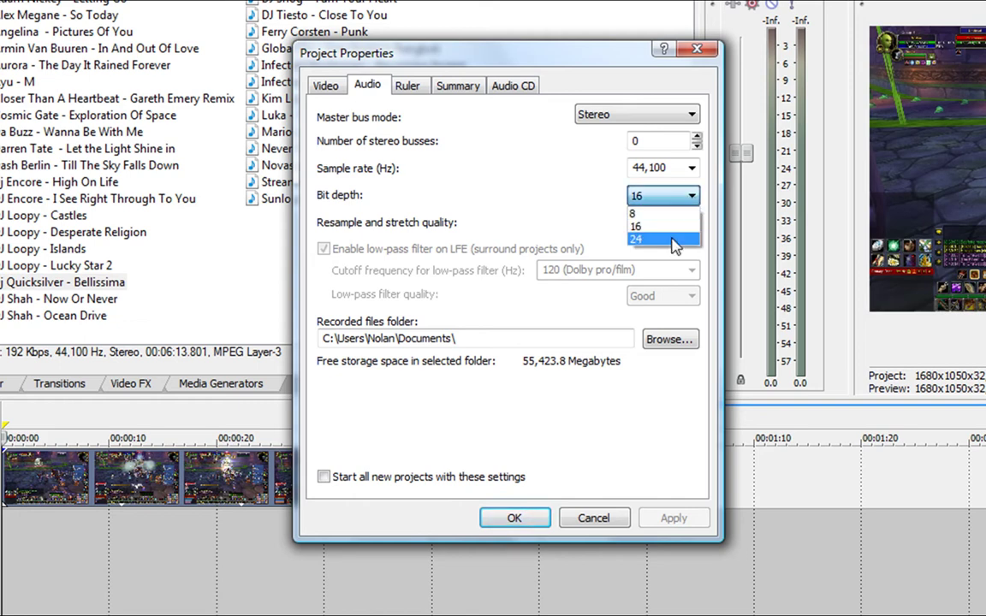
{"action": "key", "text": "Up"}
{"action": "key", "text": "Up"}
{"action": "left_click", "coordinate": [695, 225]}
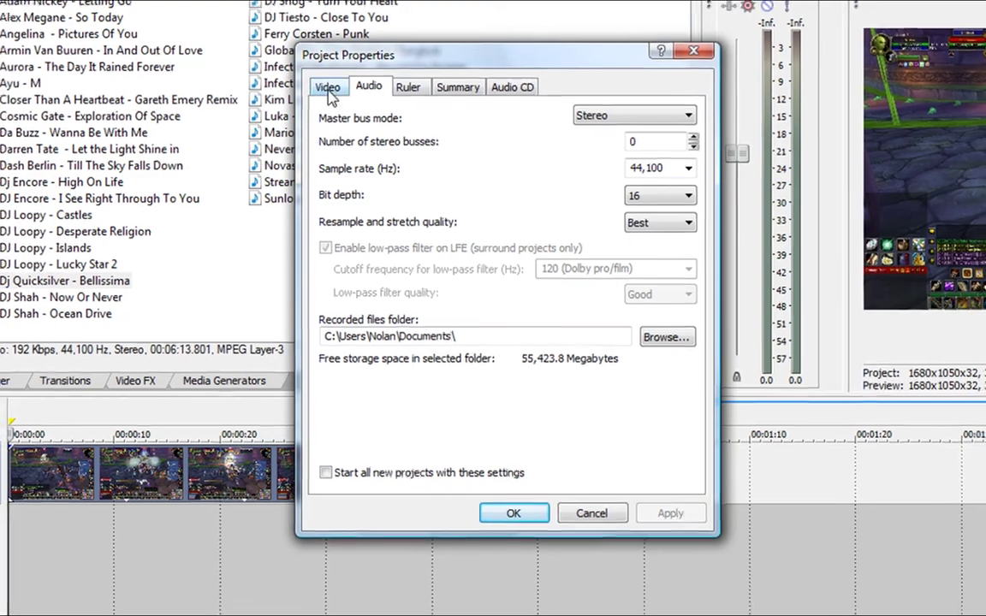
{"action": "left_click", "coordinate": [326, 86]}
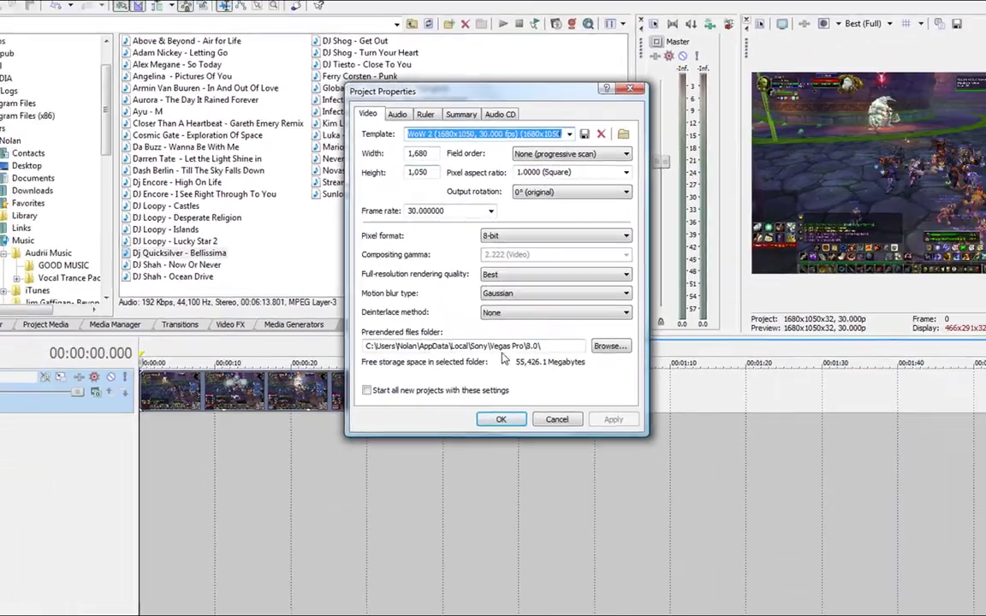
{"action": "left_click", "coordinate": [501, 420]}
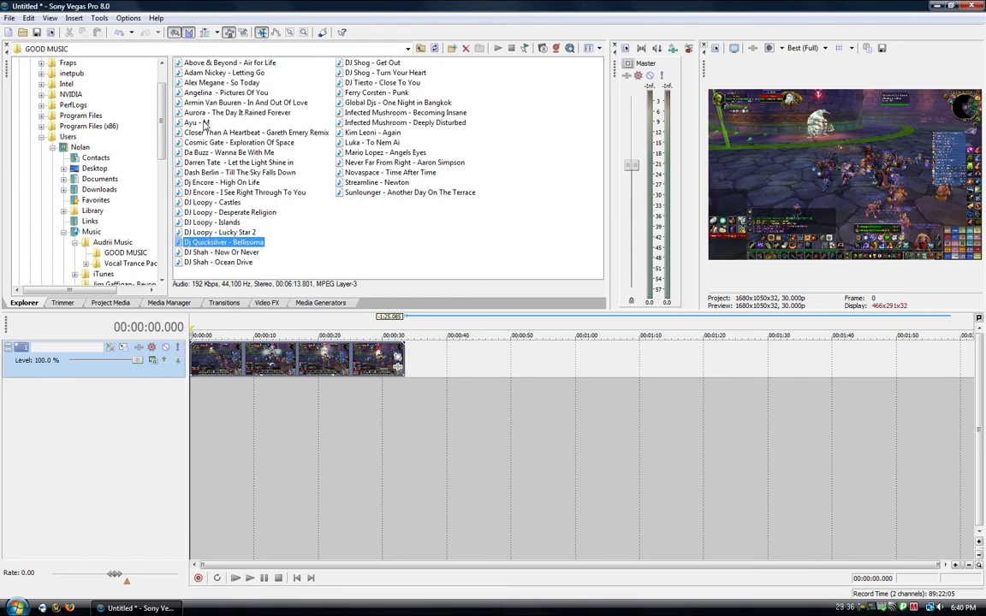
- Add Ayu - M from GOOD MUSIC on a track below the video and trim its end to the video's end, about 33 seconds
{"action": "left_click_drag", "start_coordinate": [206, 123], "coordinate": [335, 383]}
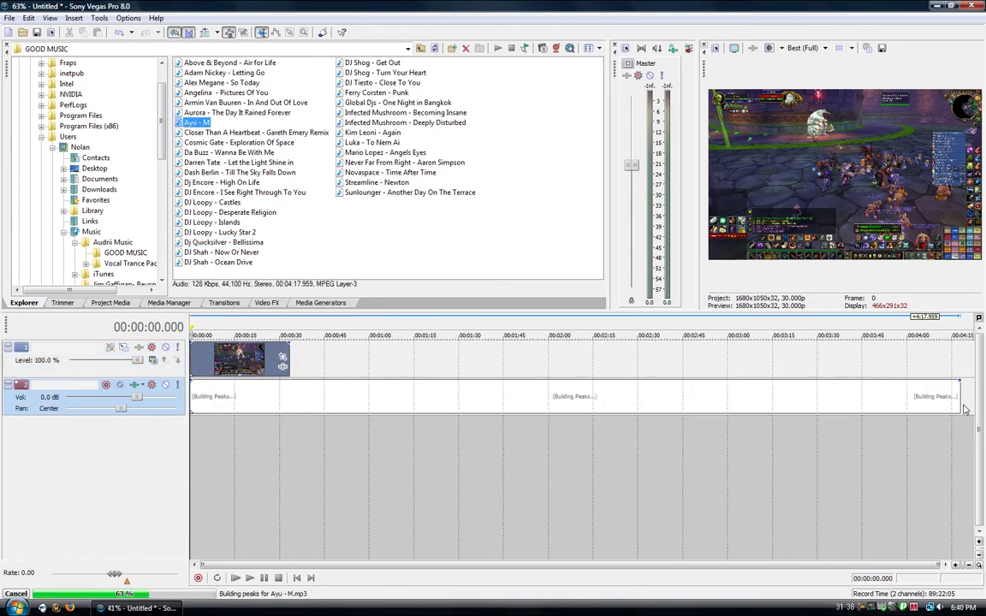
{"action": "left_click_drag", "start_coordinate": [960, 403], "coordinate": [284, 368]}
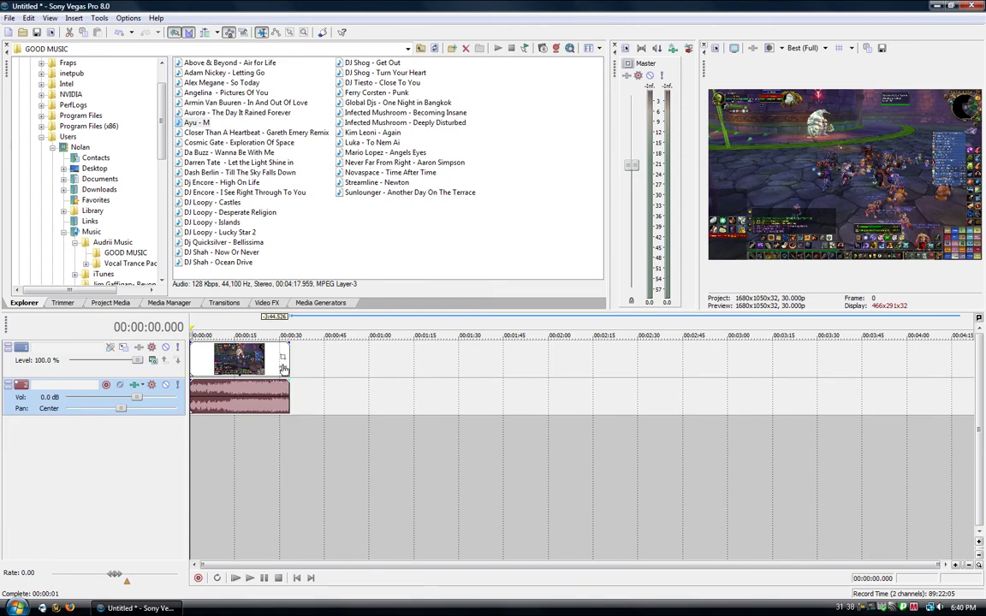
{"action": "left_click", "coordinate": [302, 446]}
{"action": "scroll", "coordinate": [302, 446], "scroll_direction": "up", "scroll_amount": 4}
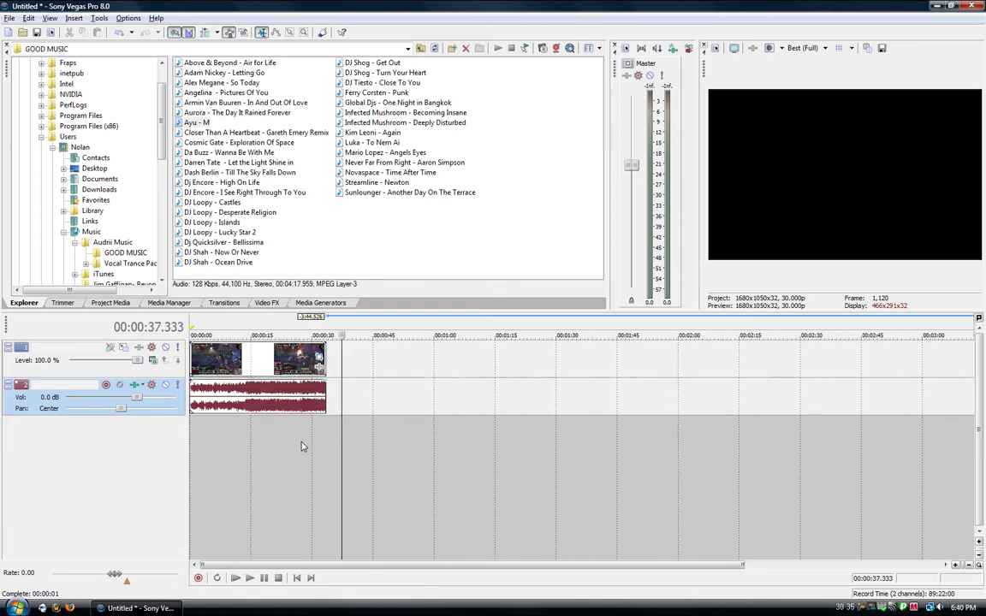
- Start rendering the project to a new file in Completed Renders, with Video for Windows (*.avi) as the file type
{"action": "left_click", "coordinate": [10, 19]}
{"action": "left_click", "coordinate": [26, 93]}
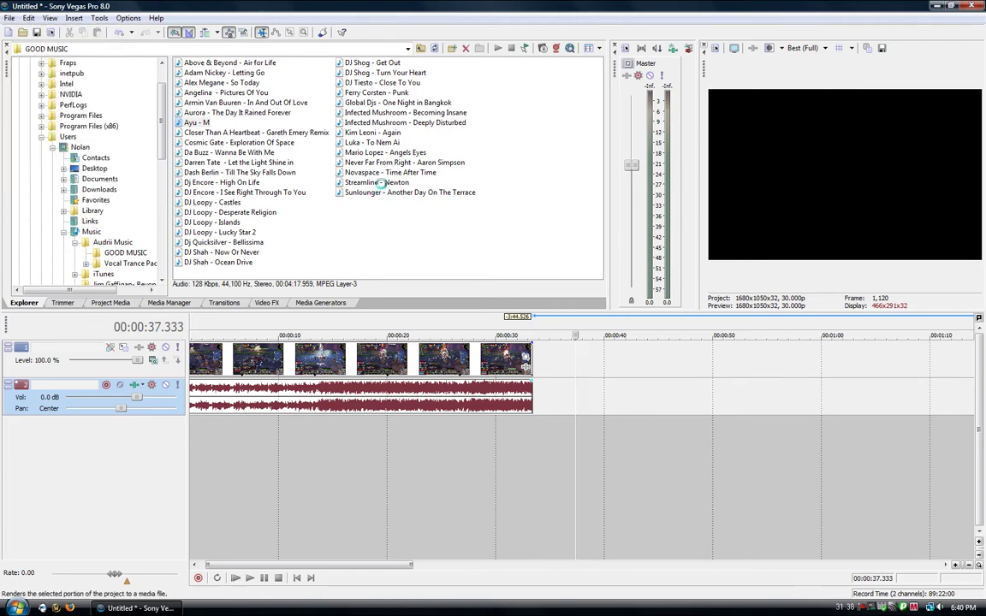
{"action": "left_click_drag", "start_coordinate": [339, 102], "coordinate": [350, 119]}
{"action": "left_click", "coordinate": [422, 131]}
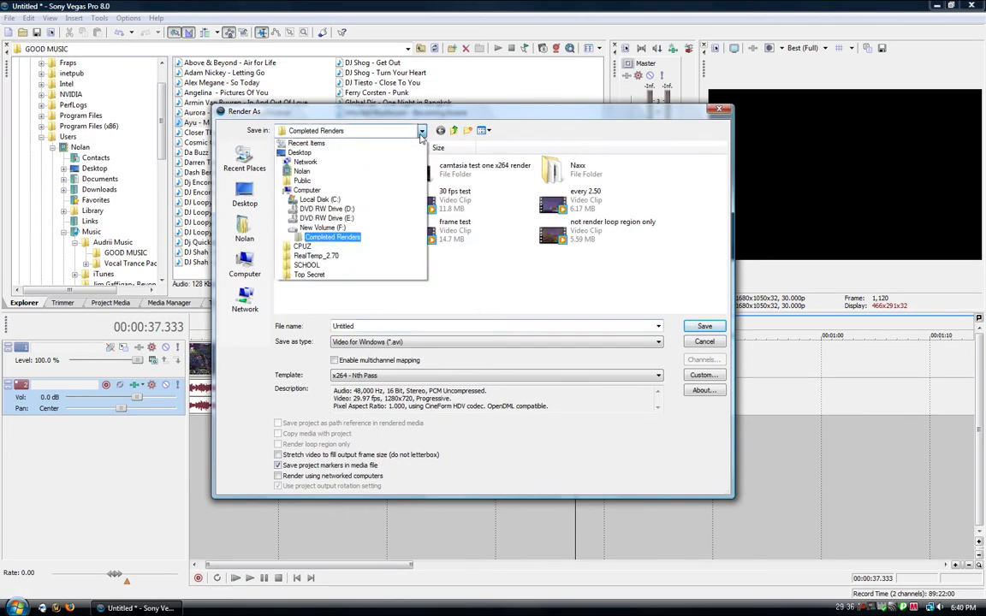
{"action": "left_click", "coordinate": [421, 134]}
{"action": "double_click", "coordinate": [379, 326]}
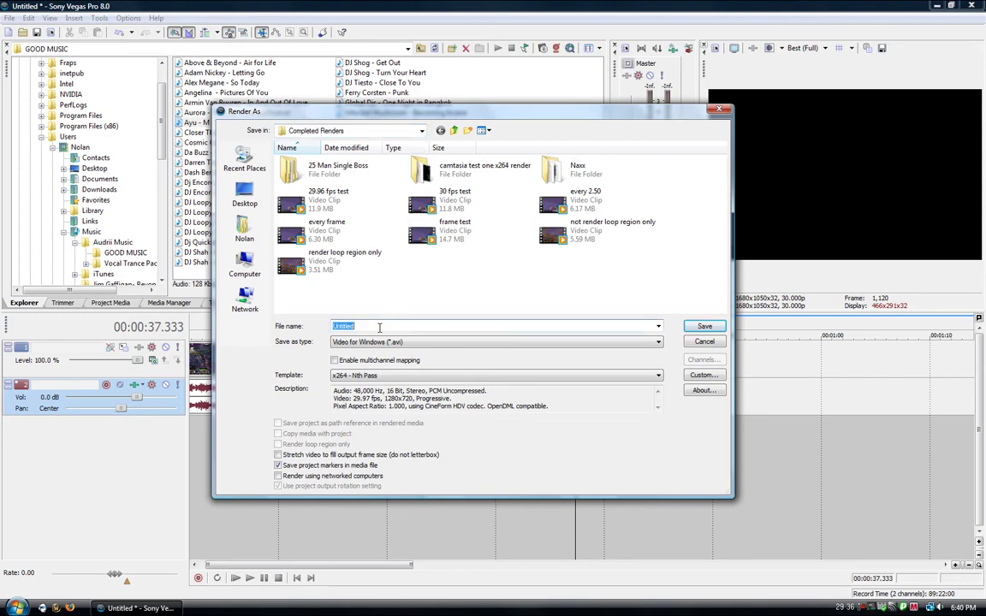
{"action": "left_click", "coordinate": [469, 343]}
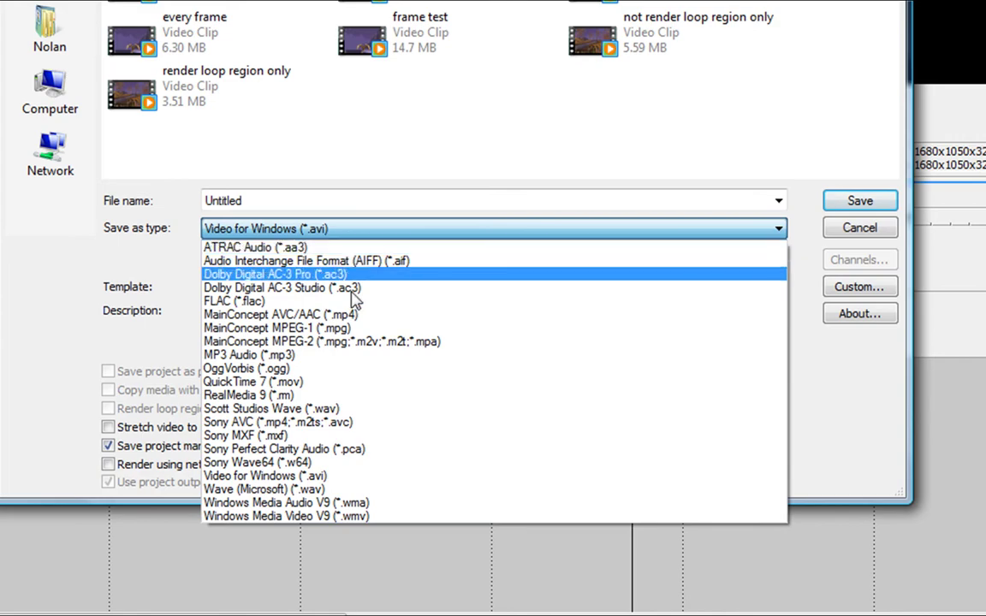
{"action": "left_click", "coordinate": [328, 478]}
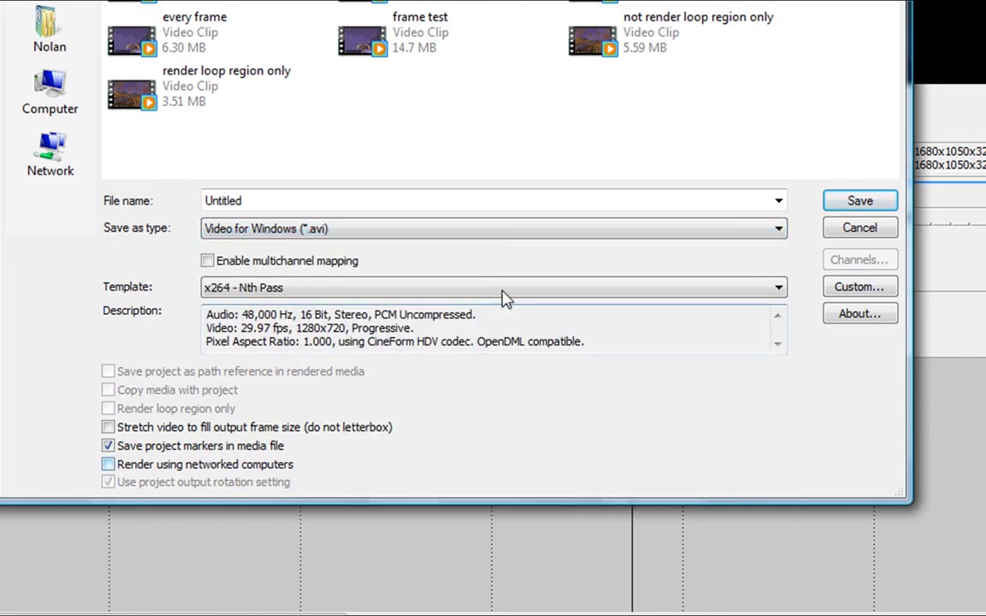
- Choose the x264 - First Pass template and customize it with the video rendering quality at Best
{"action": "left_click", "coordinate": [779, 287]}
{"action": "key", "text": "Up"}
{"action": "key", "text": "Return"}
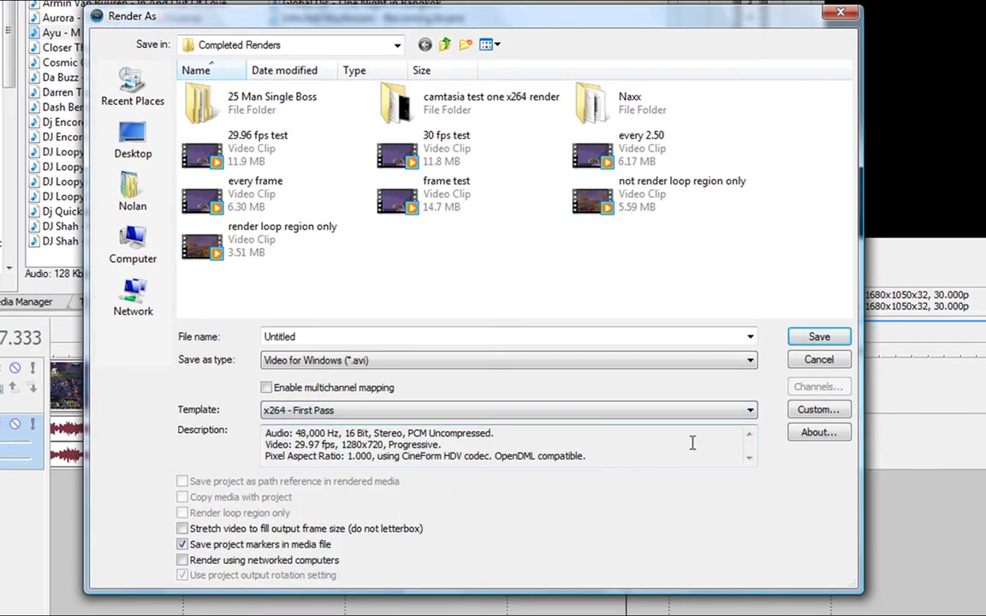
{"action": "left_click", "coordinate": [815, 411]}
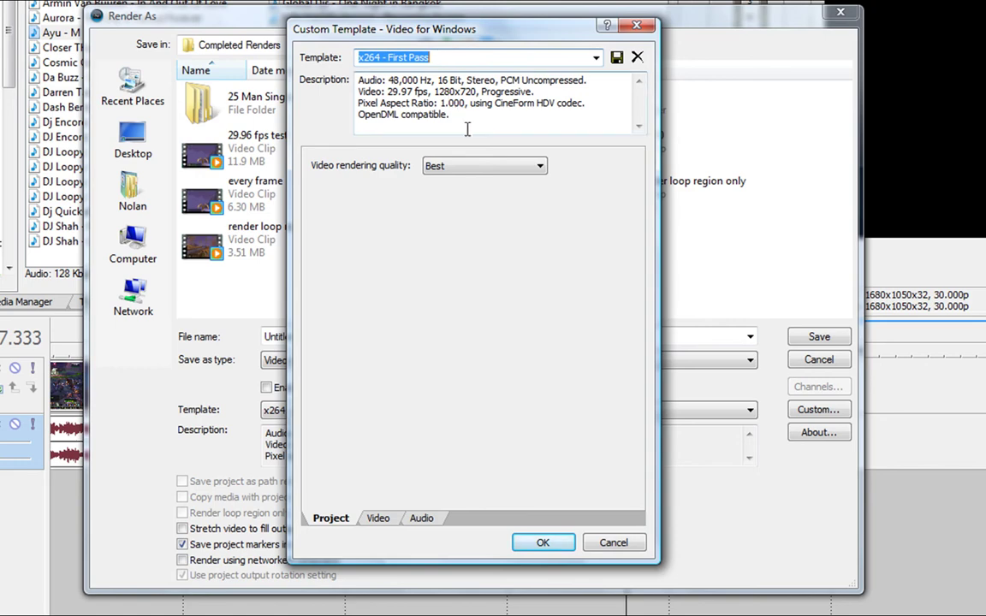
{"action": "left_click", "coordinate": [518, 171]}
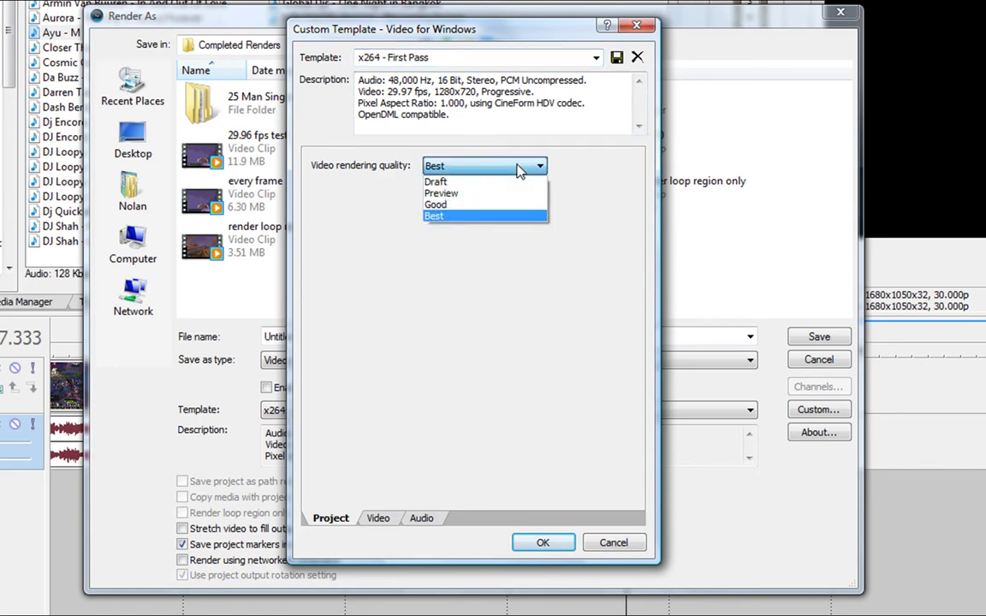
{"action": "left_click", "coordinate": [498, 215]}
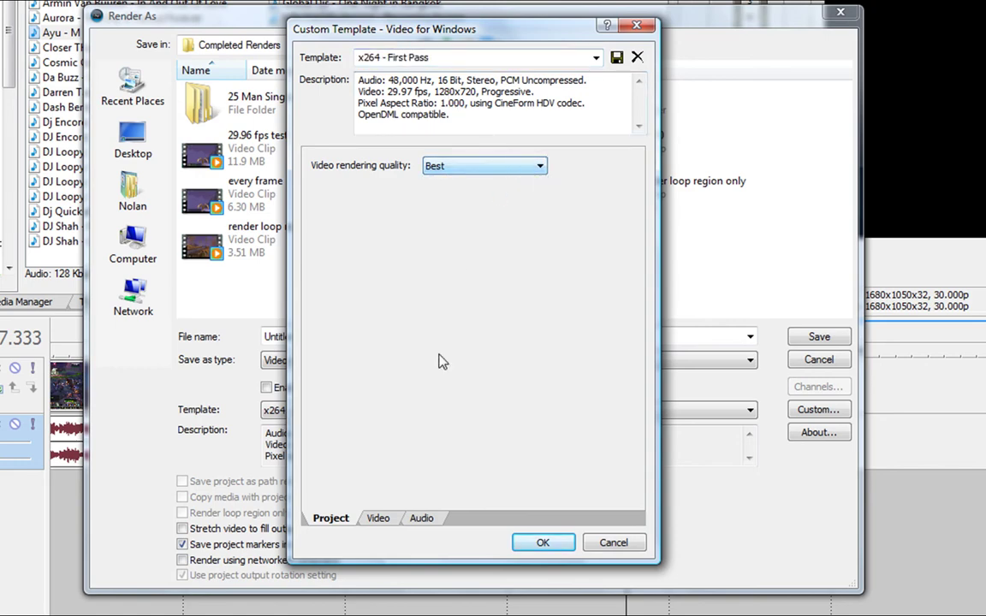
- Set the template's audio format to Lame MP3 with the attributes 44100 Hz, 320 kbps CBR, Stereo
{"action": "left_click", "coordinate": [423, 520]}
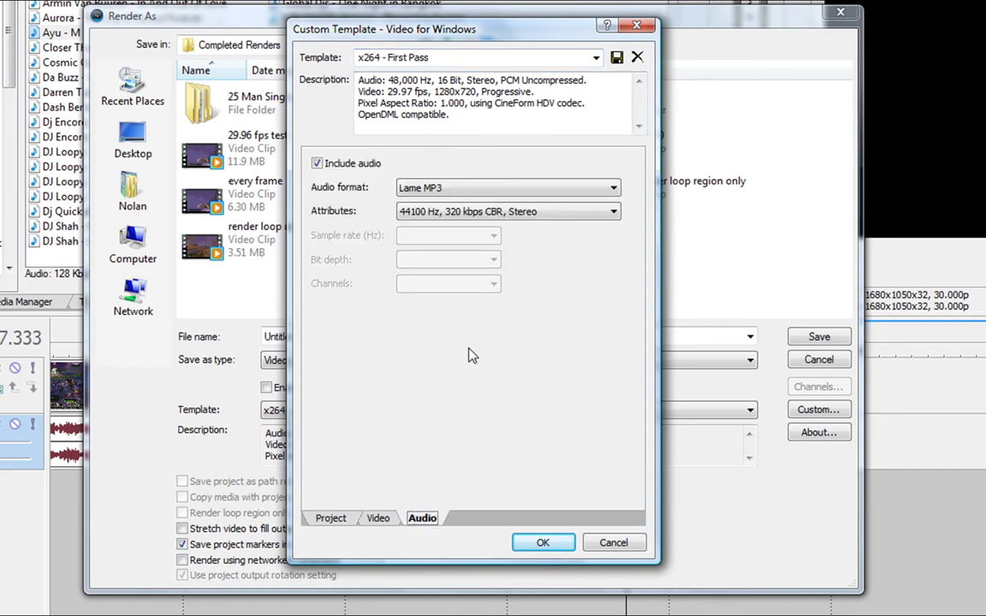
{"action": "left_click", "coordinate": [528, 191]}
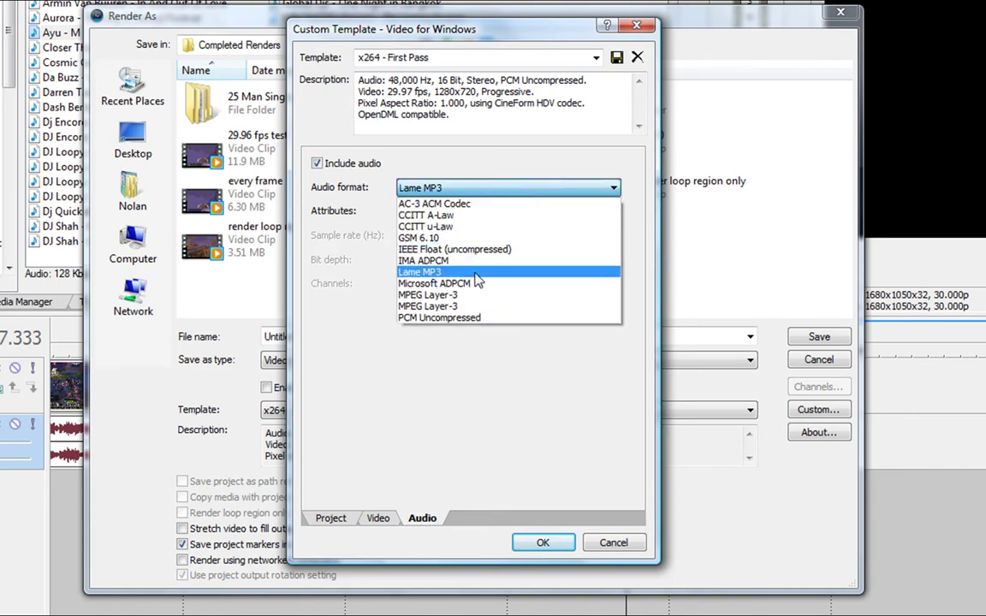
{"action": "left_click", "coordinate": [431, 255]}
{"action": "left_click", "coordinate": [614, 213]}
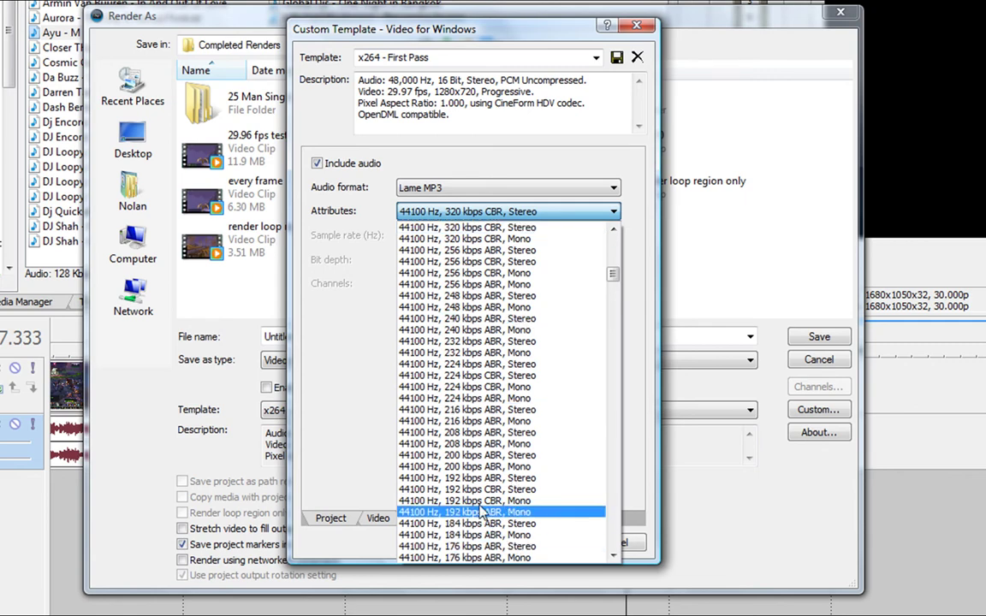
{"action": "left_click", "coordinate": [496, 228]}
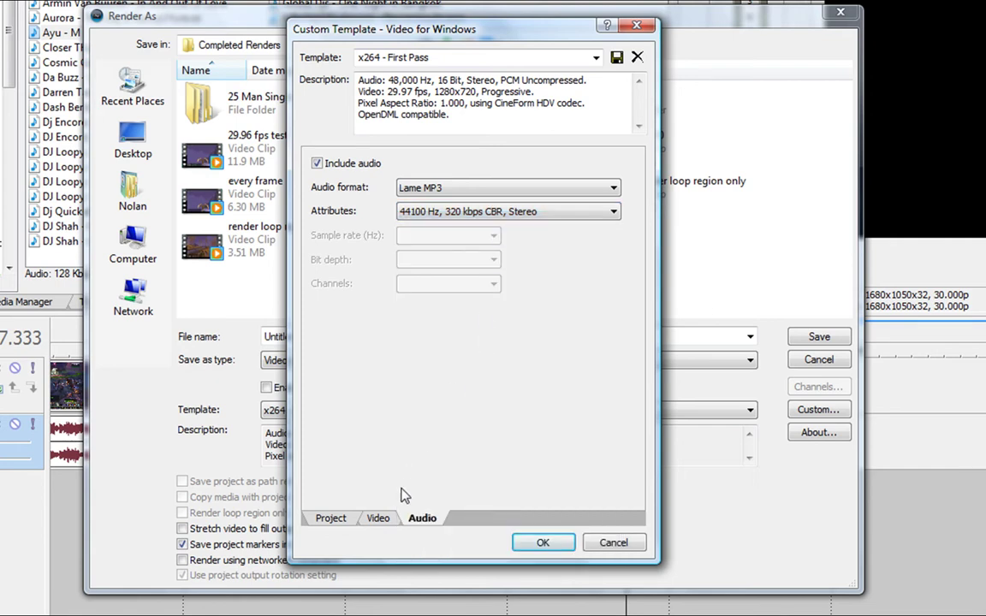
- Set the template's video to use the project's frame size, a frame rate of 30.000 and no field order (progressive scan)
{"action": "left_click", "coordinate": [385, 524]}
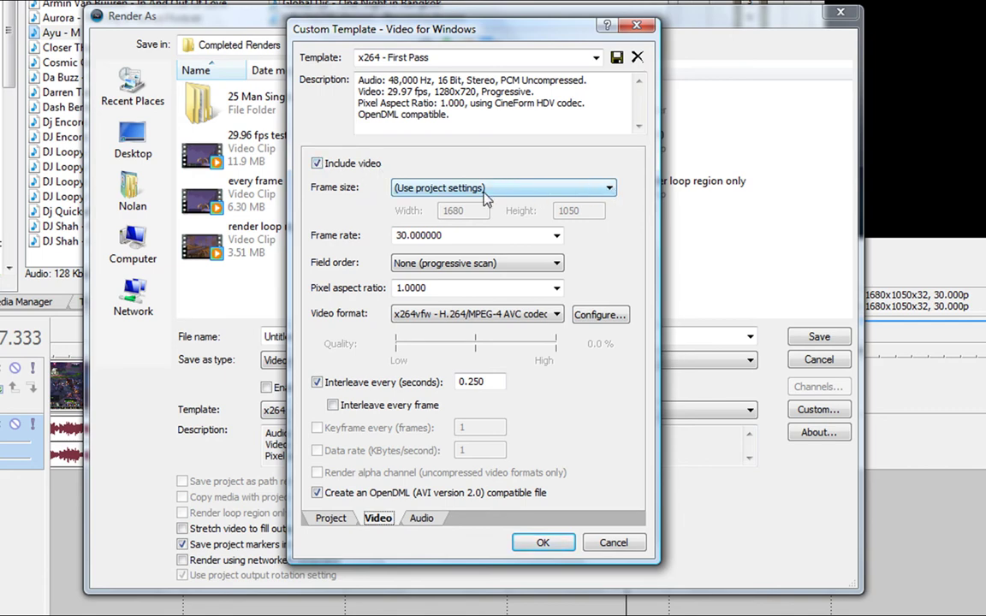
{"action": "left_click", "coordinate": [586, 192]}
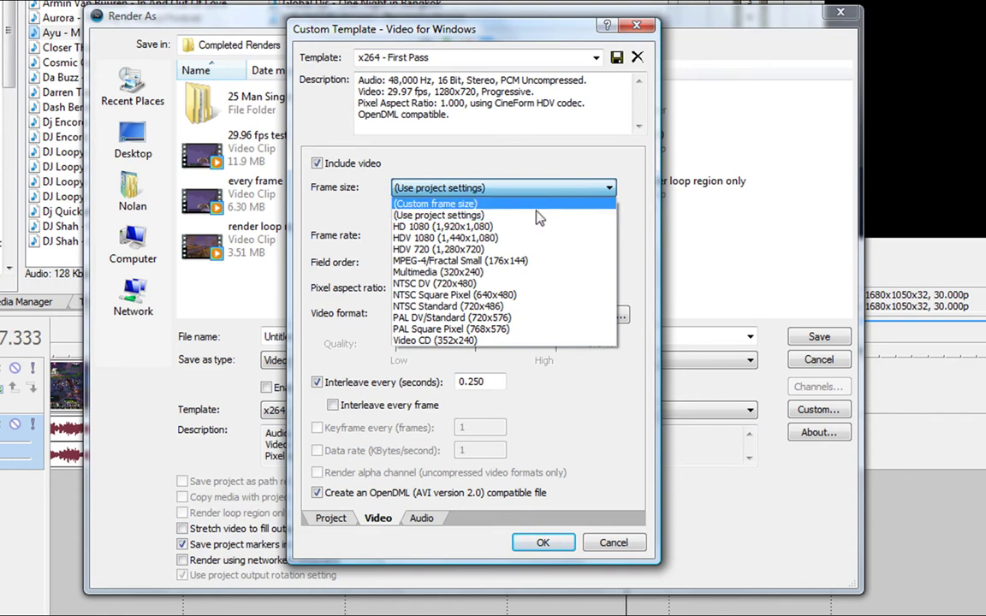
{"action": "left_click", "coordinate": [477, 213]}
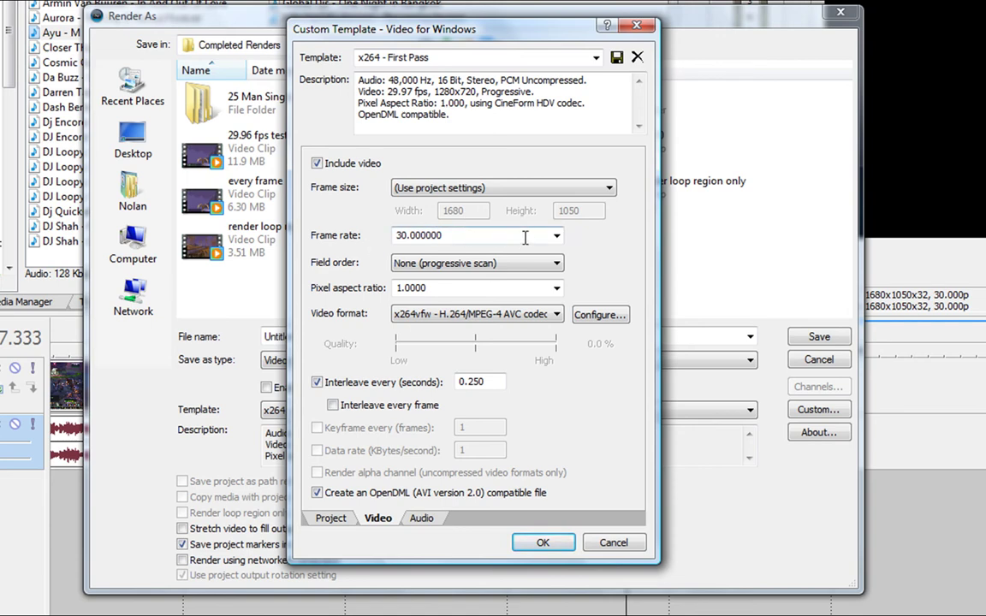
{"action": "left_click", "coordinate": [556, 236]}
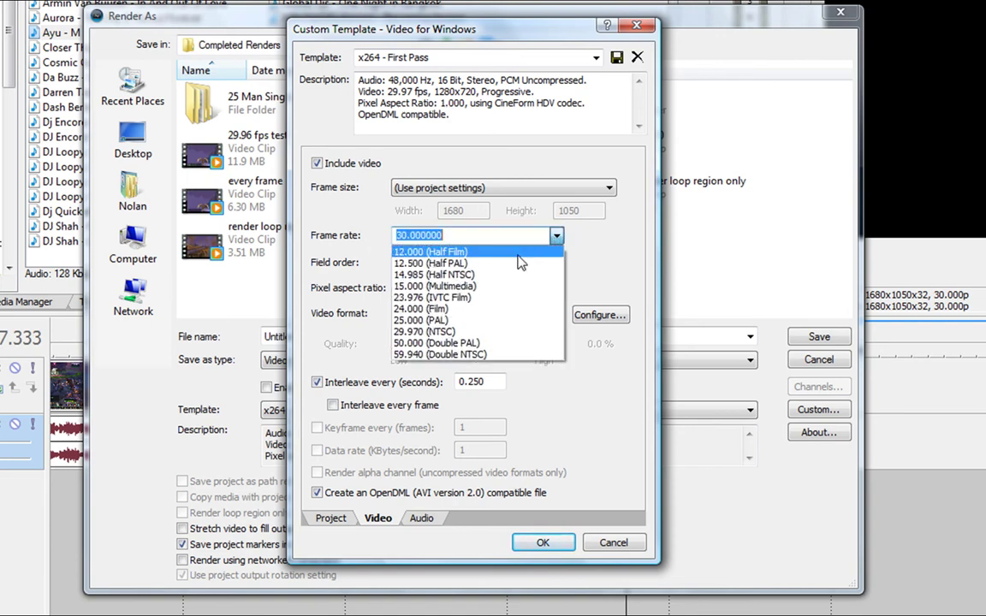
{"action": "left_click", "coordinate": [456, 236]}
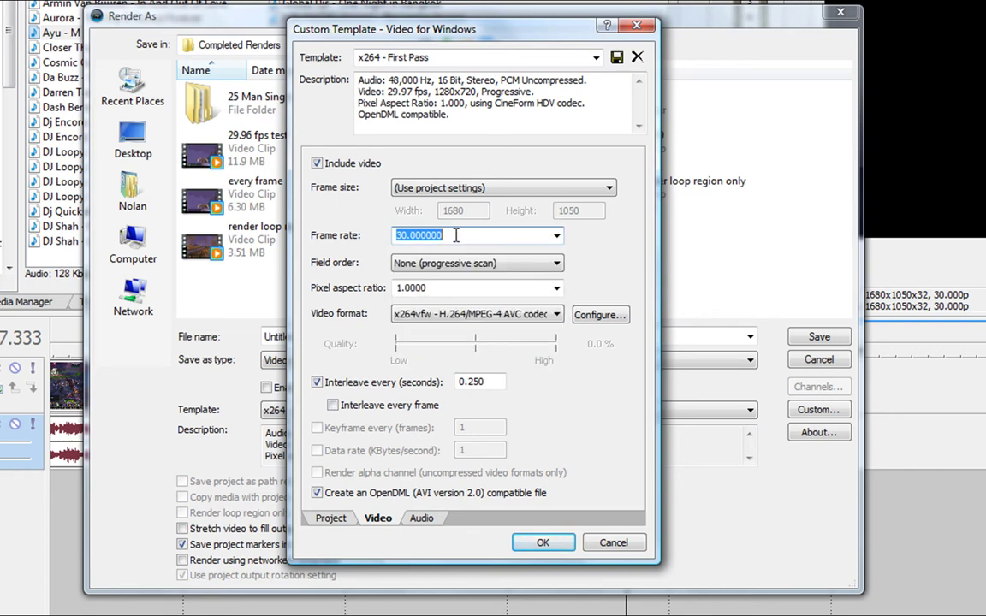
{"action": "type", "text": "30."}
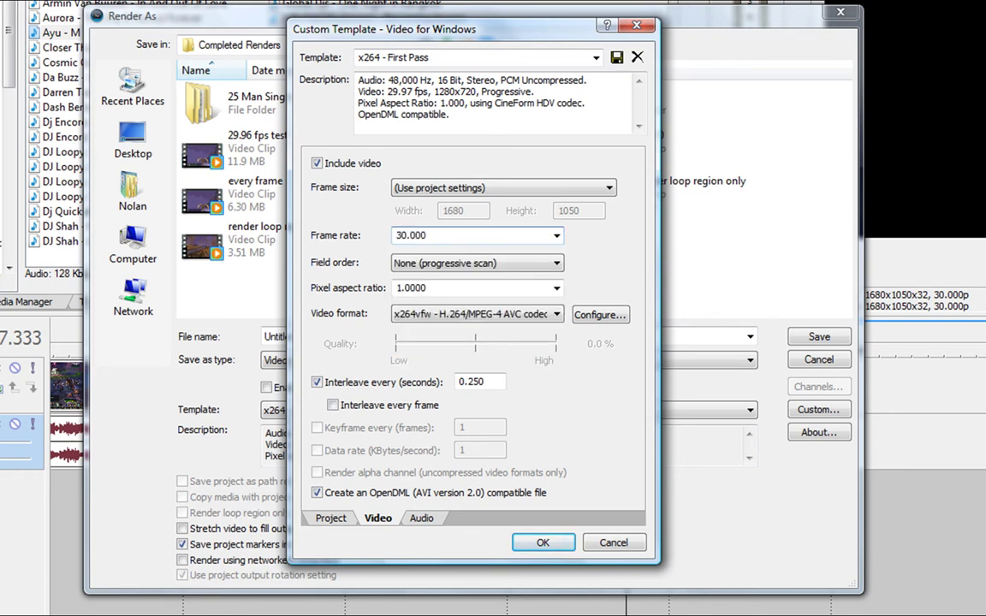
{"action": "left_click", "coordinate": [495, 266]}
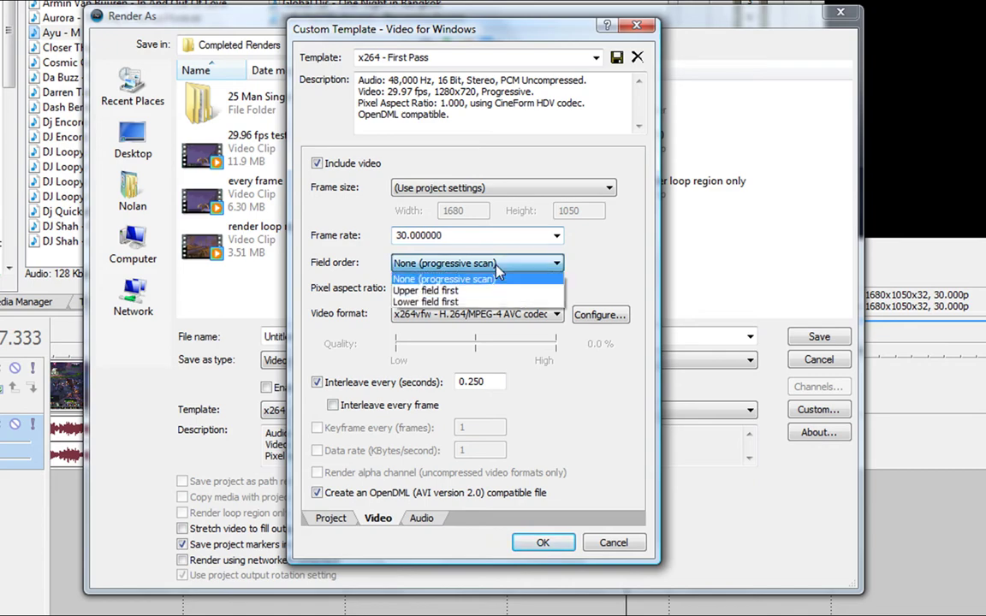
{"action": "left_click", "coordinate": [492, 279]}
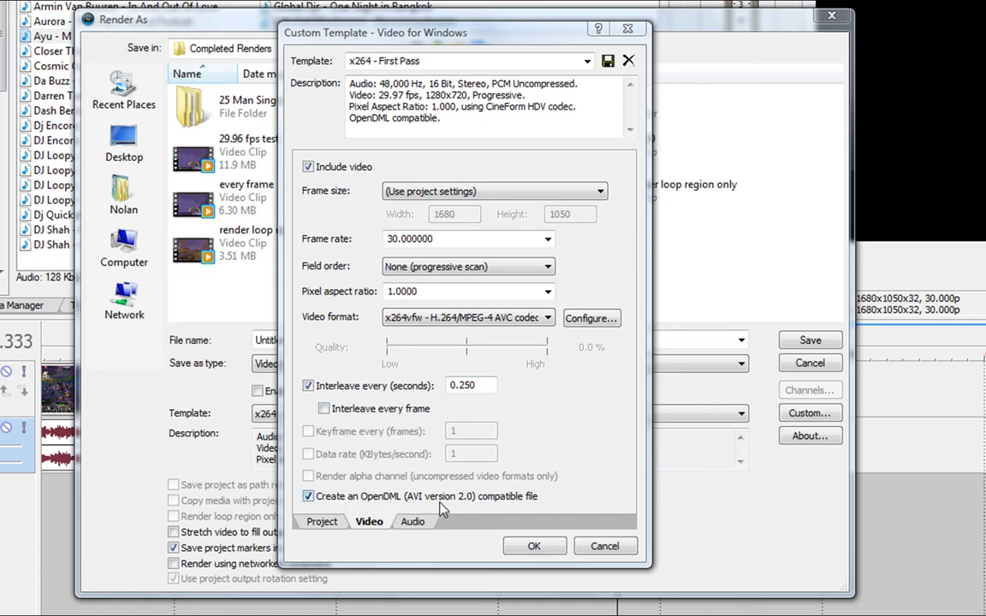
- Choose the x264vfw - H.264/MPEG-4 AVC codec as the video format and look through its configuration pages
{"action": "left_click", "coordinate": [548, 322]}
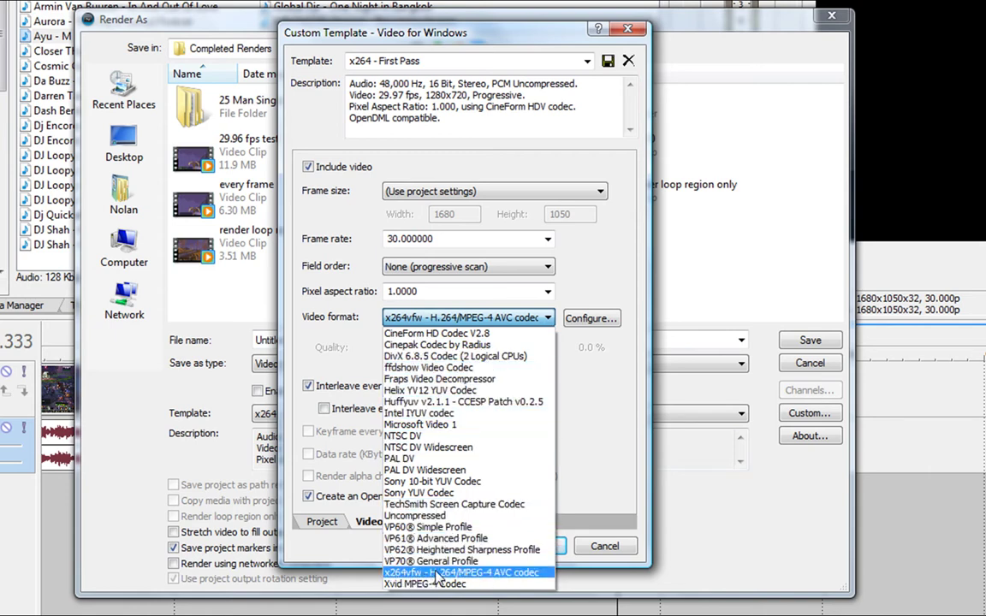
{"action": "left_click", "coordinate": [481, 574]}
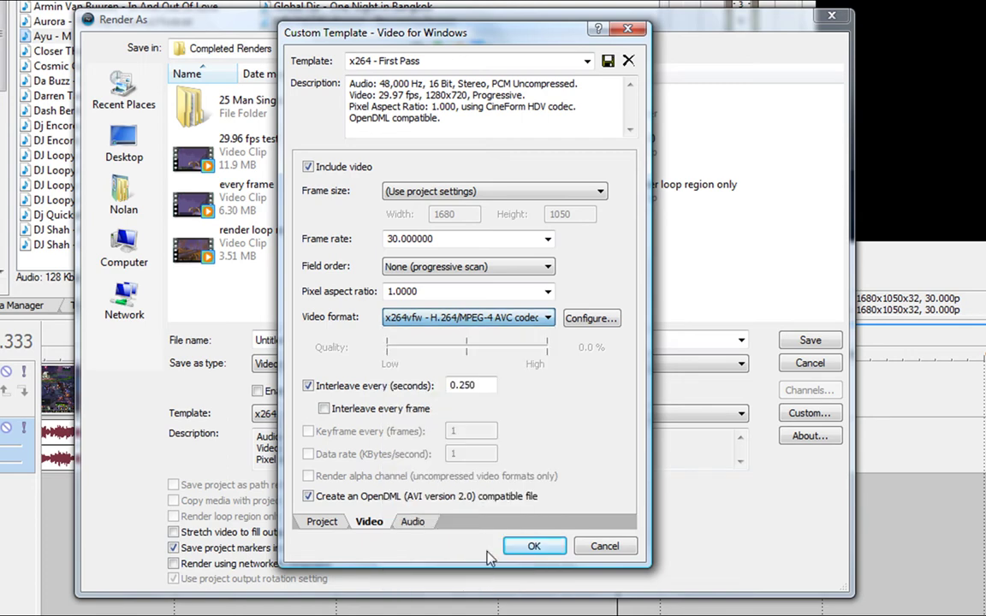
{"action": "left_click", "coordinate": [587, 320]}
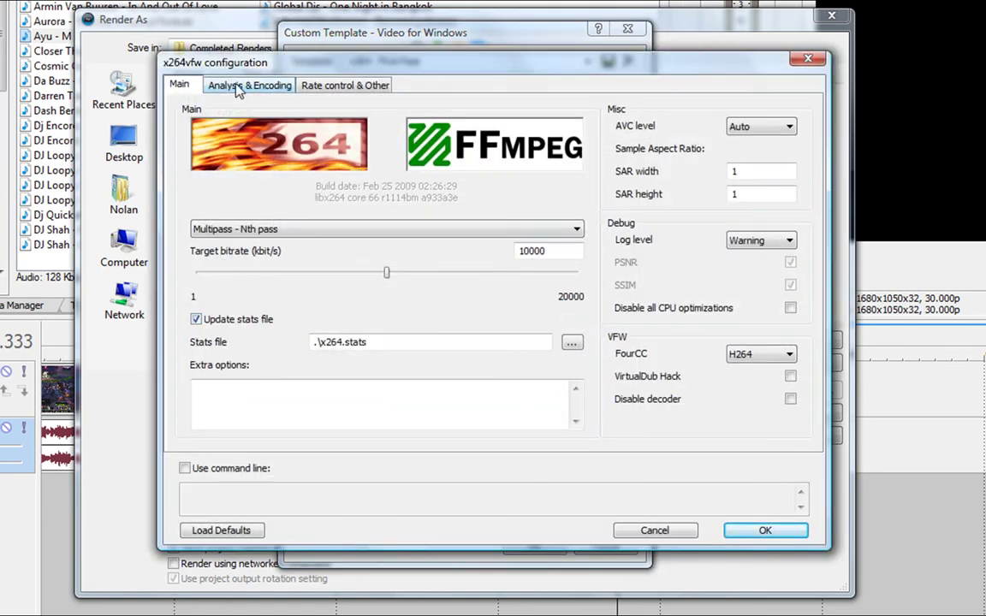
{"action": "left_click", "coordinate": [326, 88]}
{"action": "left_click", "coordinate": [272, 88]}
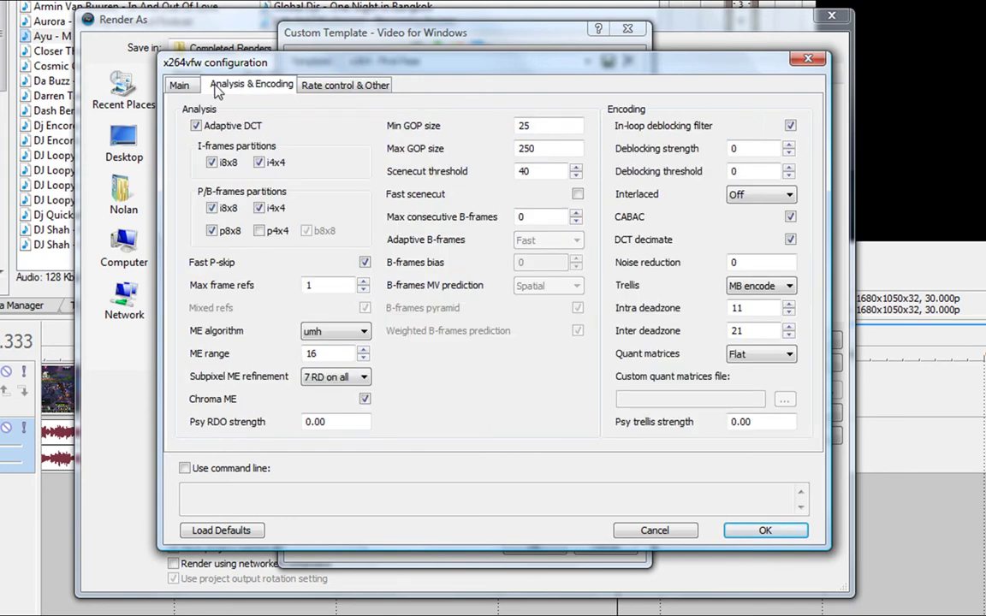
{"action": "left_click", "coordinate": [180, 87]}
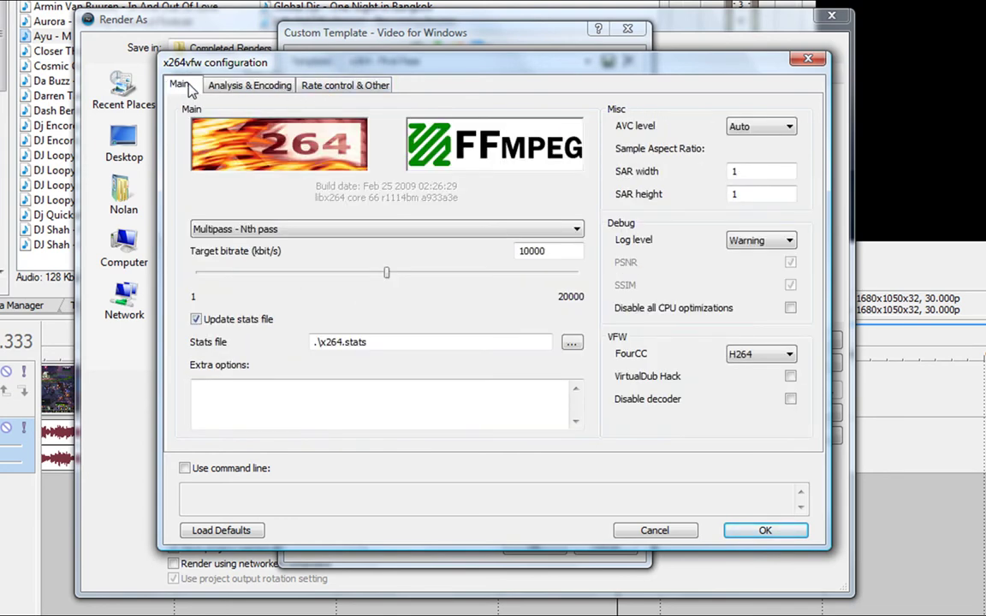
- Set the x264vfw encoding mode to Multipass - 1st pass with a target bitrate of 4500 kbit/s and accept the configuration
{"action": "left_click", "coordinate": [578, 230]}
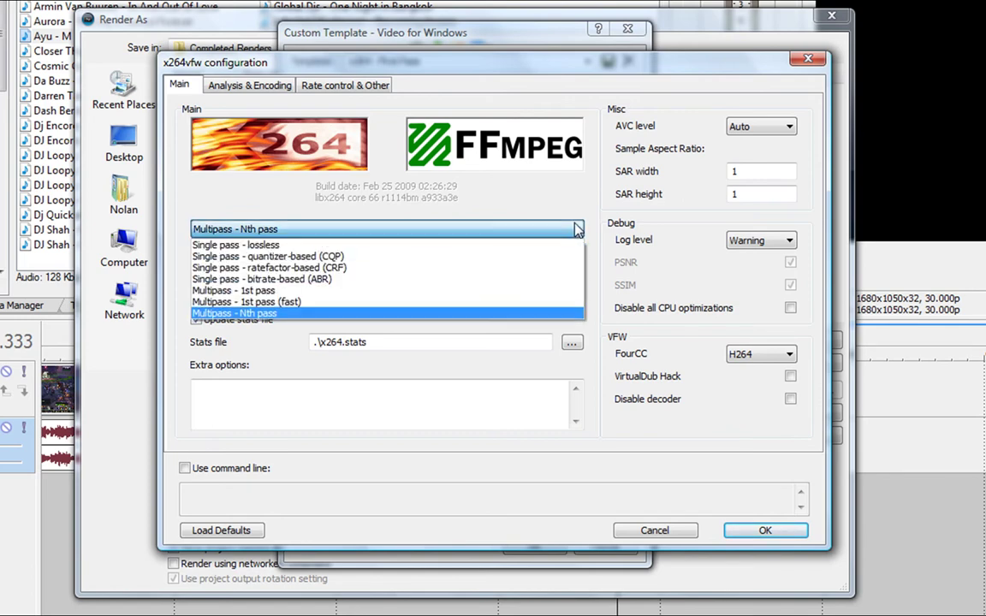
{"action": "left_click", "coordinate": [272, 291]}
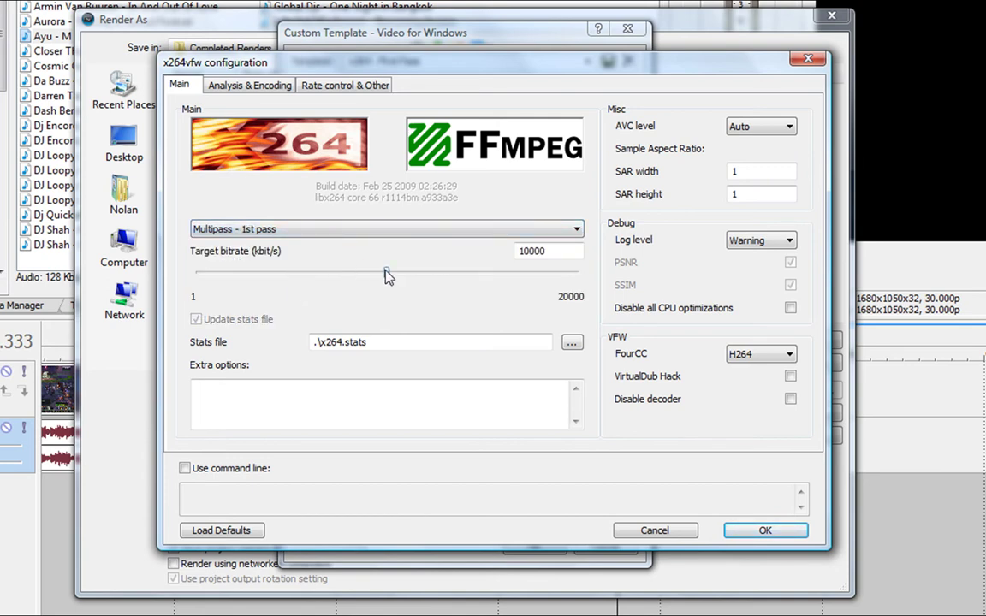
{"action": "left_click_drag", "start_coordinate": [386, 275], "coordinate": [351, 274]}
{"action": "double_click", "coordinate": [534, 251]}
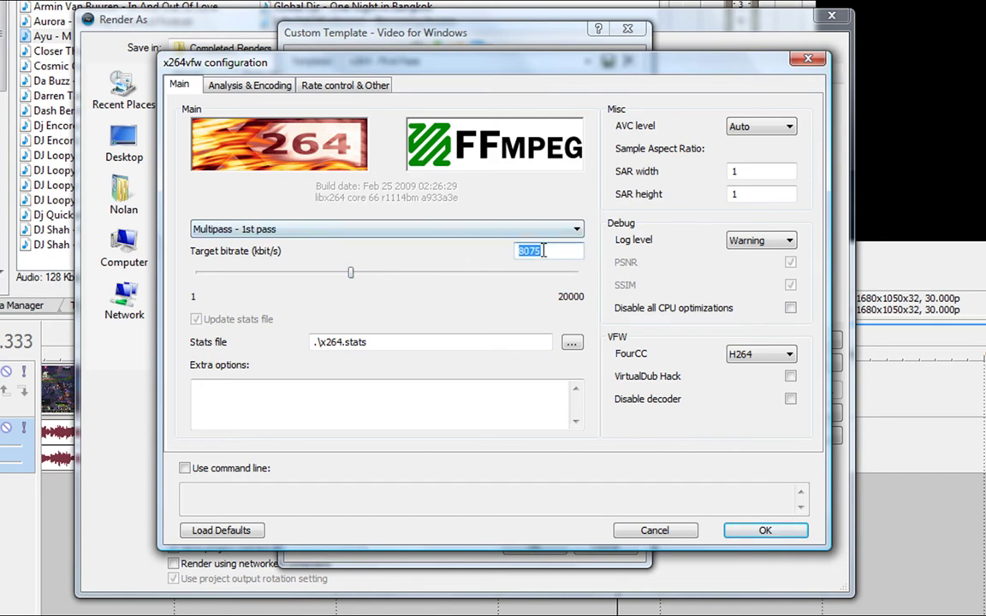
{"action": "type", "text": "4500"}
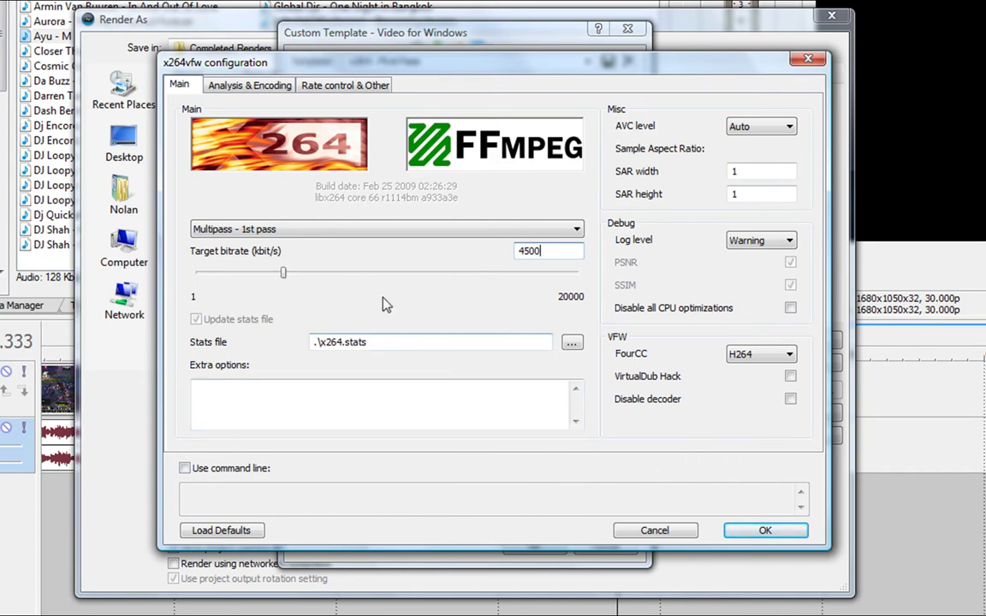
{"action": "left_click", "coordinate": [768, 532]}
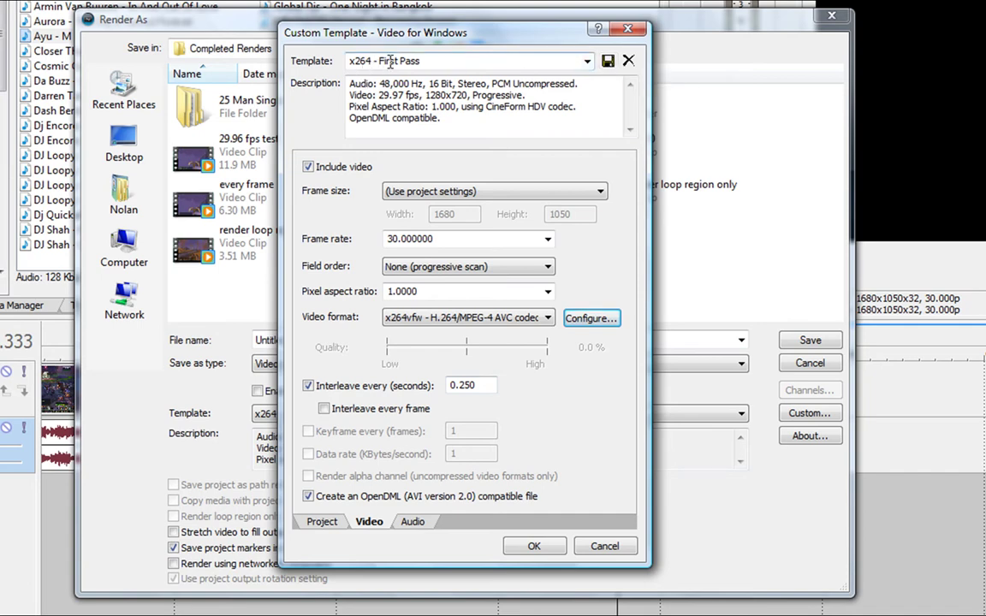
- Save the settings over the existing x264 - First Pass template and close the template customization
{"action": "left_click", "coordinate": [607, 60]}
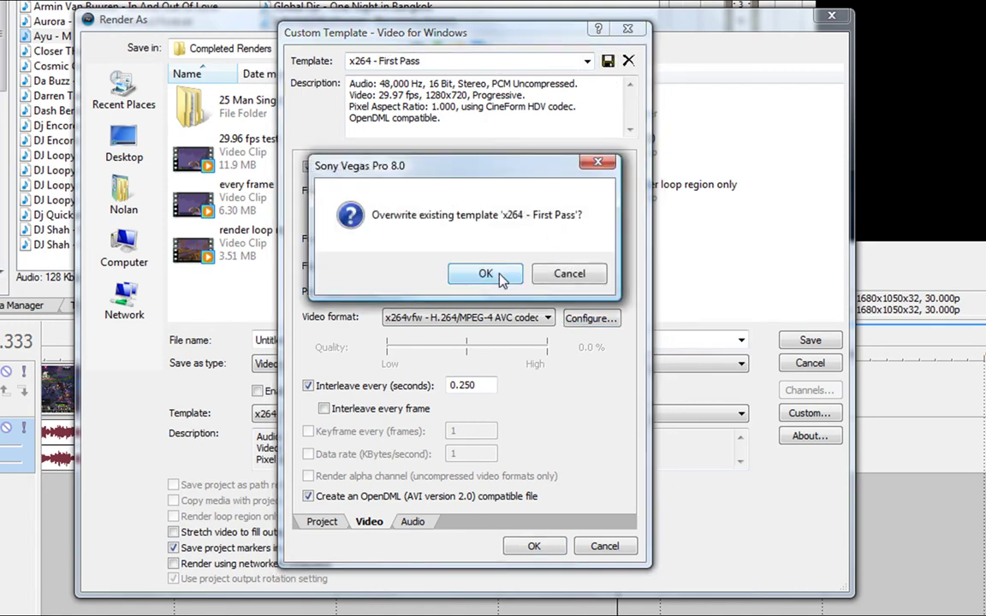
{"action": "left_click", "coordinate": [501, 276]}
{"action": "left_click", "coordinate": [530, 546]}
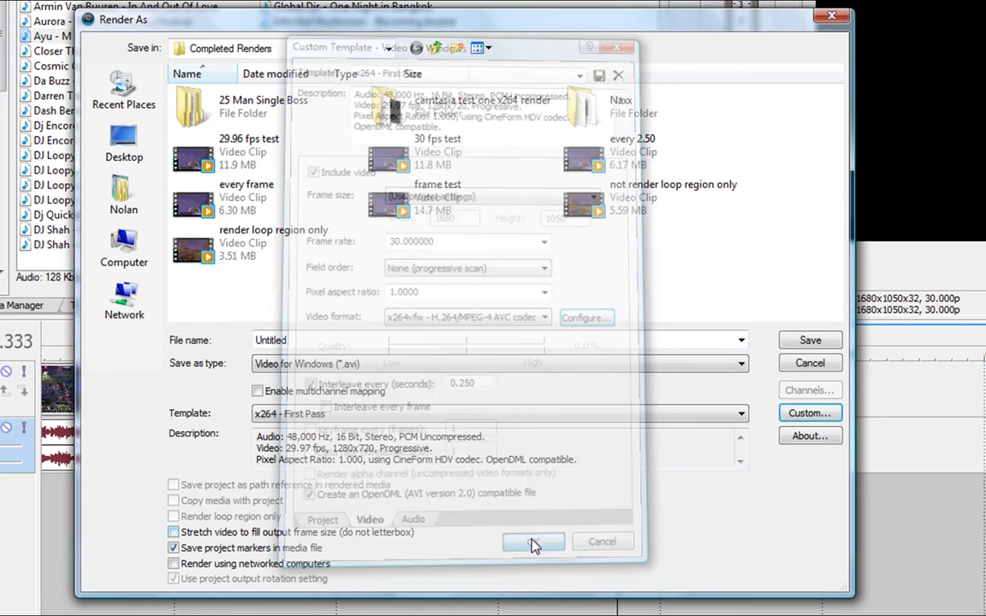
- Reopen the x264 - First Pass template's customization, review its audio and video settings, and set the x264vfw encoding mode to Multipass - Nth pass
{"action": "left_click", "coordinate": [809, 414]}
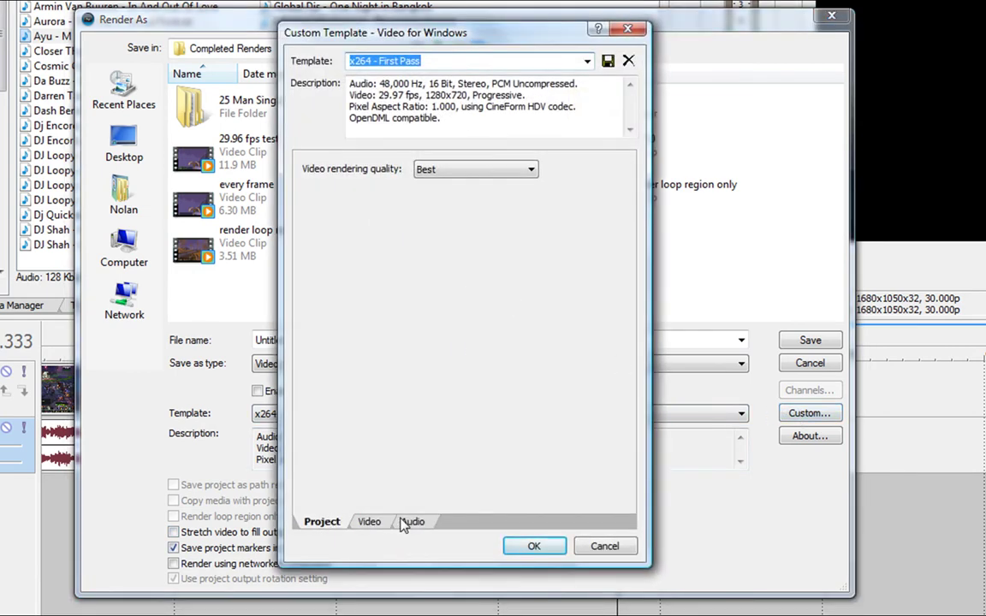
{"action": "left_click", "coordinate": [412, 522]}
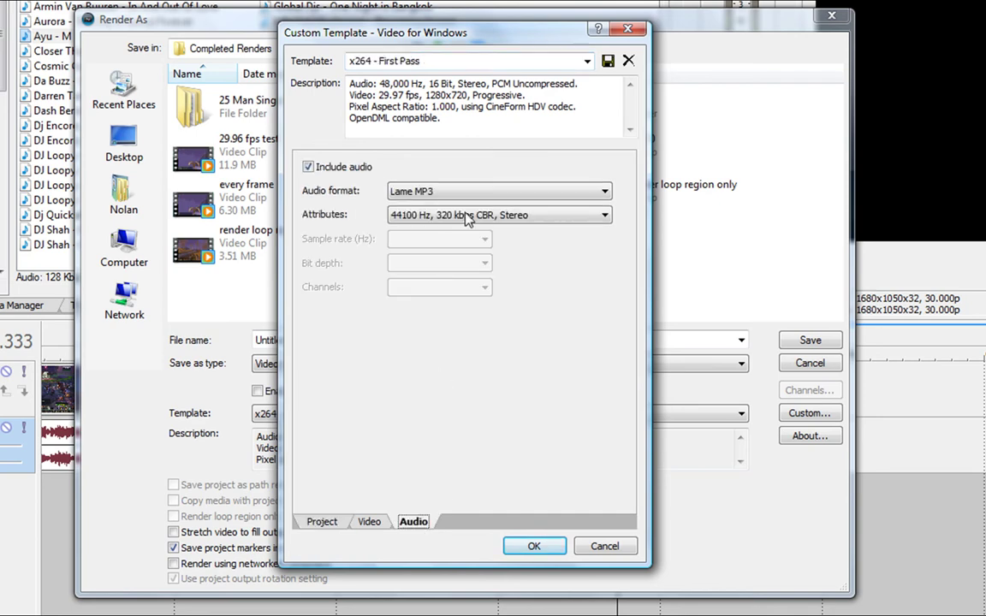
{"action": "left_click", "coordinate": [373, 524]}
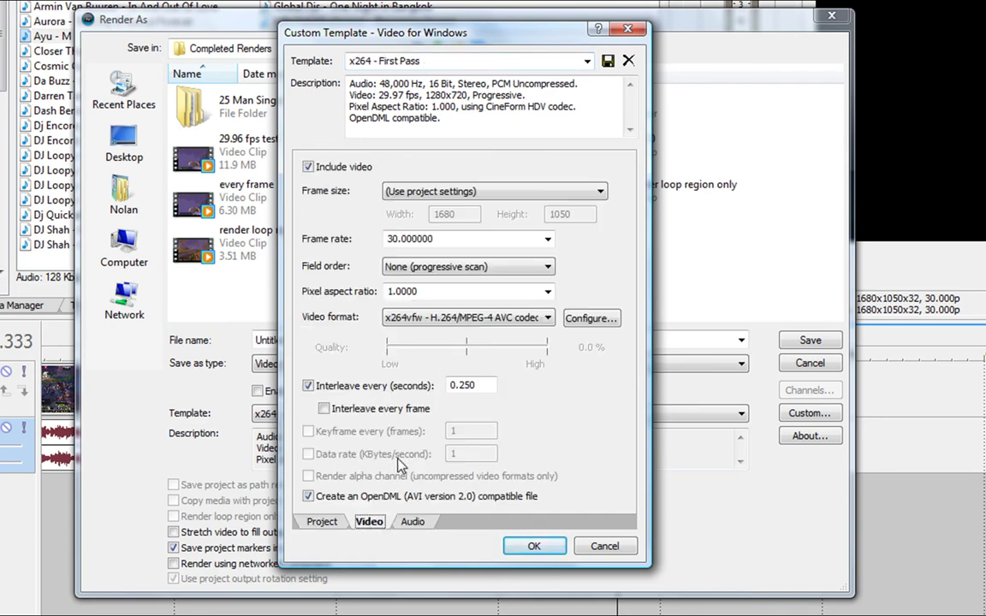
{"action": "left_click", "coordinate": [586, 319]}
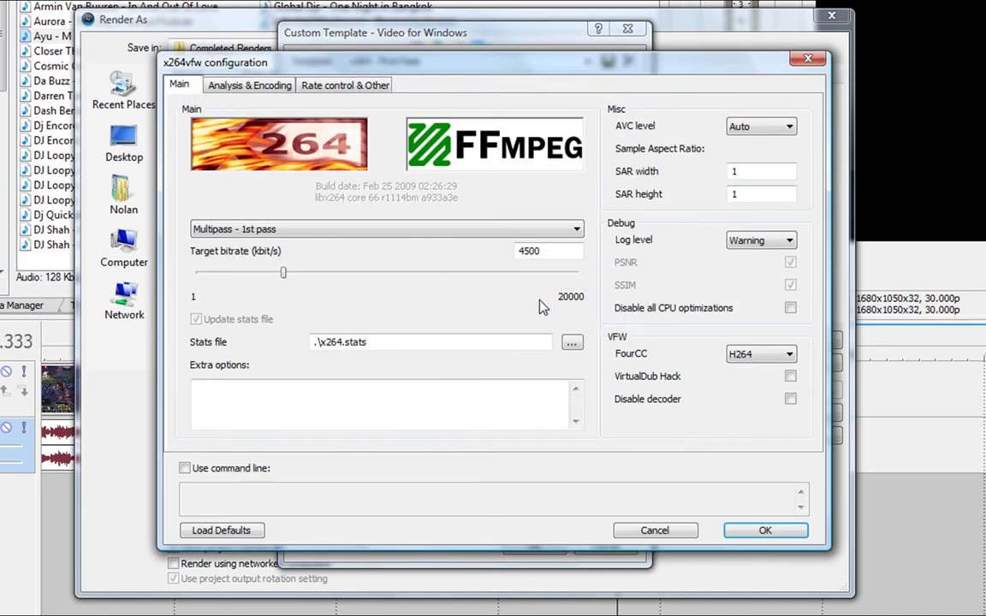
{"action": "left_click", "coordinate": [388, 229]}
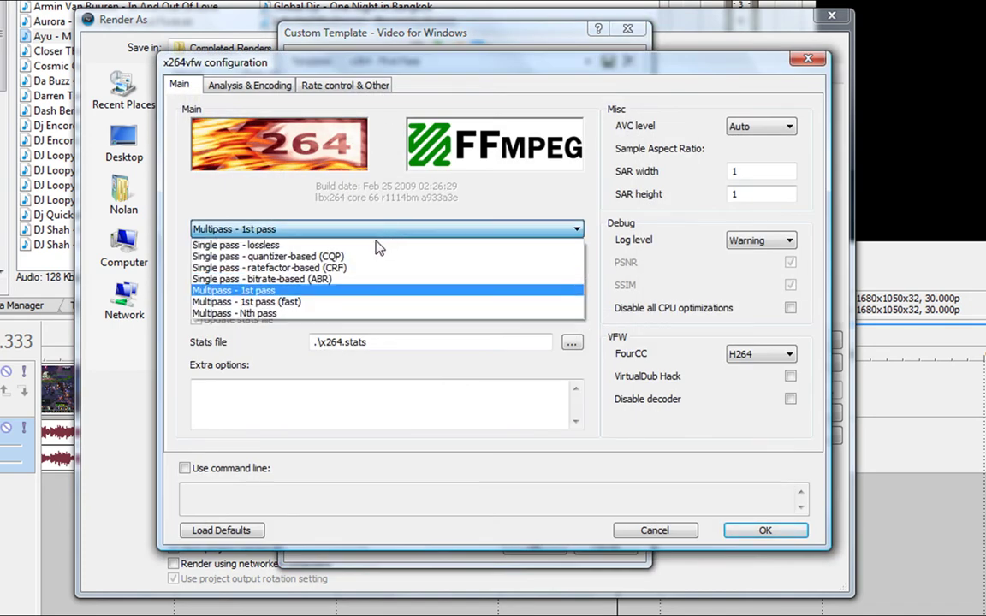
{"action": "left_click", "coordinate": [283, 315]}
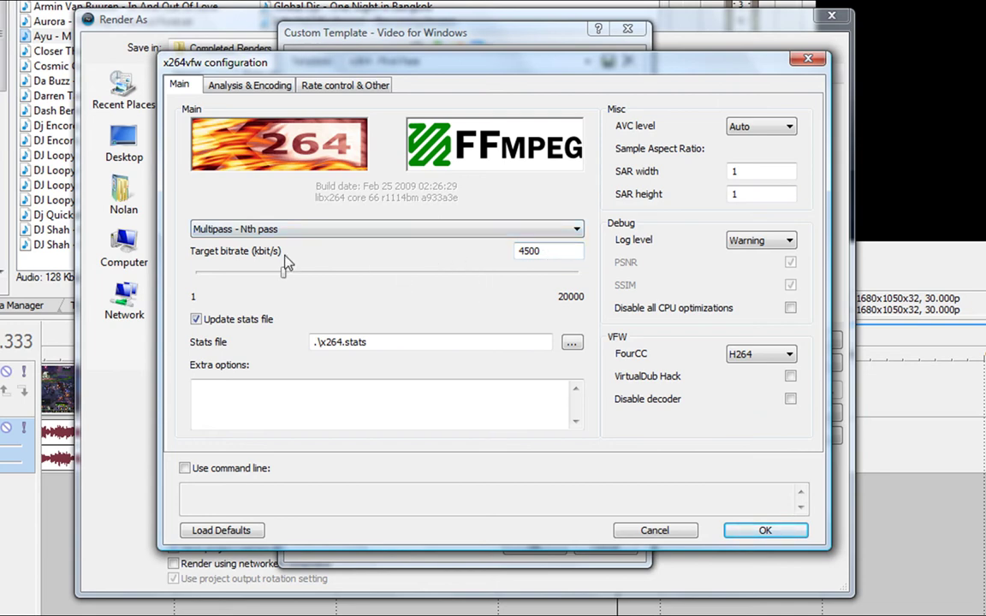
{"action": "left_click", "coordinate": [748, 532]}
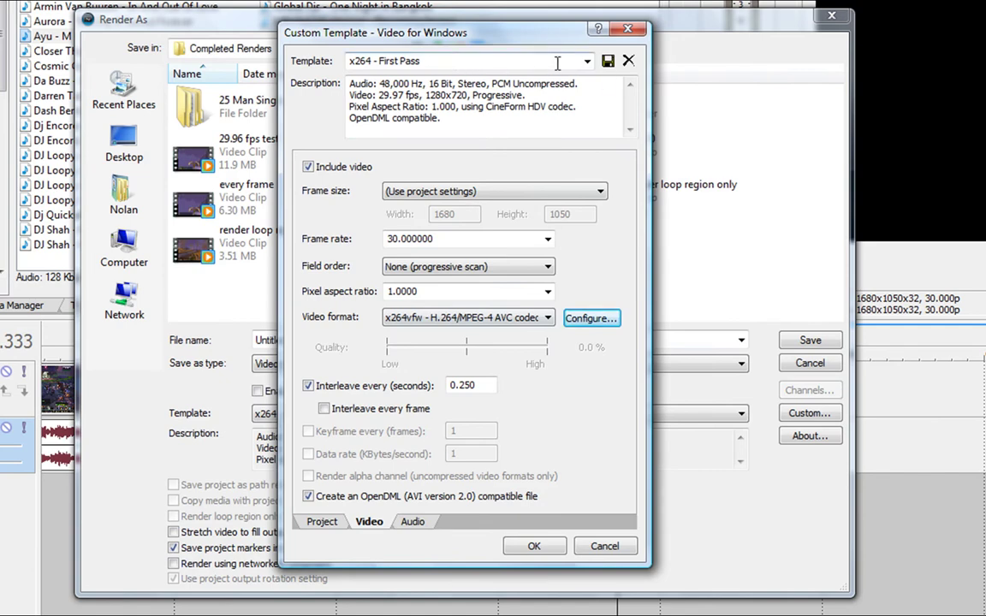
- Select the x264 - Nth Pass template in the customization and leave it without saving
{"action": "left_click", "coordinate": [505, 59]}
{"action": "left_click", "coordinate": [531, 60]}
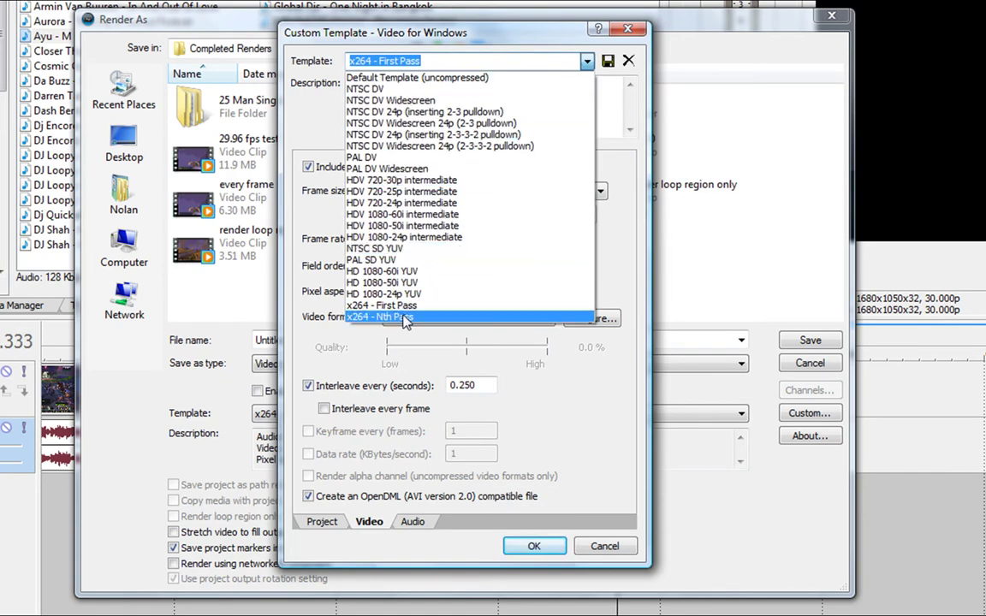
{"action": "left_click", "coordinate": [376, 317]}
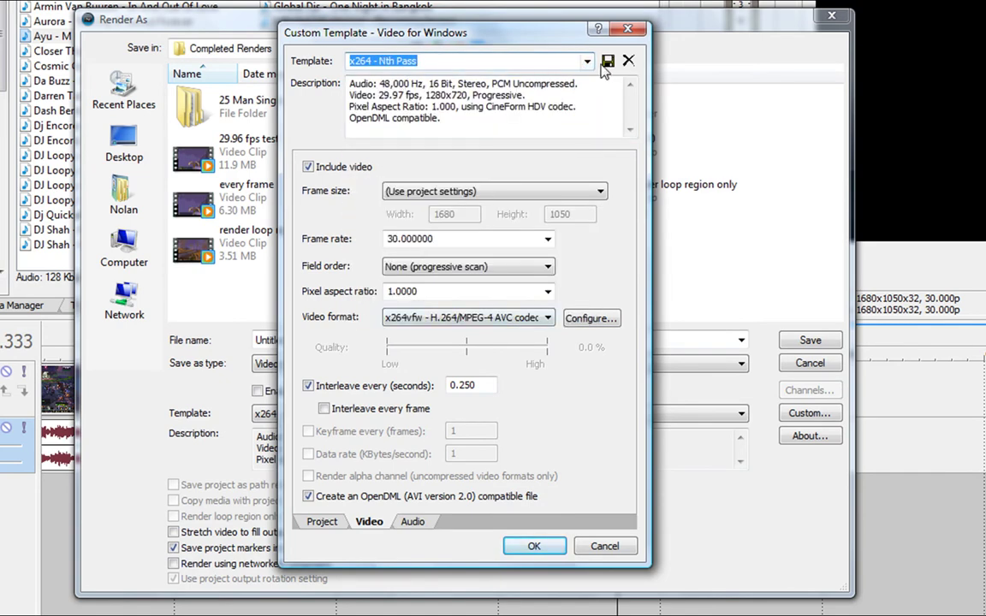
{"action": "left_click", "coordinate": [604, 546]}
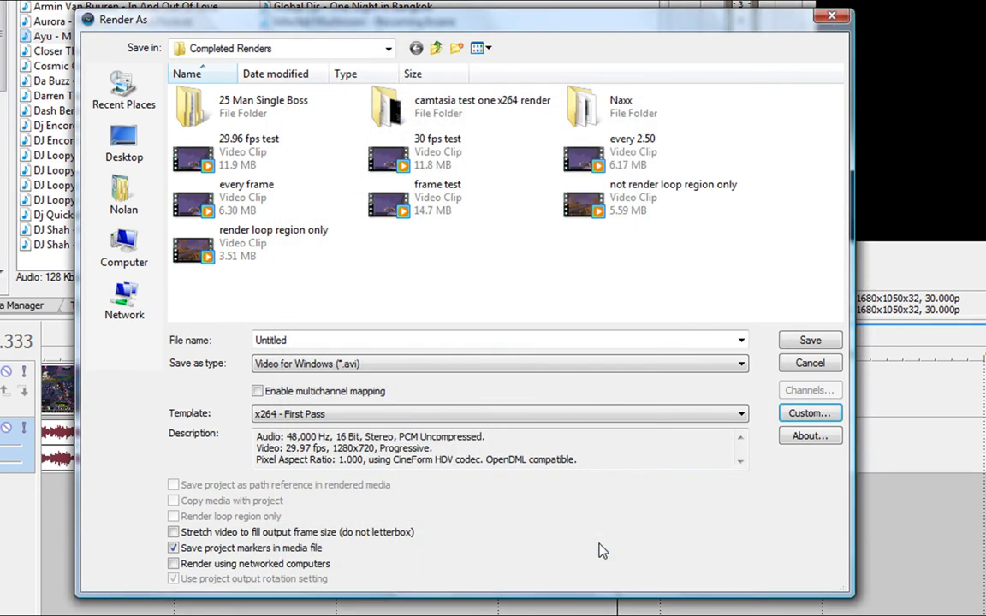
- Render the project as testadsfasdf.avi with the x264 - First Pass template, minimizing the encoder log and dismissing the finished render's dialog
{"action": "double_click", "coordinate": [360, 336]}
{"action": "type", "text": "test"}
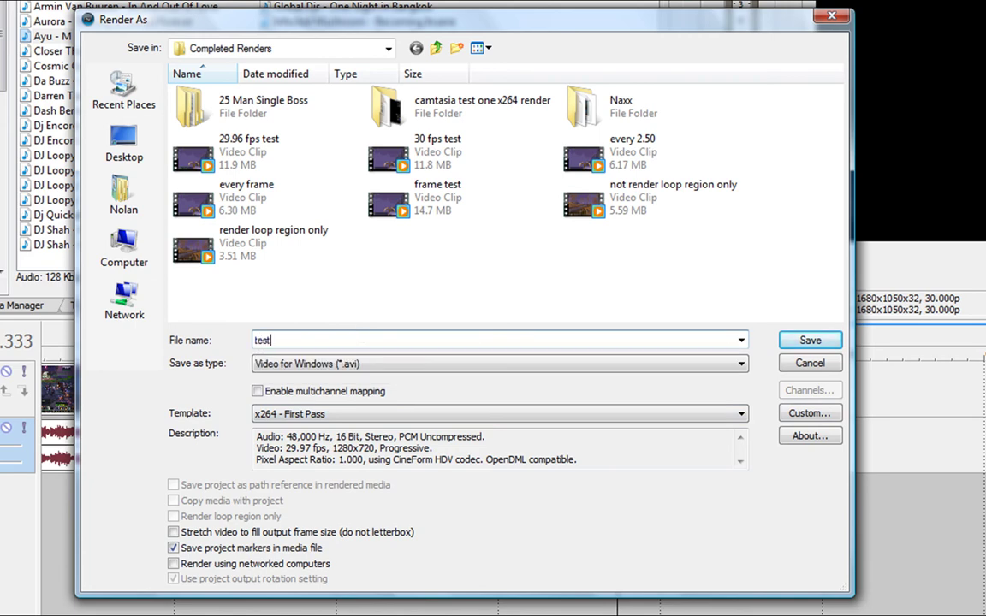
{"action": "type", "text": "adfadf"}
{"action": "left_click", "coordinate": [808, 339]}
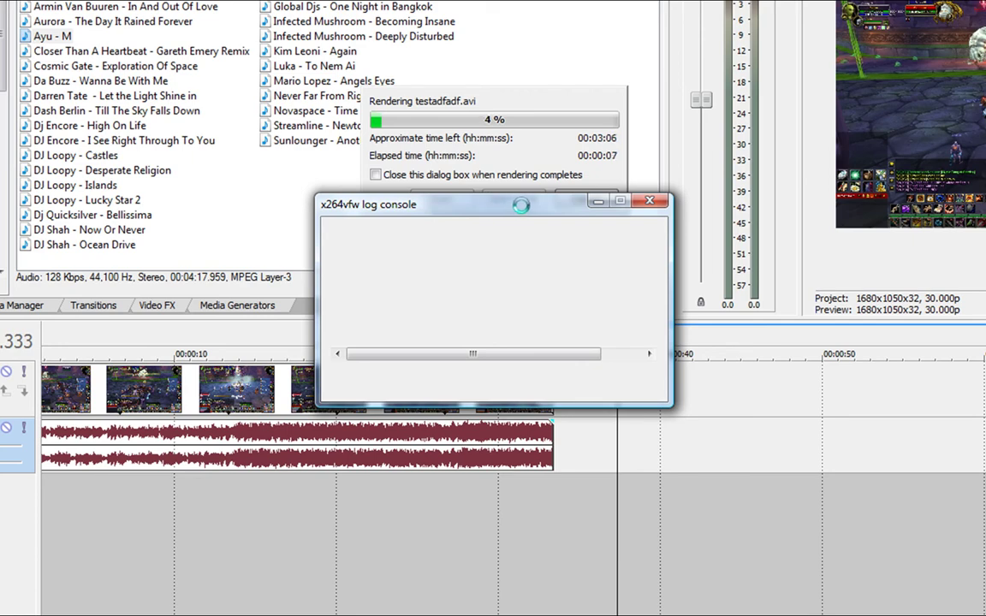
{"action": "left_click", "coordinate": [602, 207]}
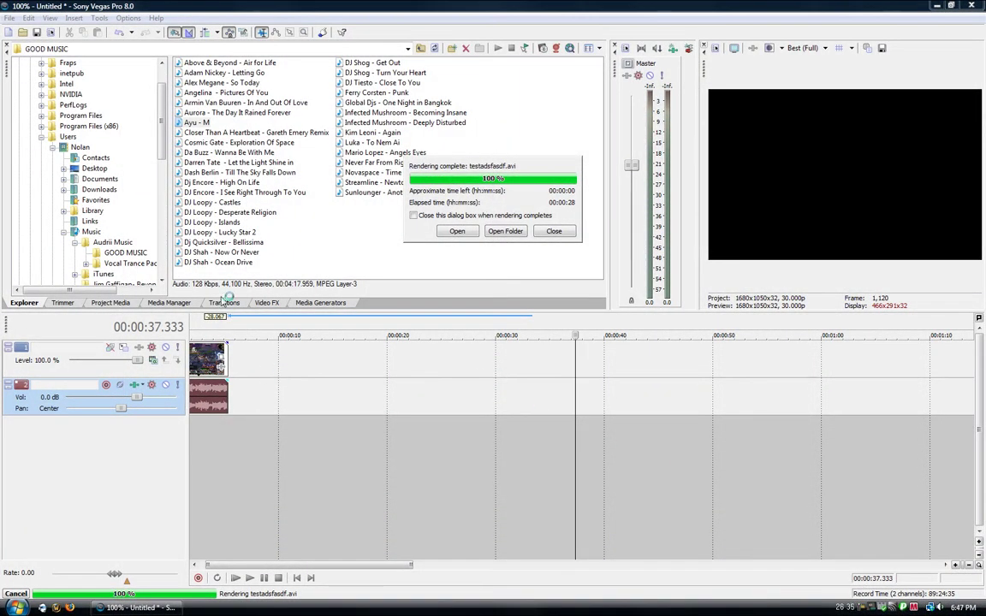
{"action": "left_click", "coordinate": [554, 232]}
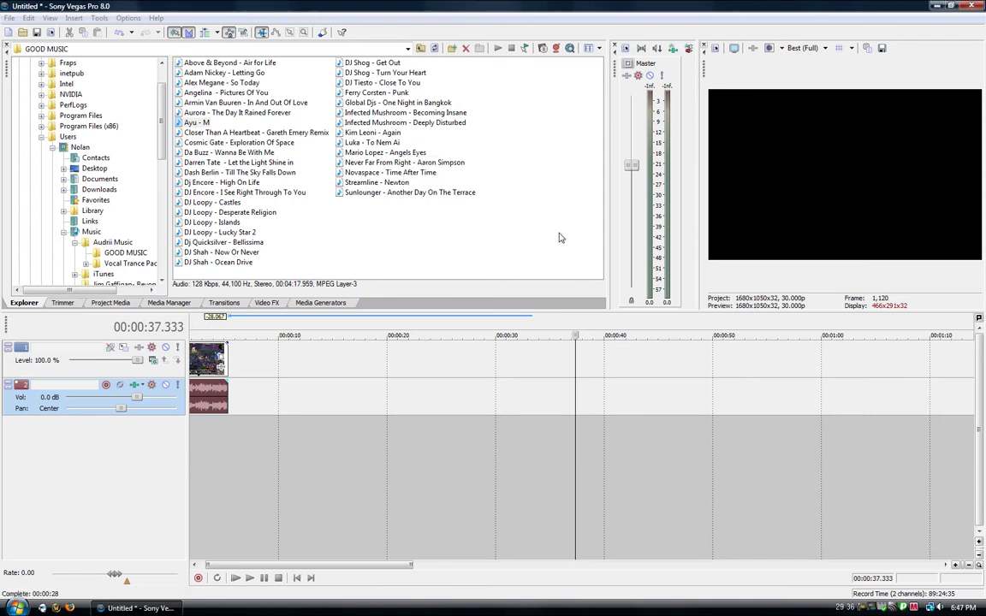
- Start another render of the project and choose the existing testadsfasdf video clip as the output file
{"action": "left_click", "coordinate": [9, 18]}
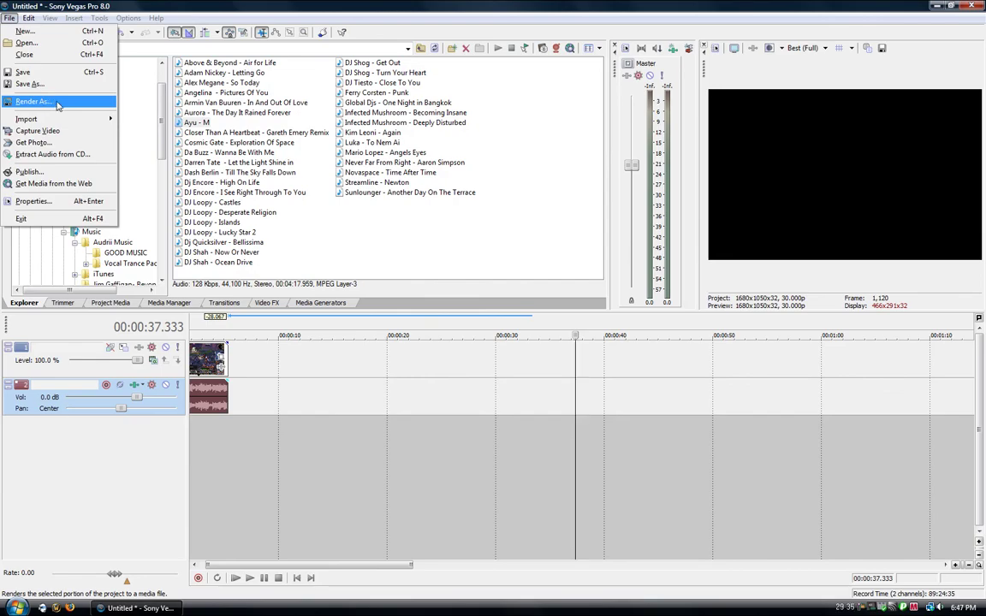
{"action": "left_click", "coordinate": [57, 102]}
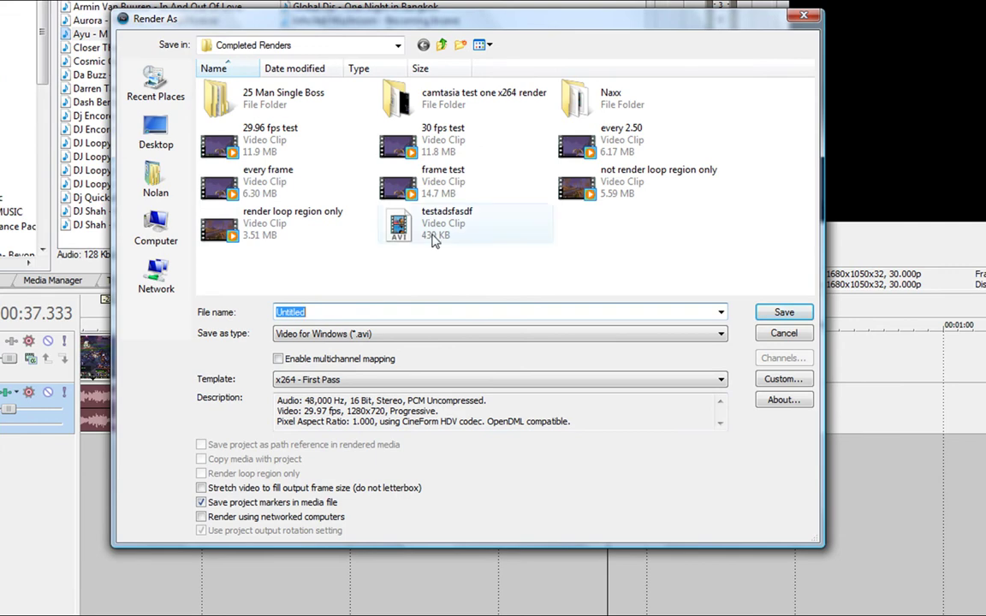
{"action": "left_click", "coordinate": [433, 243]}
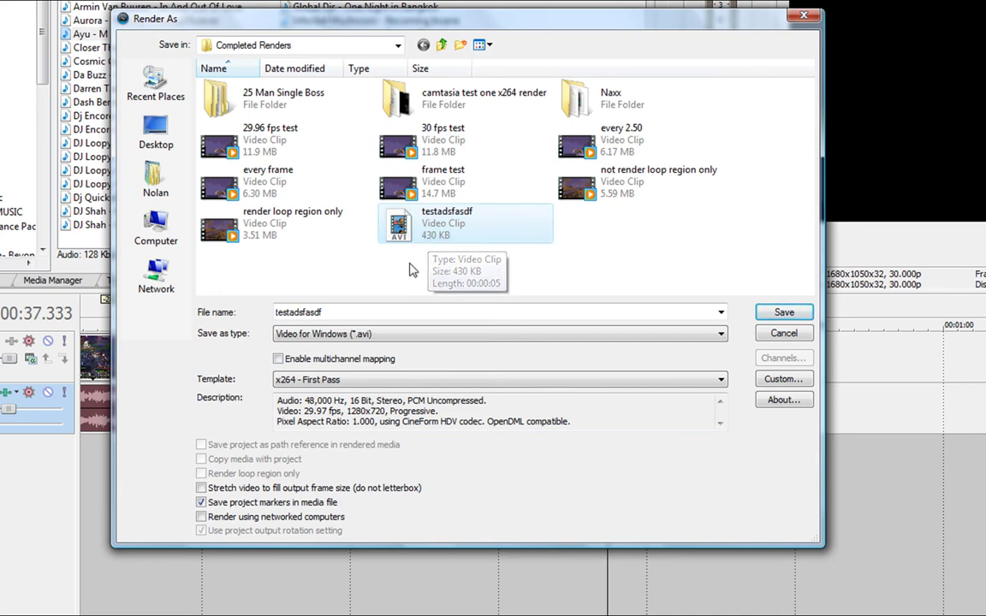
- Choose the x264 - Nth Pass template and render the second pass, overwriting testadsfasdf.avi
{"action": "left_click", "coordinate": [719, 384]}
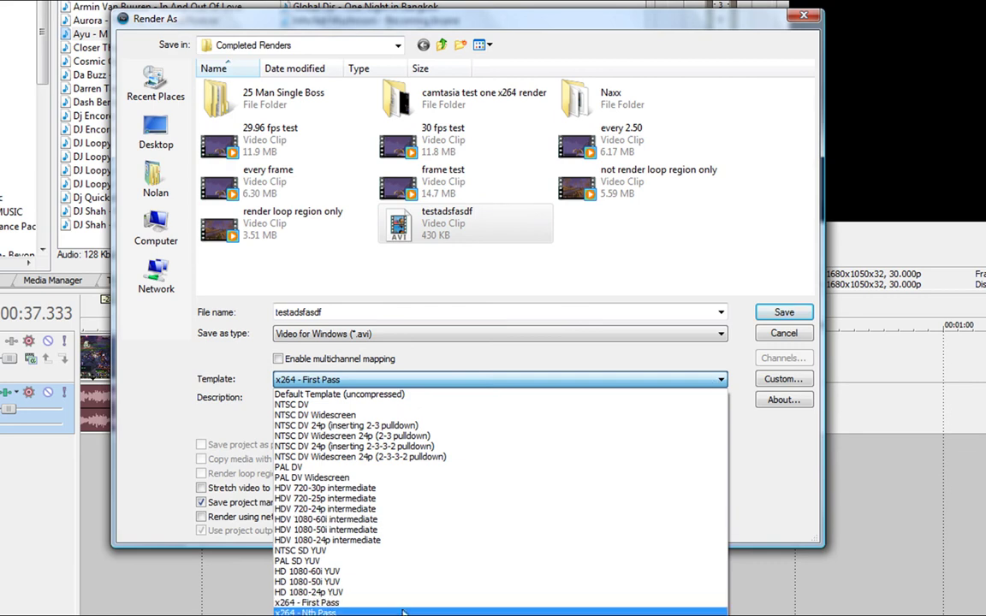
{"action": "left_click", "coordinate": [433, 531]}
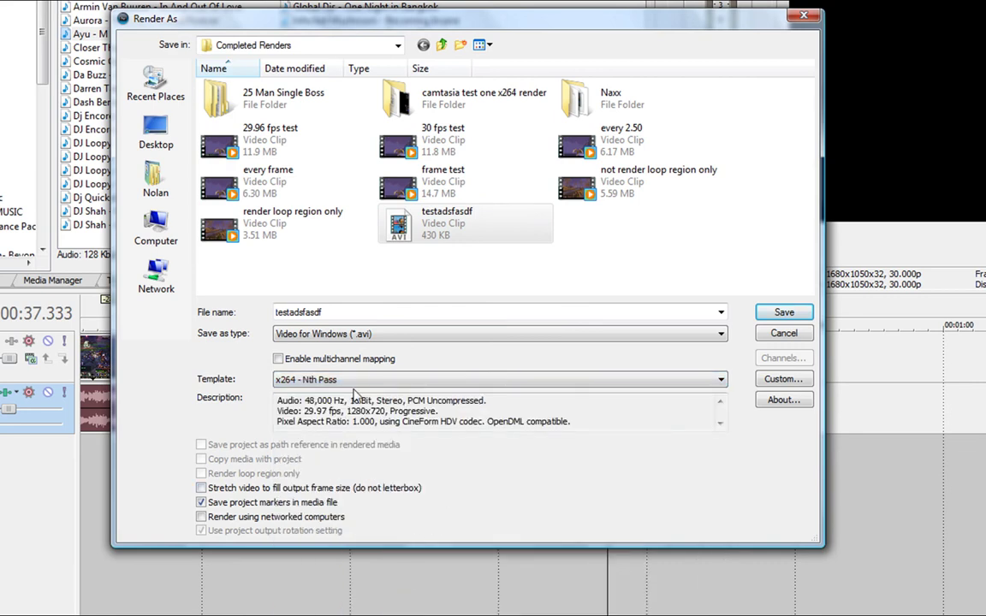
{"action": "left_click", "coordinate": [407, 380]}
{"action": "left_click", "coordinate": [360, 610]}
{"action": "left_click", "coordinate": [422, 233]}
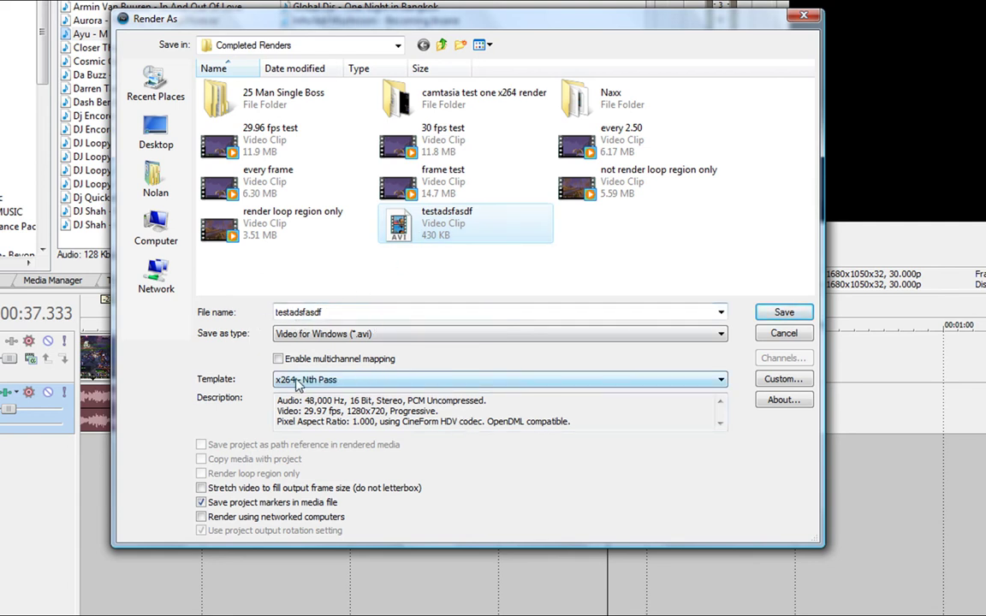
{"action": "left_click", "coordinate": [781, 313]}
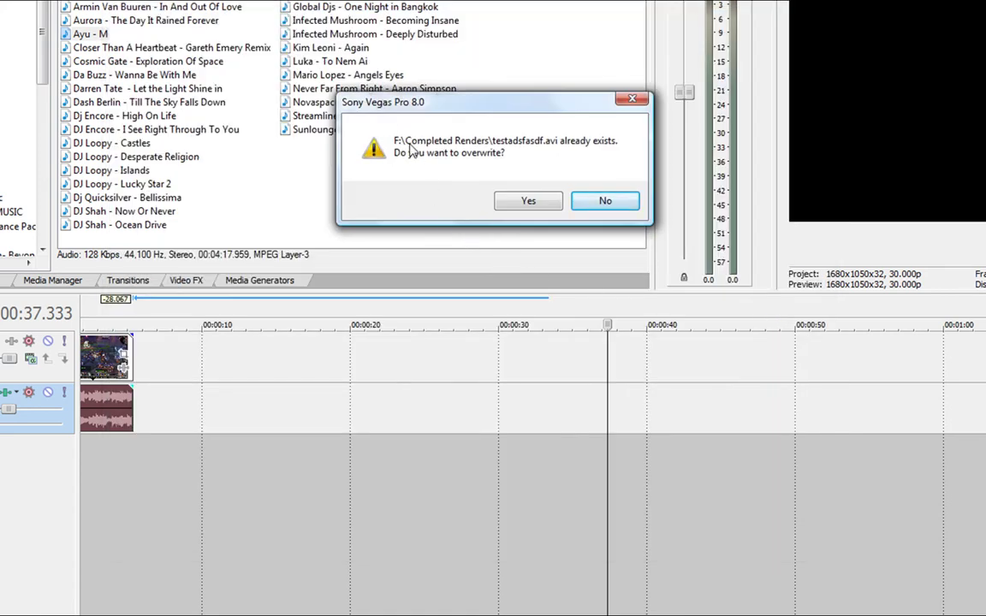
{"action": "left_click", "coordinate": [529, 204]}
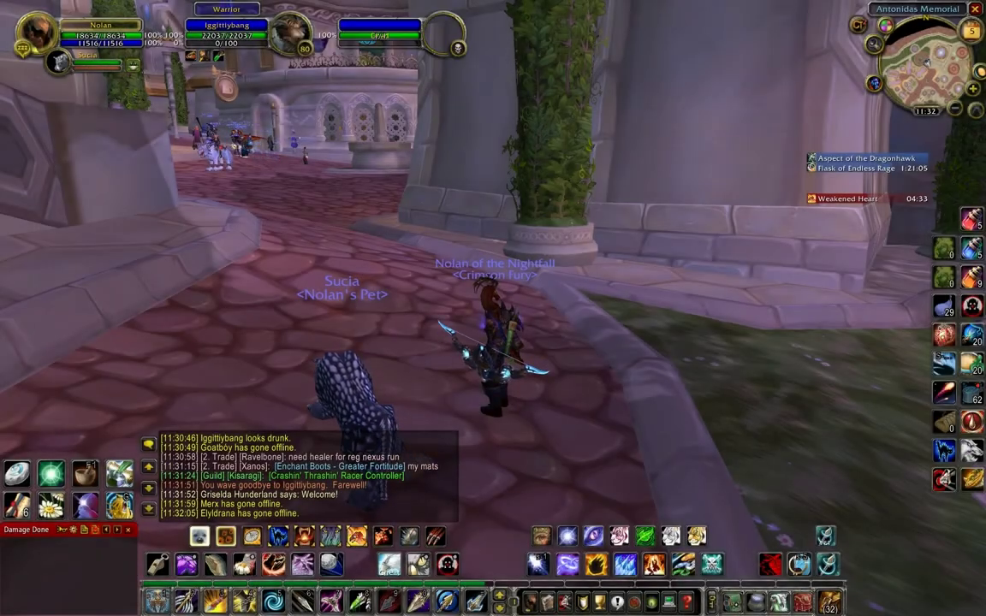
- In World of Warcraft, clear the current target, run forward into Dalaran and turn the camera to face the character up close
{"action": "key", "text": "Escape"}
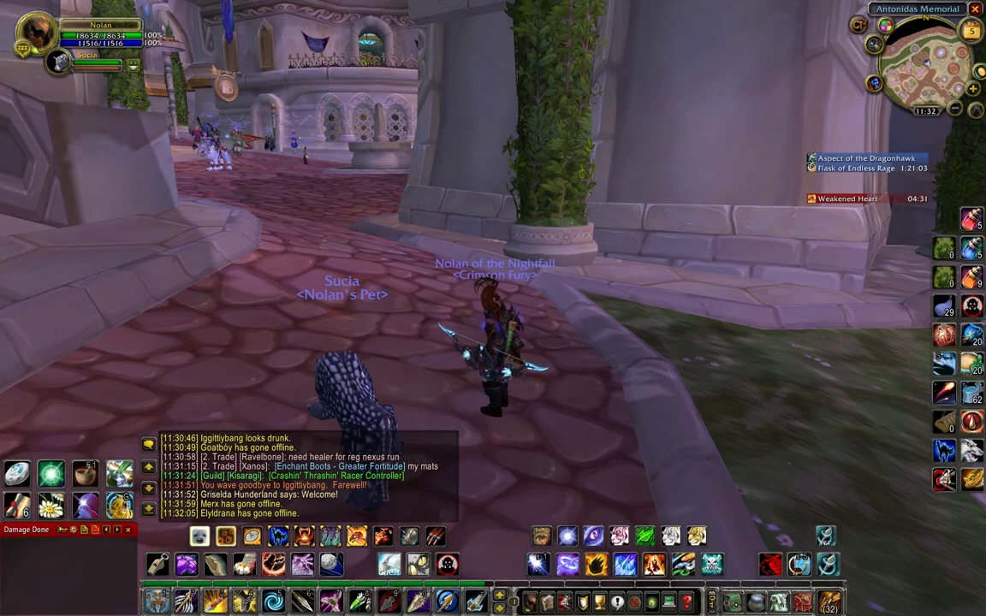
{"action": "key", "text": "w"}
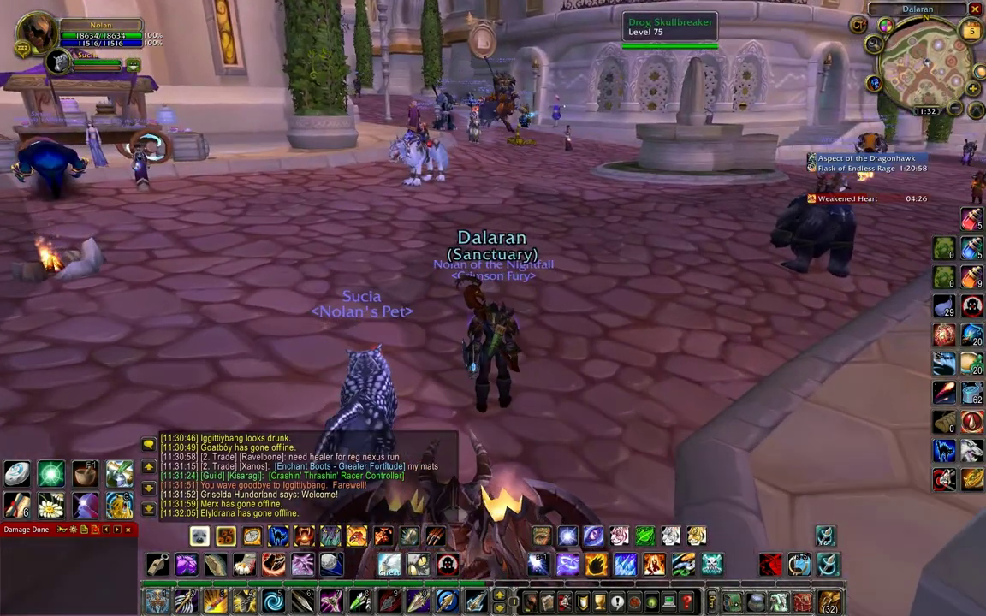
{"action": "left_click_drag", "start_coordinate": [548, 342], "coordinate": [257, 278]}
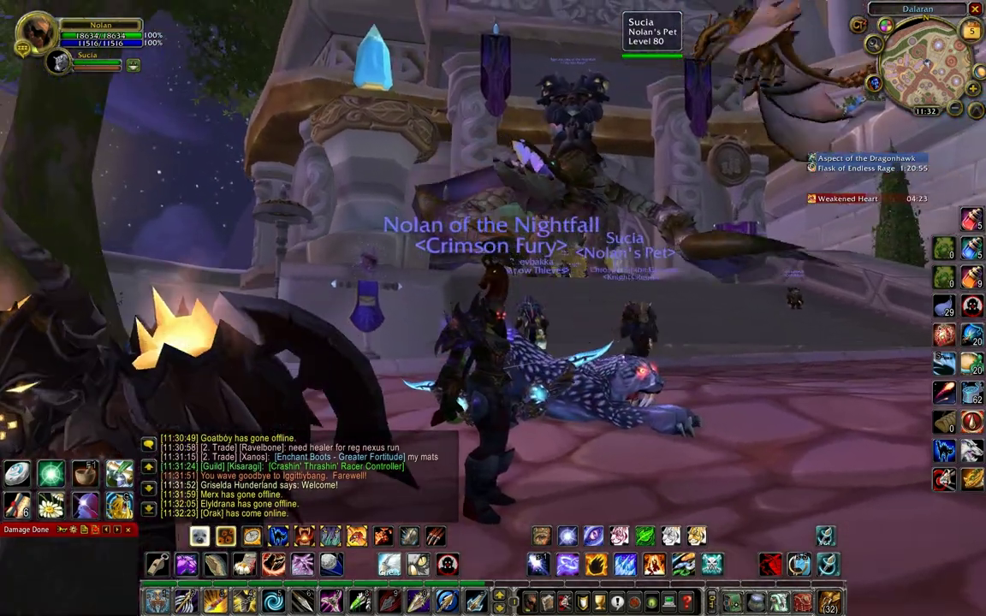
{"action": "left_click_drag", "start_coordinate": [677, 398], "coordinate": [467, 401]}
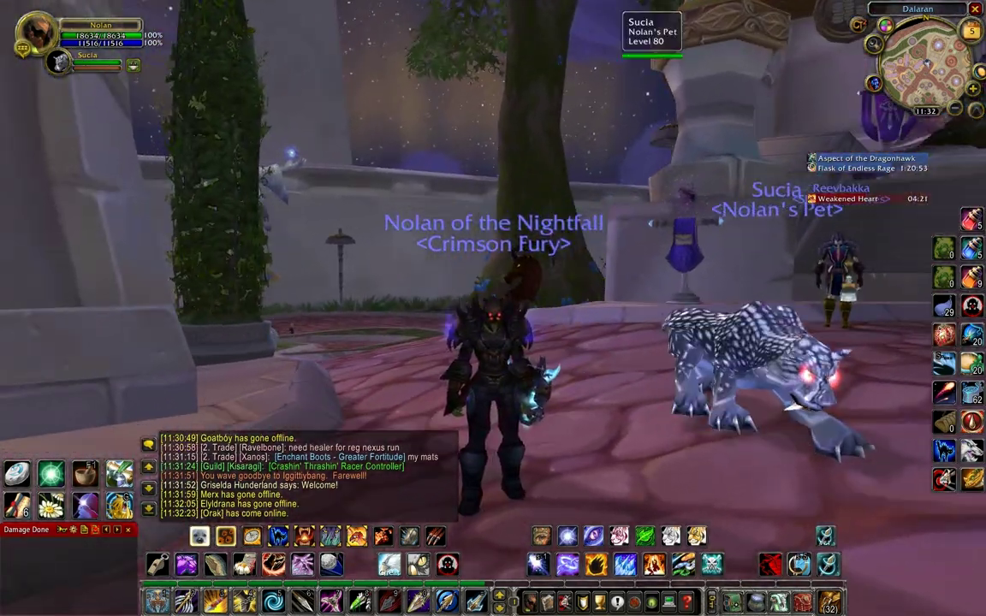
{"action": "scroll", "coordinate": [676, 398], "scroll_direction": "up", "scroll_amount": 1}
{"action": "left_click_drag", "start_coordinate": [676, 398], "coordinate": [655, 398]}
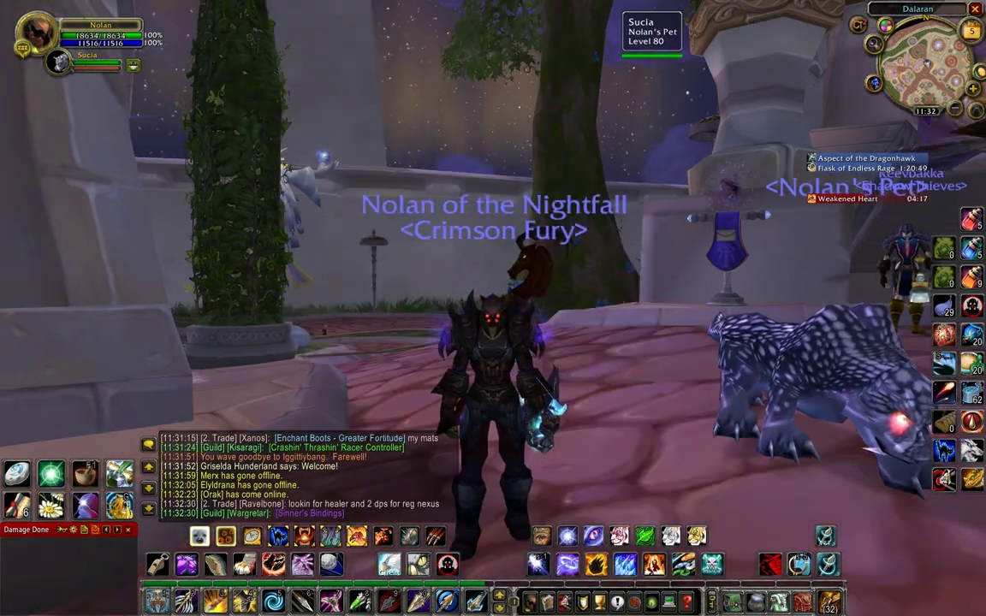
- Wave goodbye to everyone with the /bye emote
{"action": "type", "text": "/"}
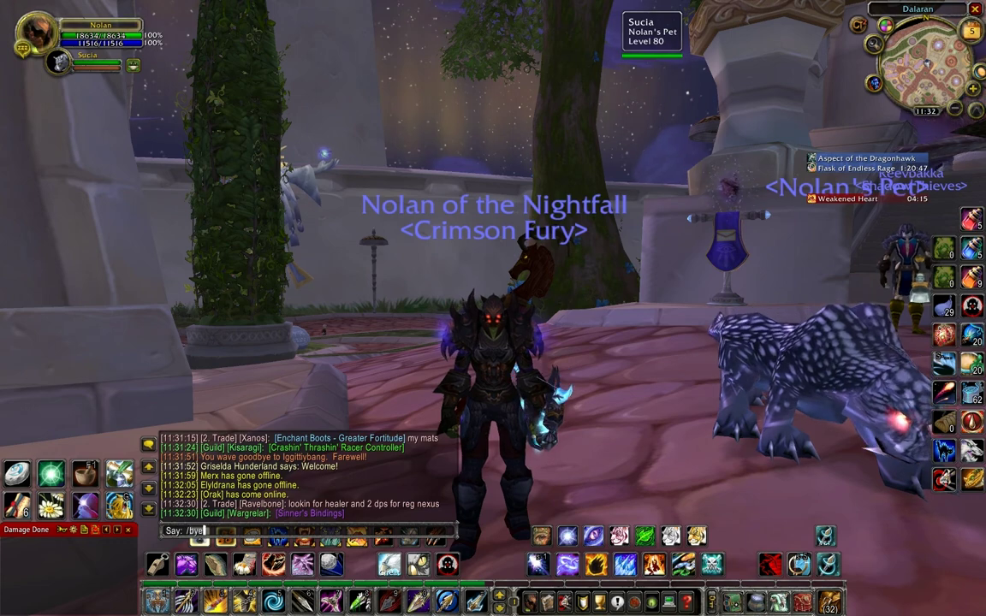
{"action": "type", "text": "bye"}
{"action": "key", "text": "Return"}
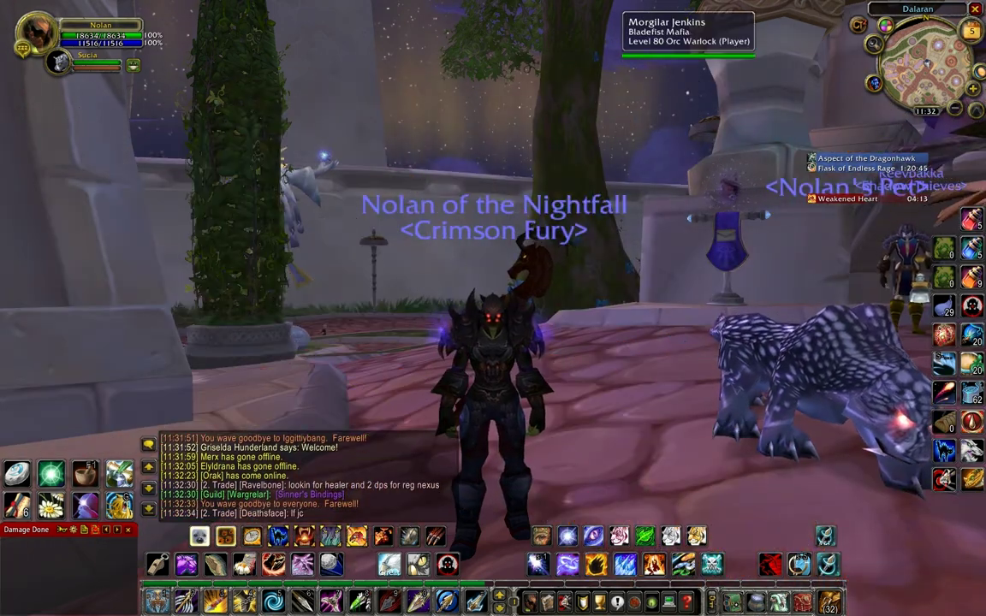